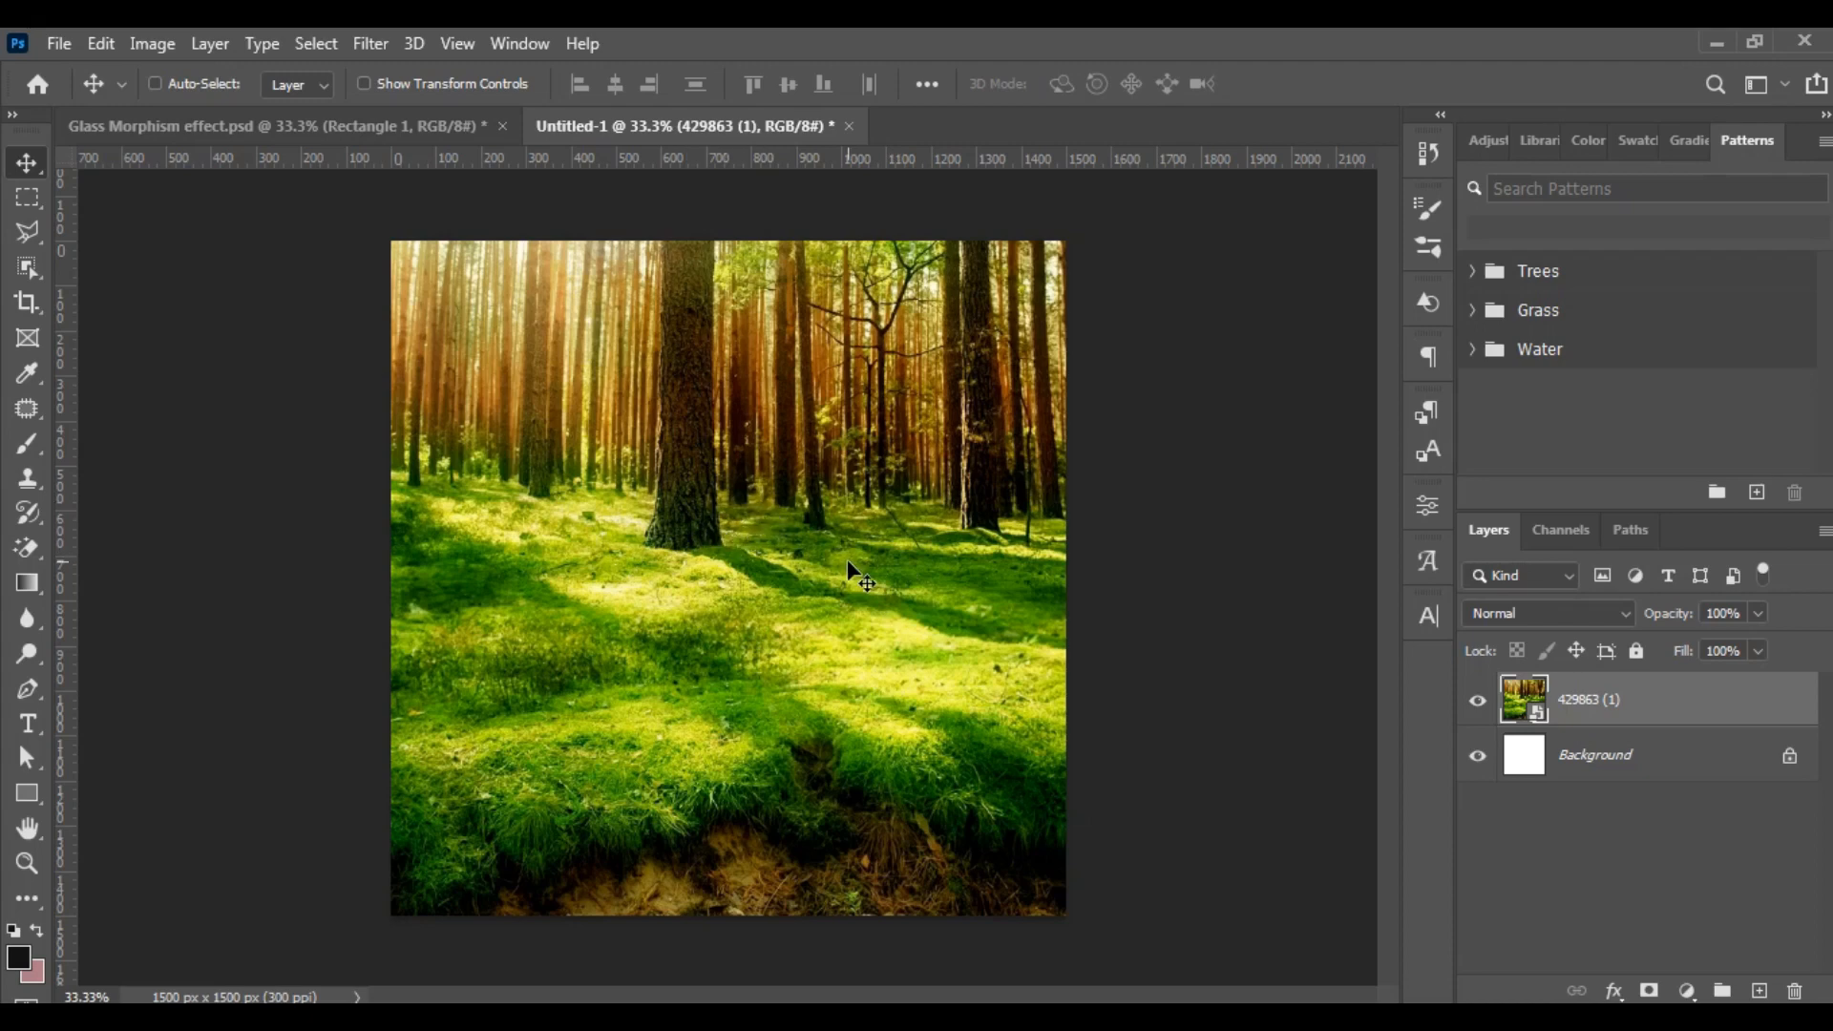
- Draw a rectangle about 656 × 887 px in the middle of the forest photo and fill it with white (ffffff)
{"action": "left_click", "coordinate": [27, 792]}
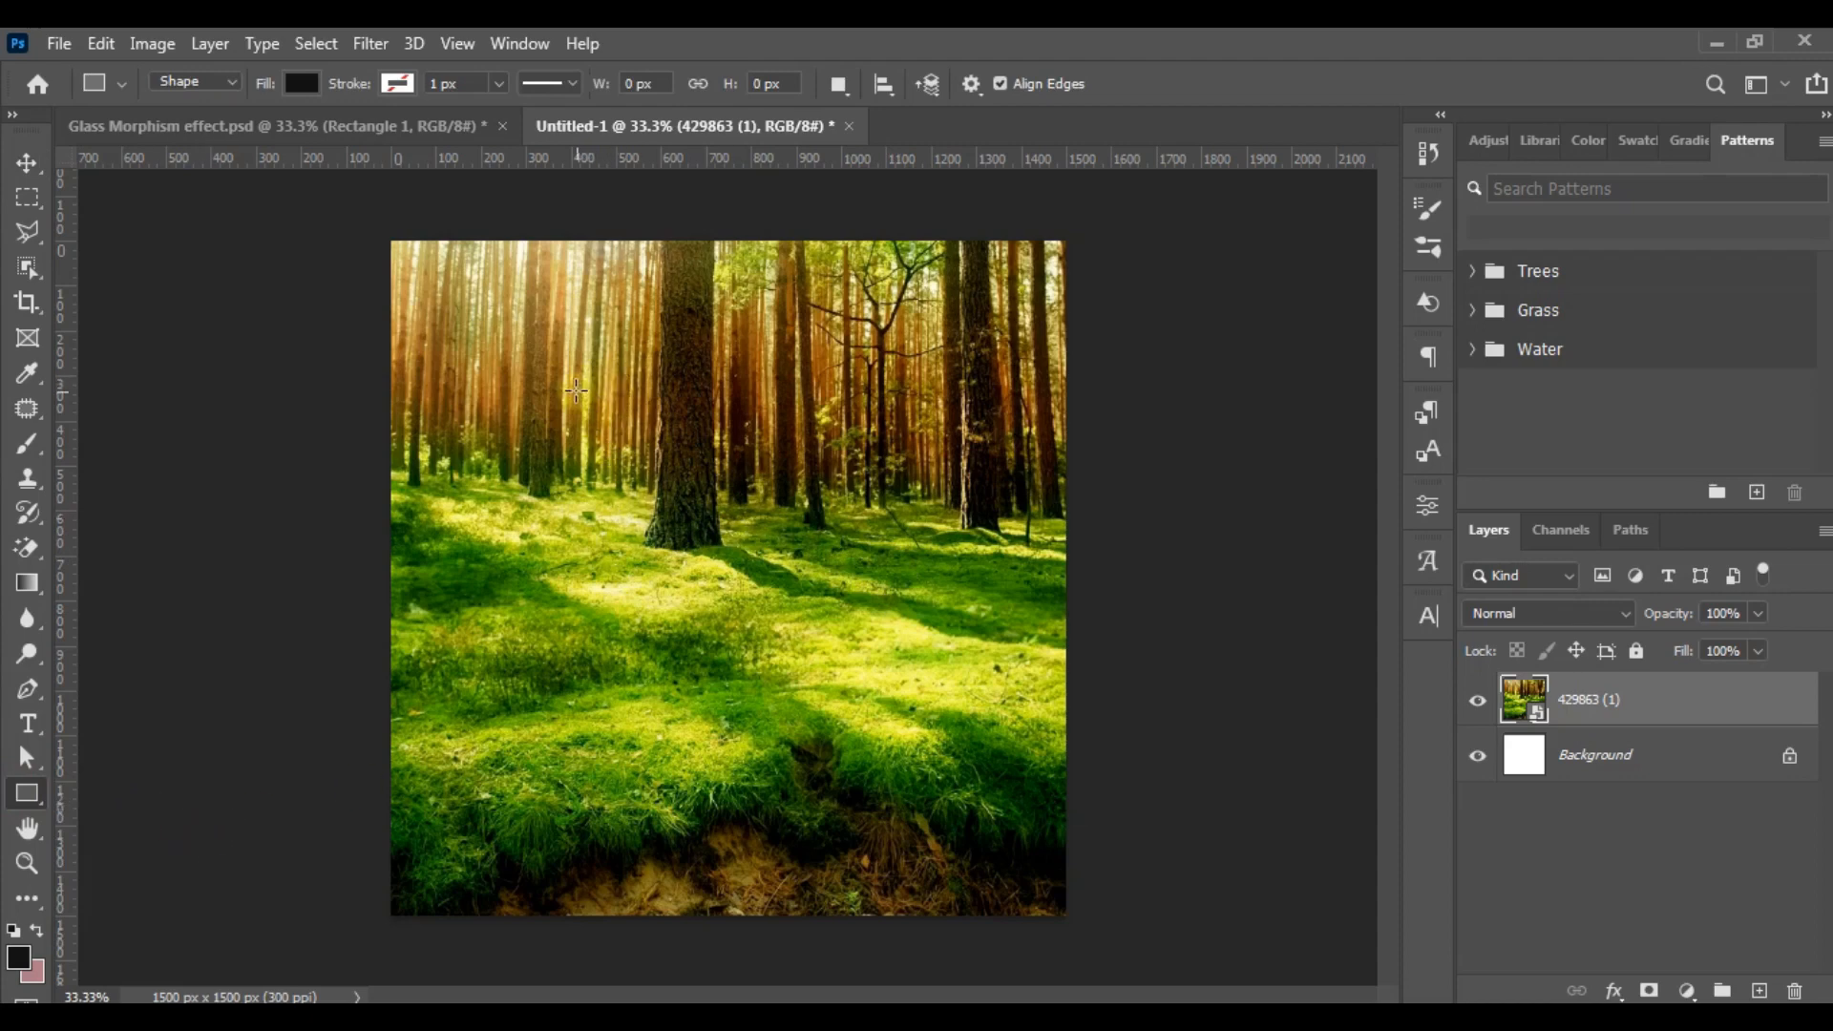
{"action": "left_click_drag", "start_coordinate": [576, 389], "coordinate": [870, 788]}
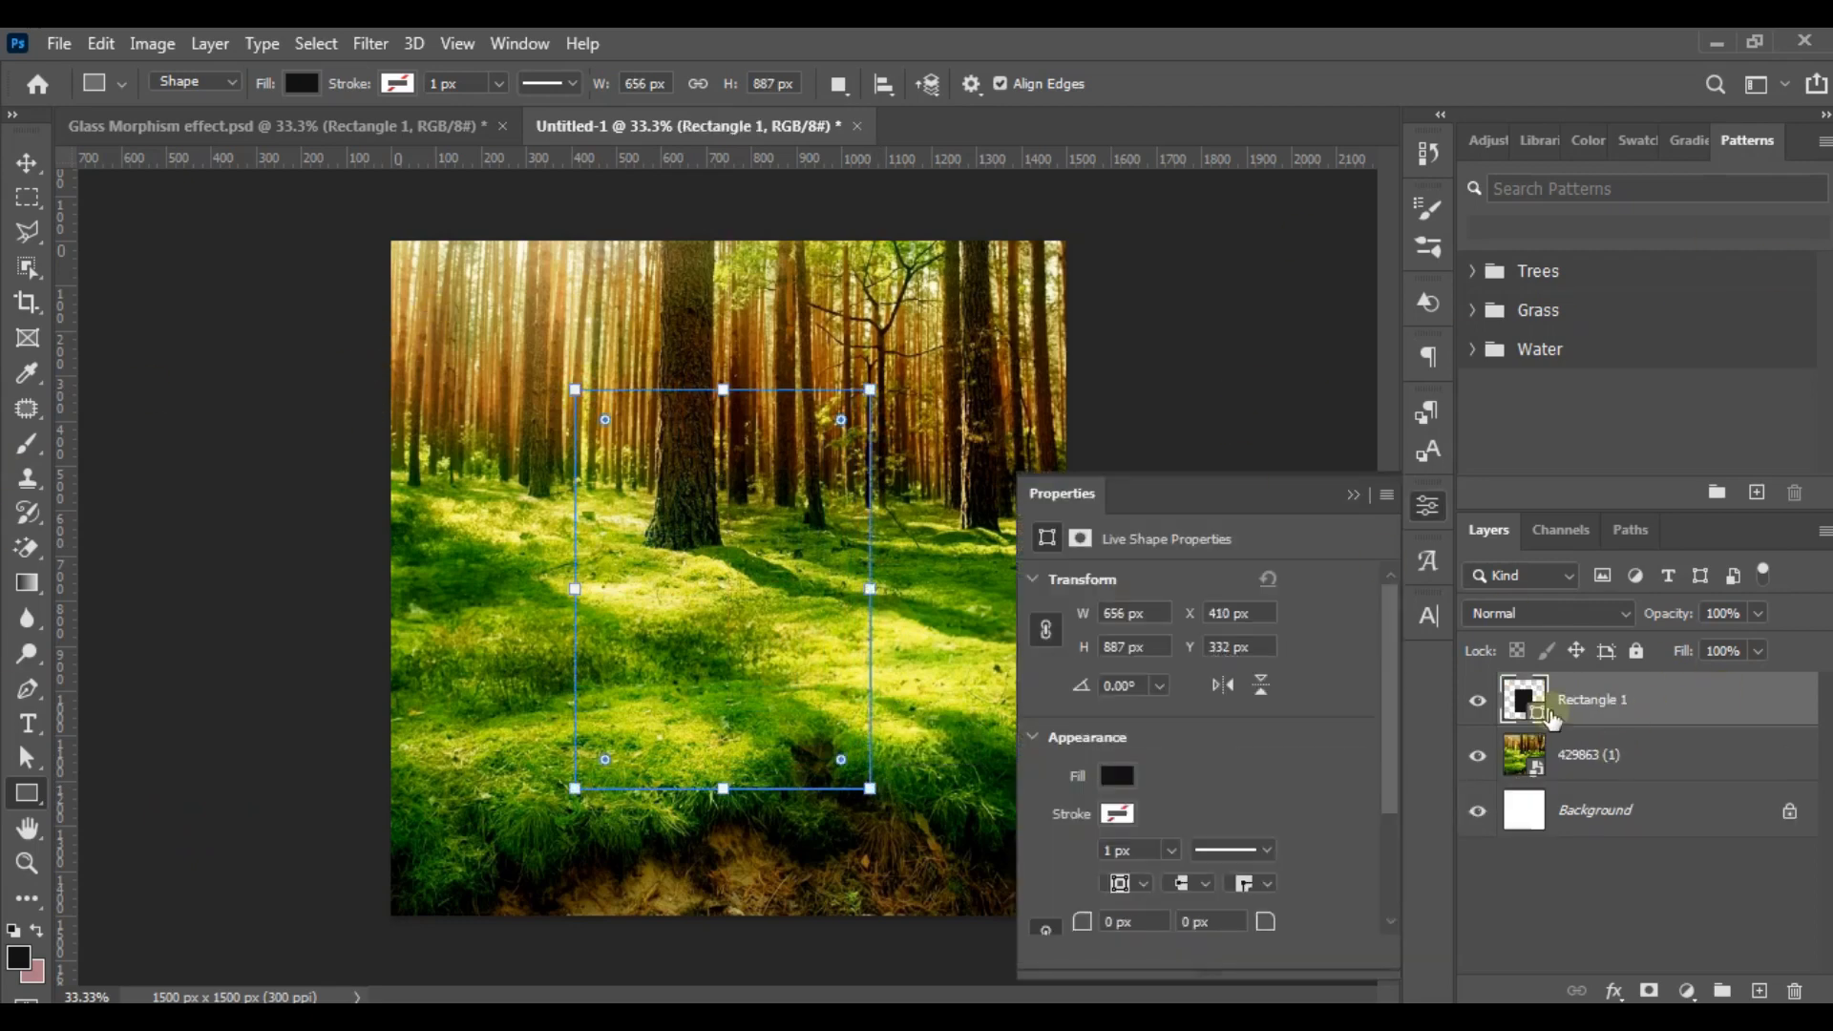
{"action": "double_click", "coordinate": [1523, 702]}
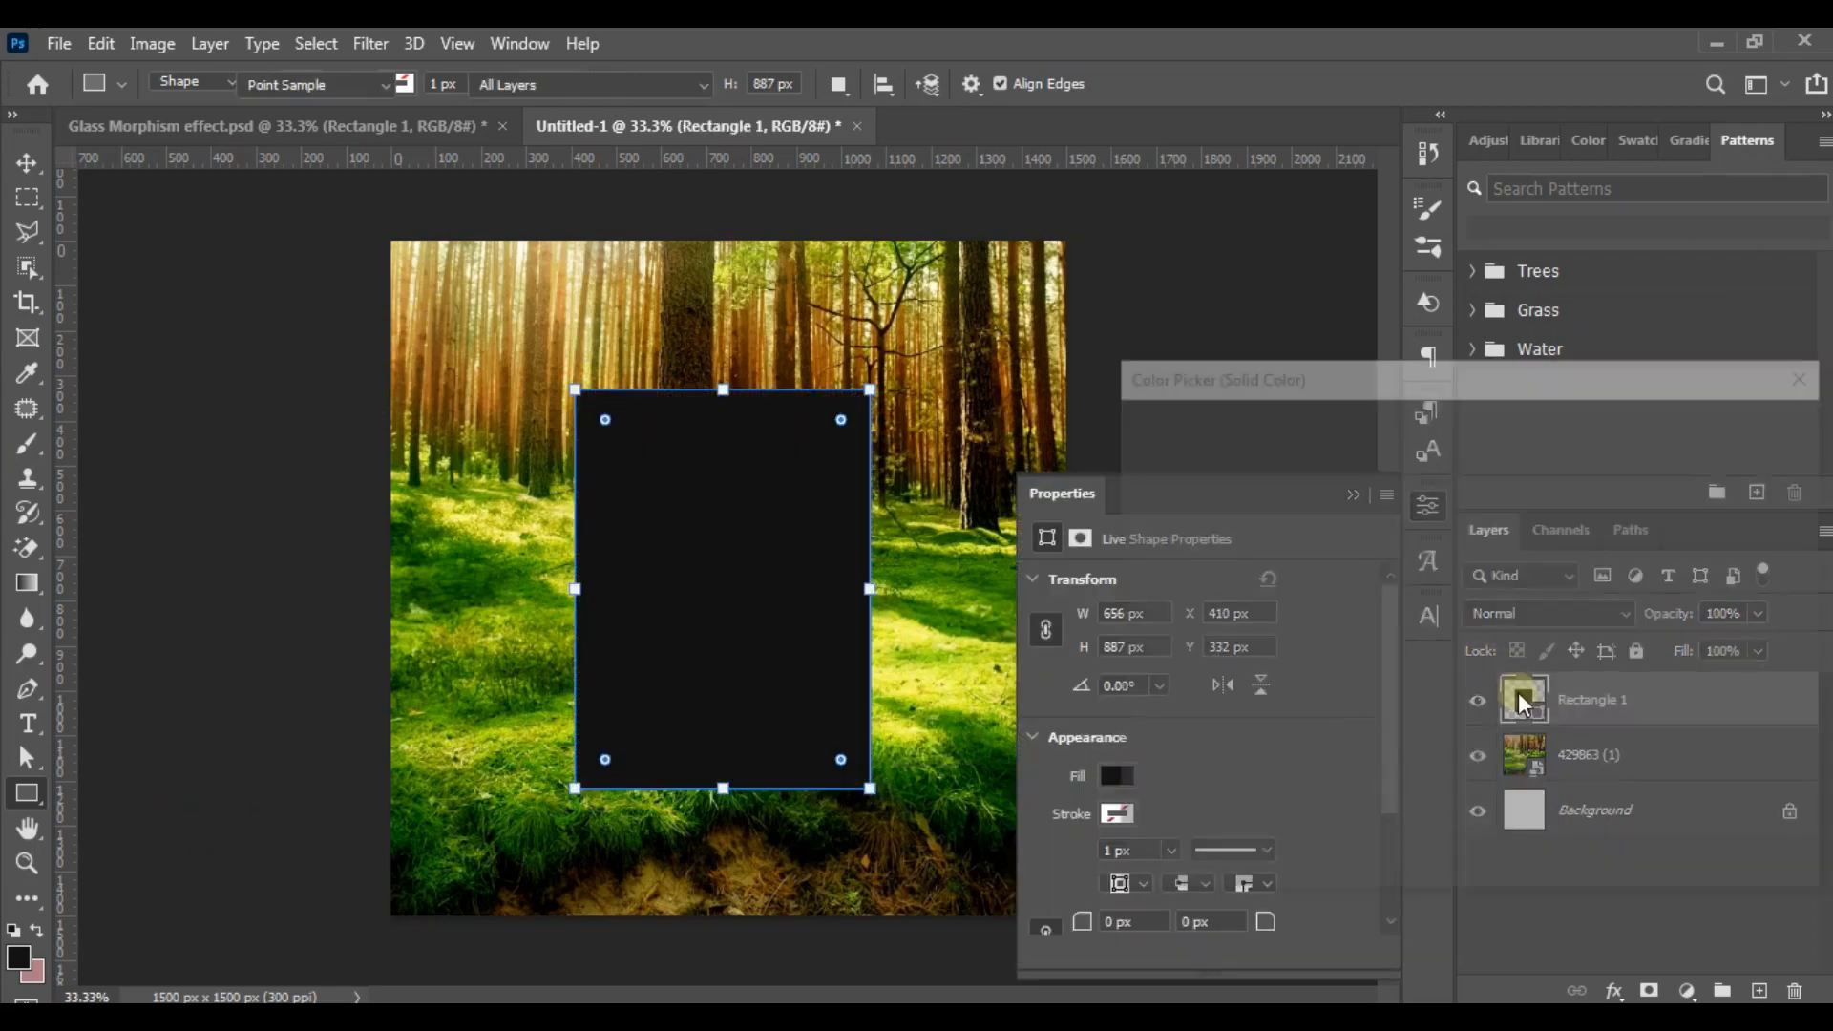
{"action": "left_click_drag", "start_coordinate": [1281, 555], "coordinate": [1119, 434]}
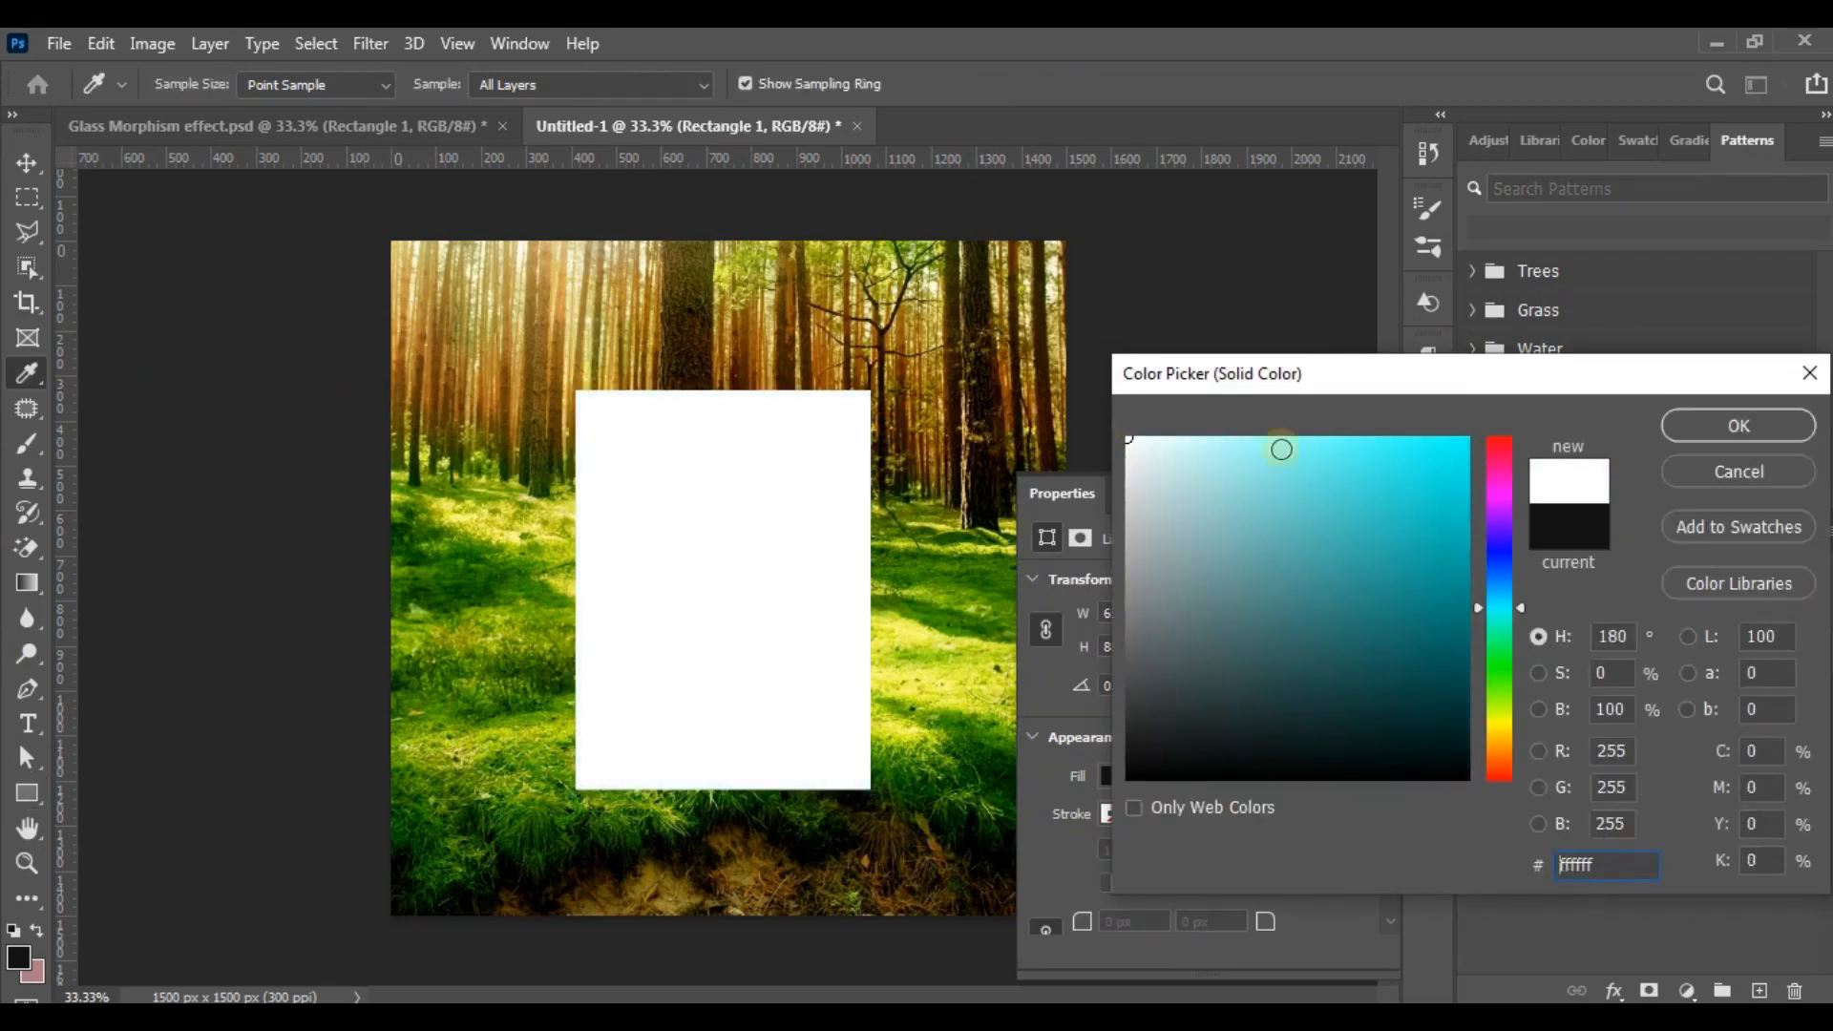
{"action": "left_click", "coordinate": [1729, 427]}
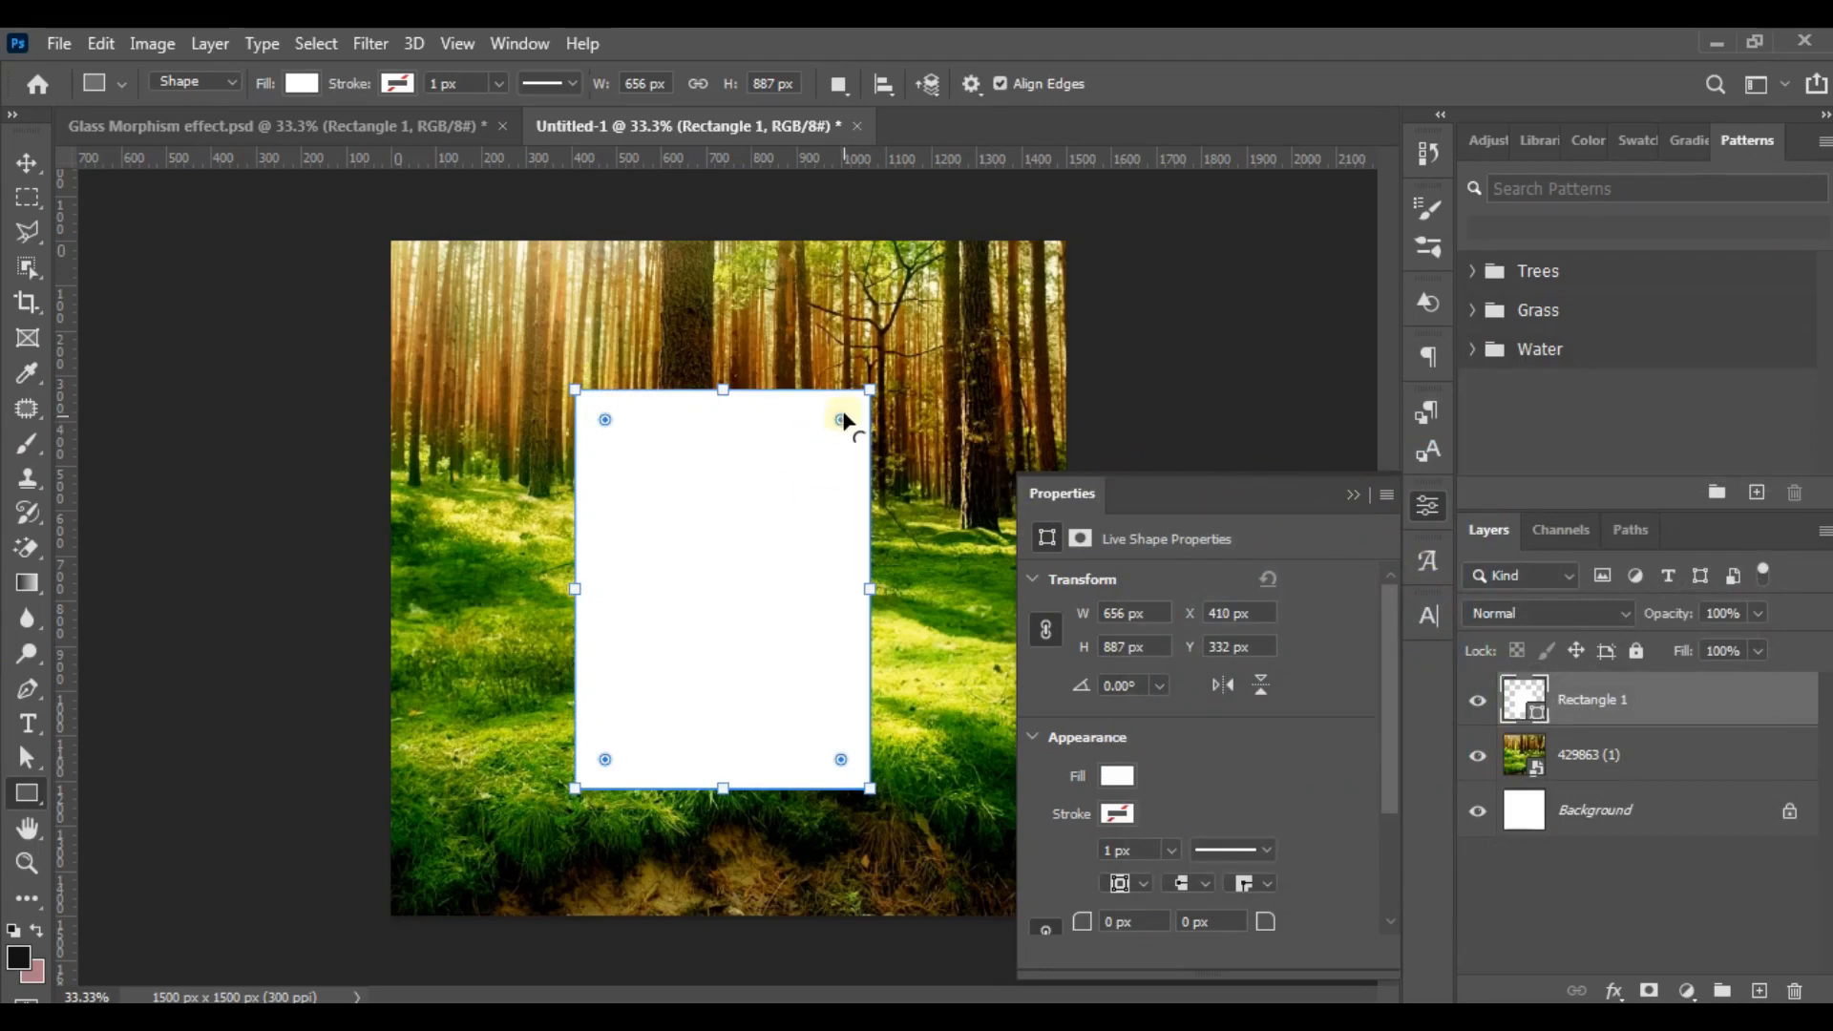
- Round all four corners of the white rectangle to a 68 px radius
{"action": "left_click_drag", "start_coordinate": [842, 423], "coordinate": [871, 388]}
{"action": "scroll", "coordinate": [1262, 859], "scroll_direction": "down", "scroll_amount": 2}
{"action": "left_click_drag", "start_coordinate": [1264, 850], "coordinate": [1354, 871]}
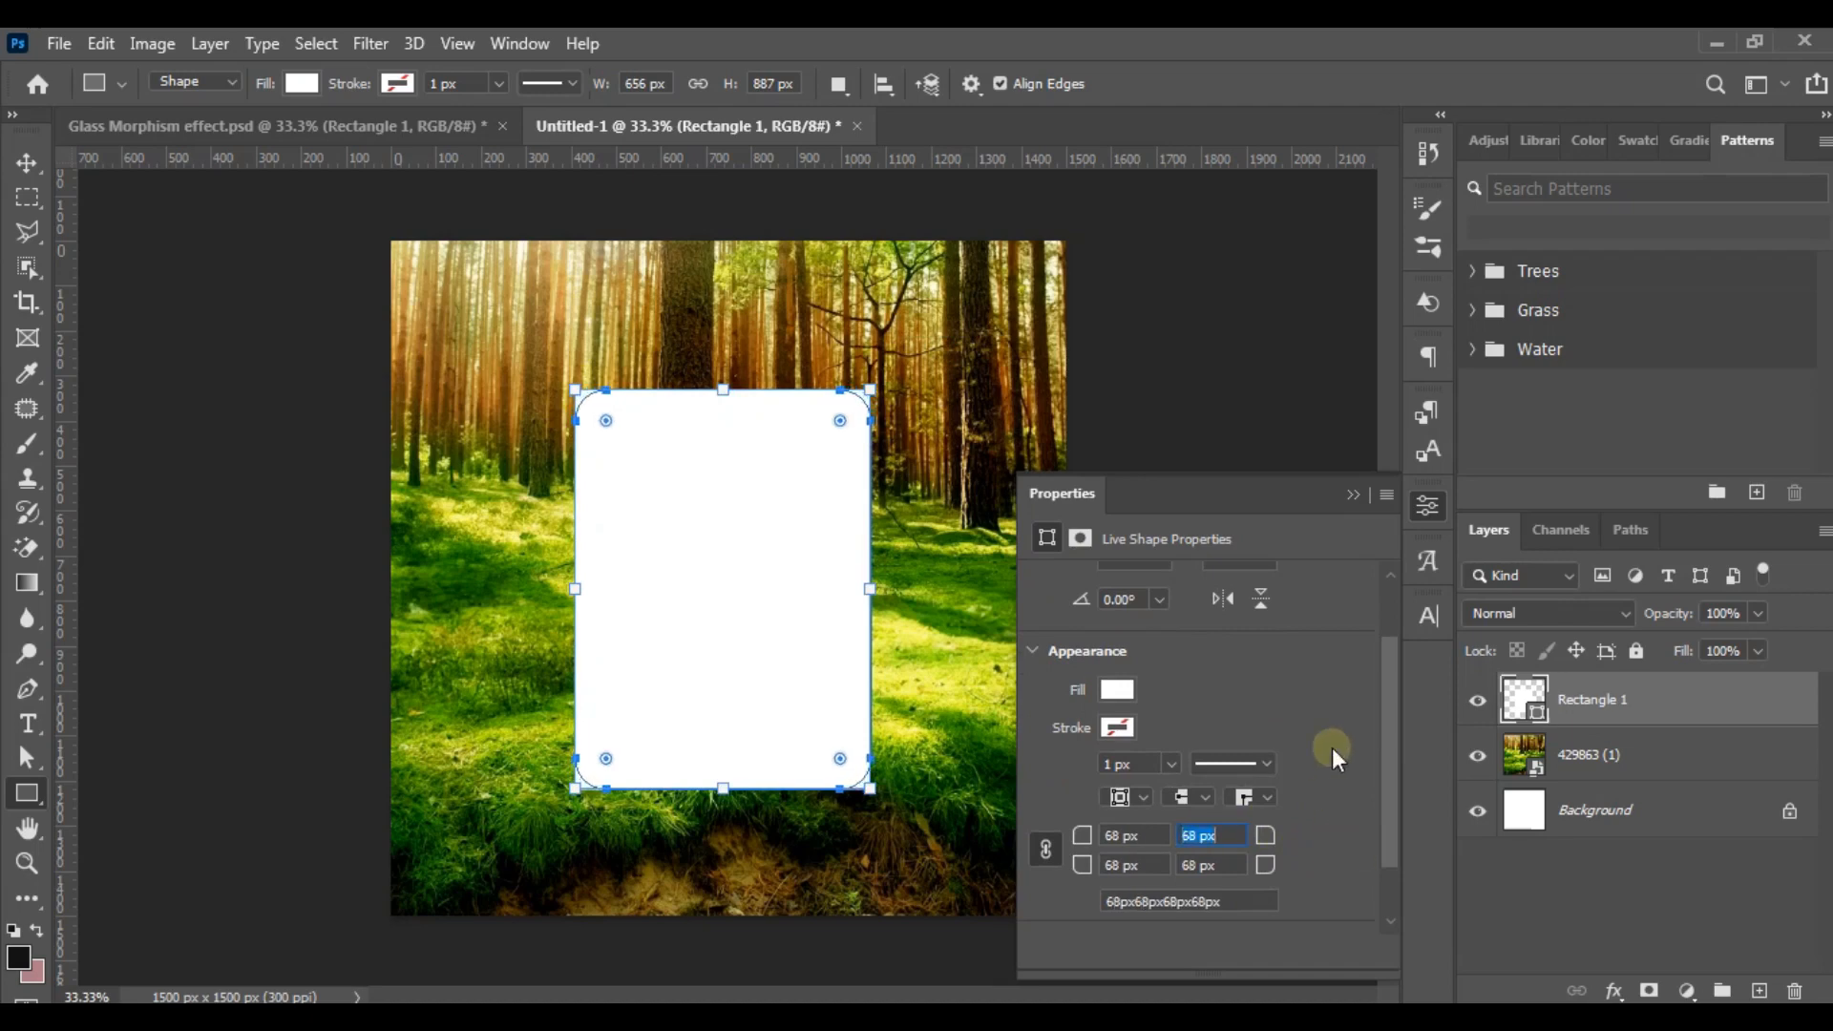
{"action": "left_click", "coordinate": [1356, 496]}
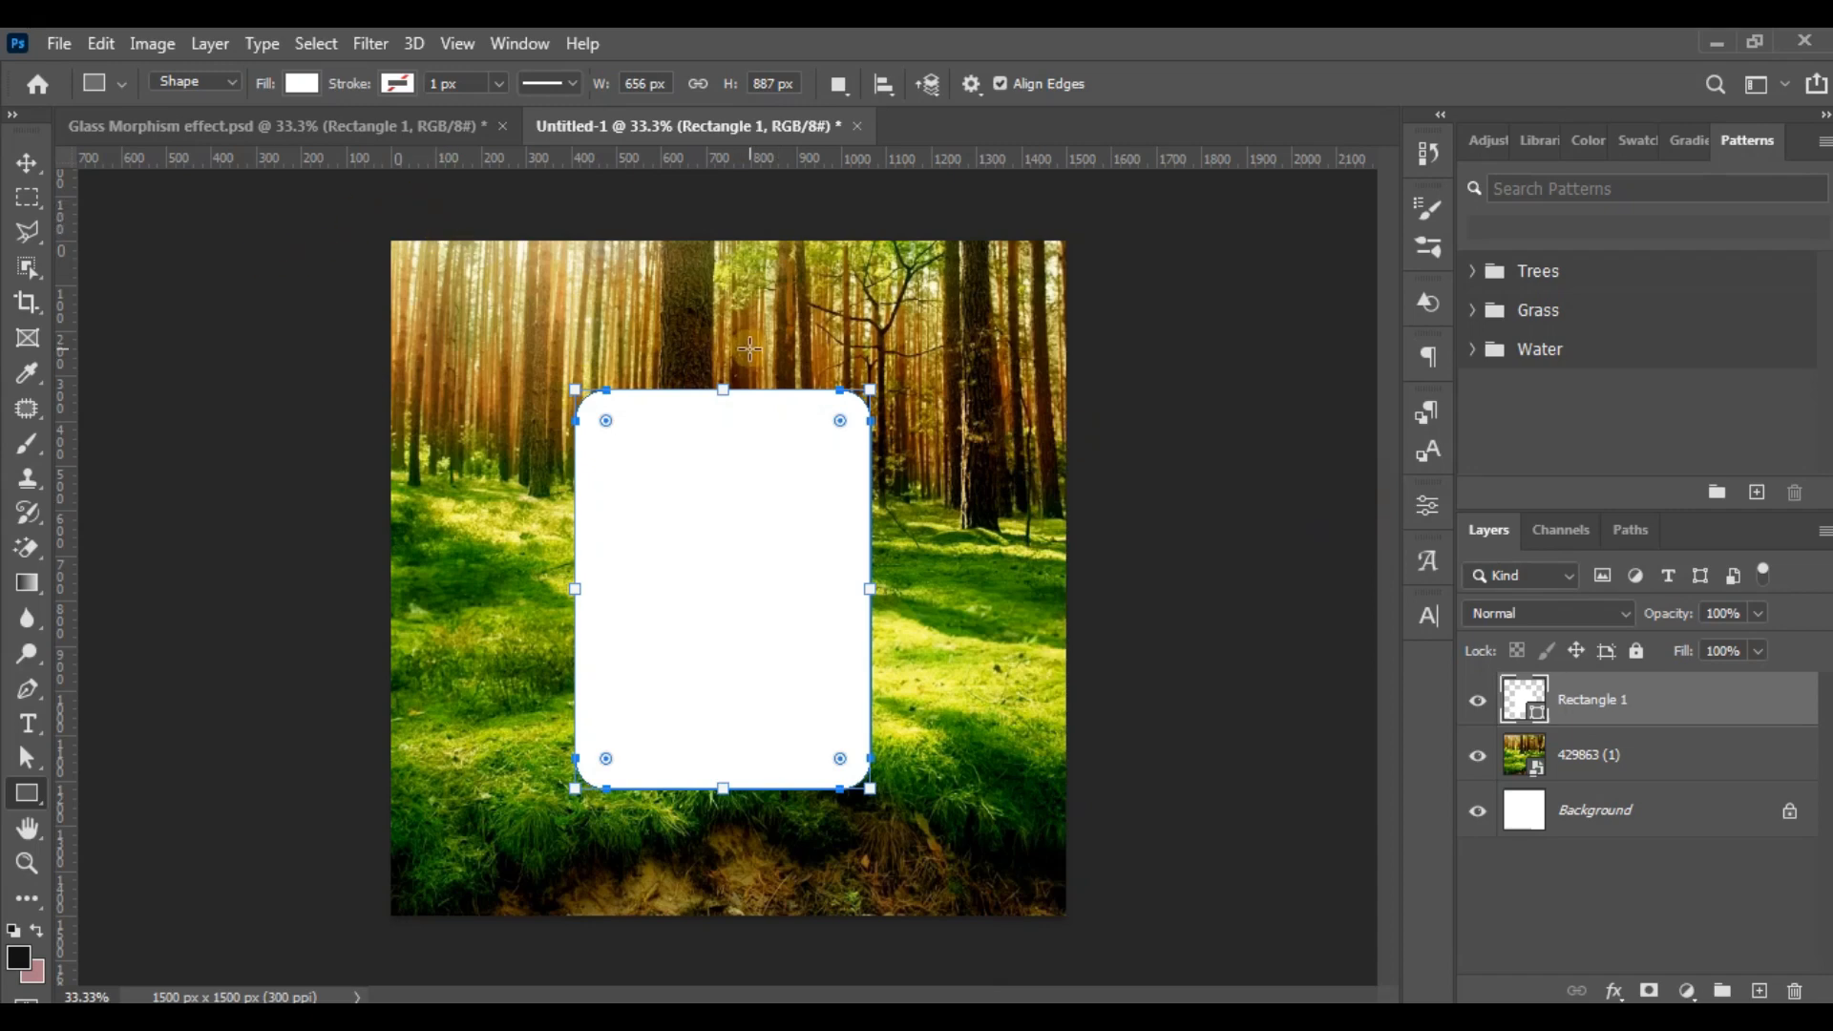
- Center the white rectangle horizontally and vertically on the canvas, leaving no selection active
{"action": "left_click", "coordinate": [27, 162]}
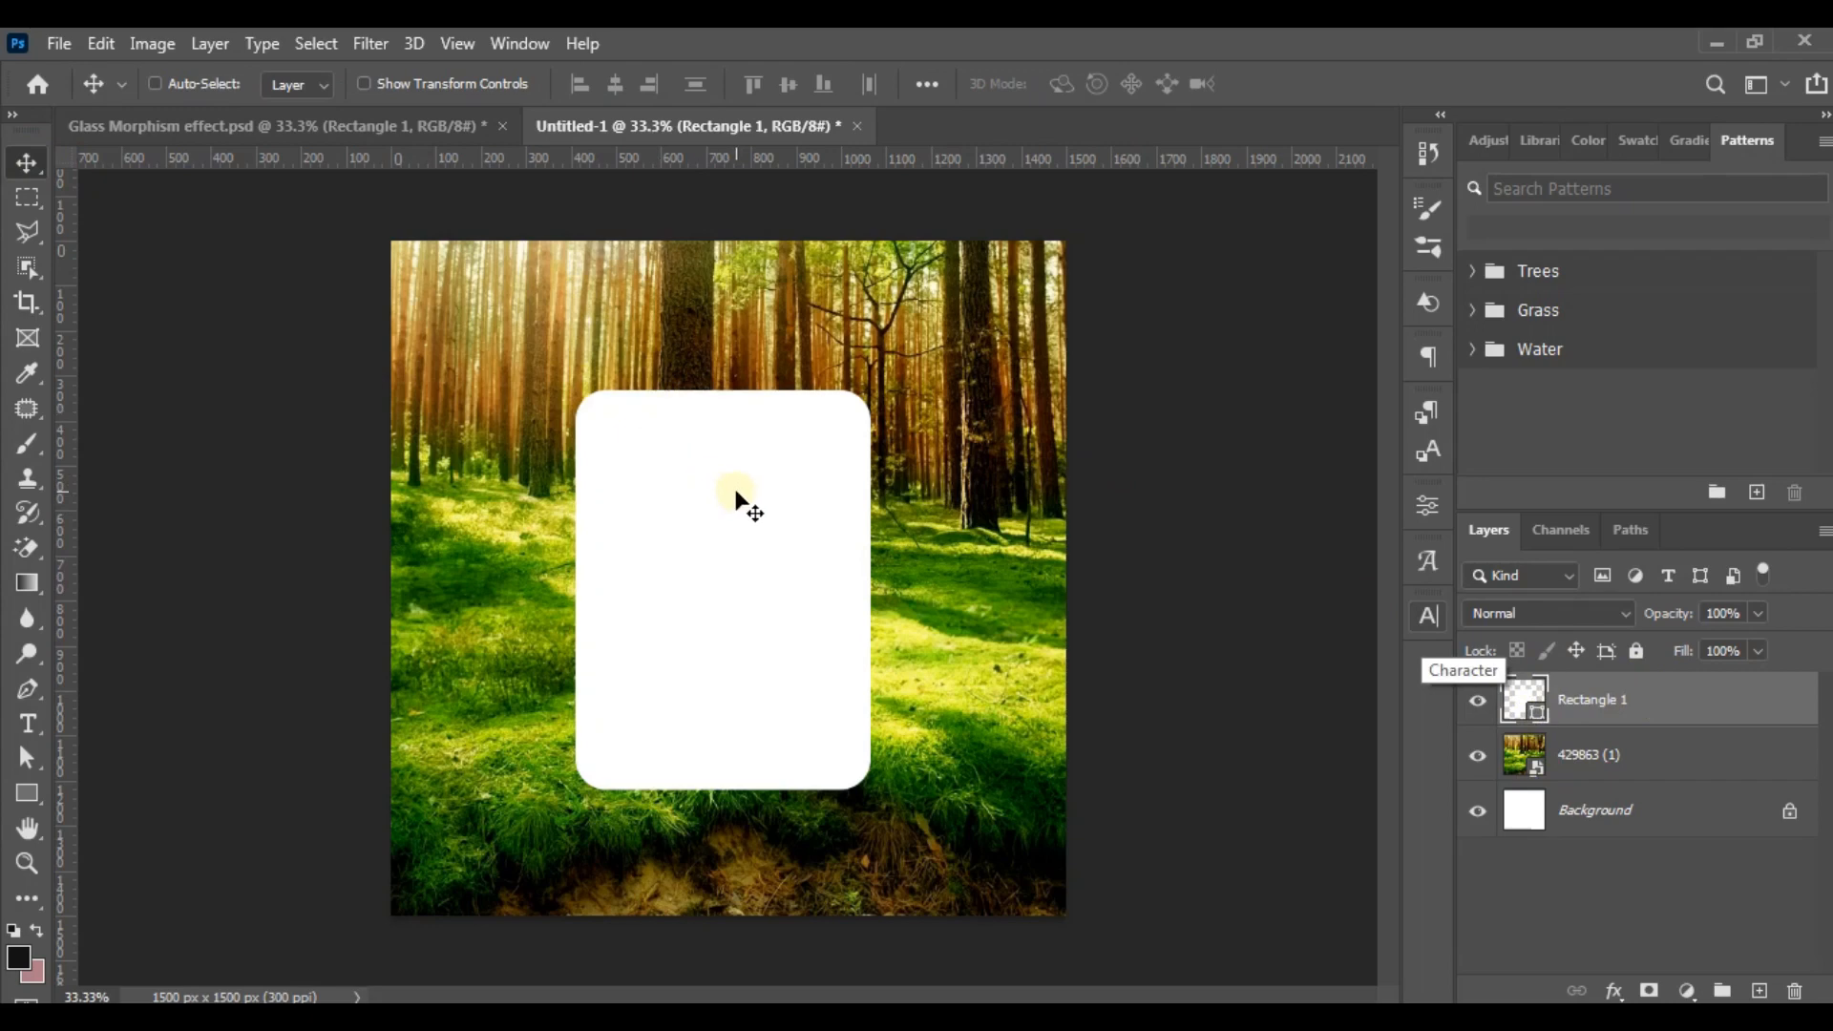
{"action": "key", "text": "ctrl+a"}
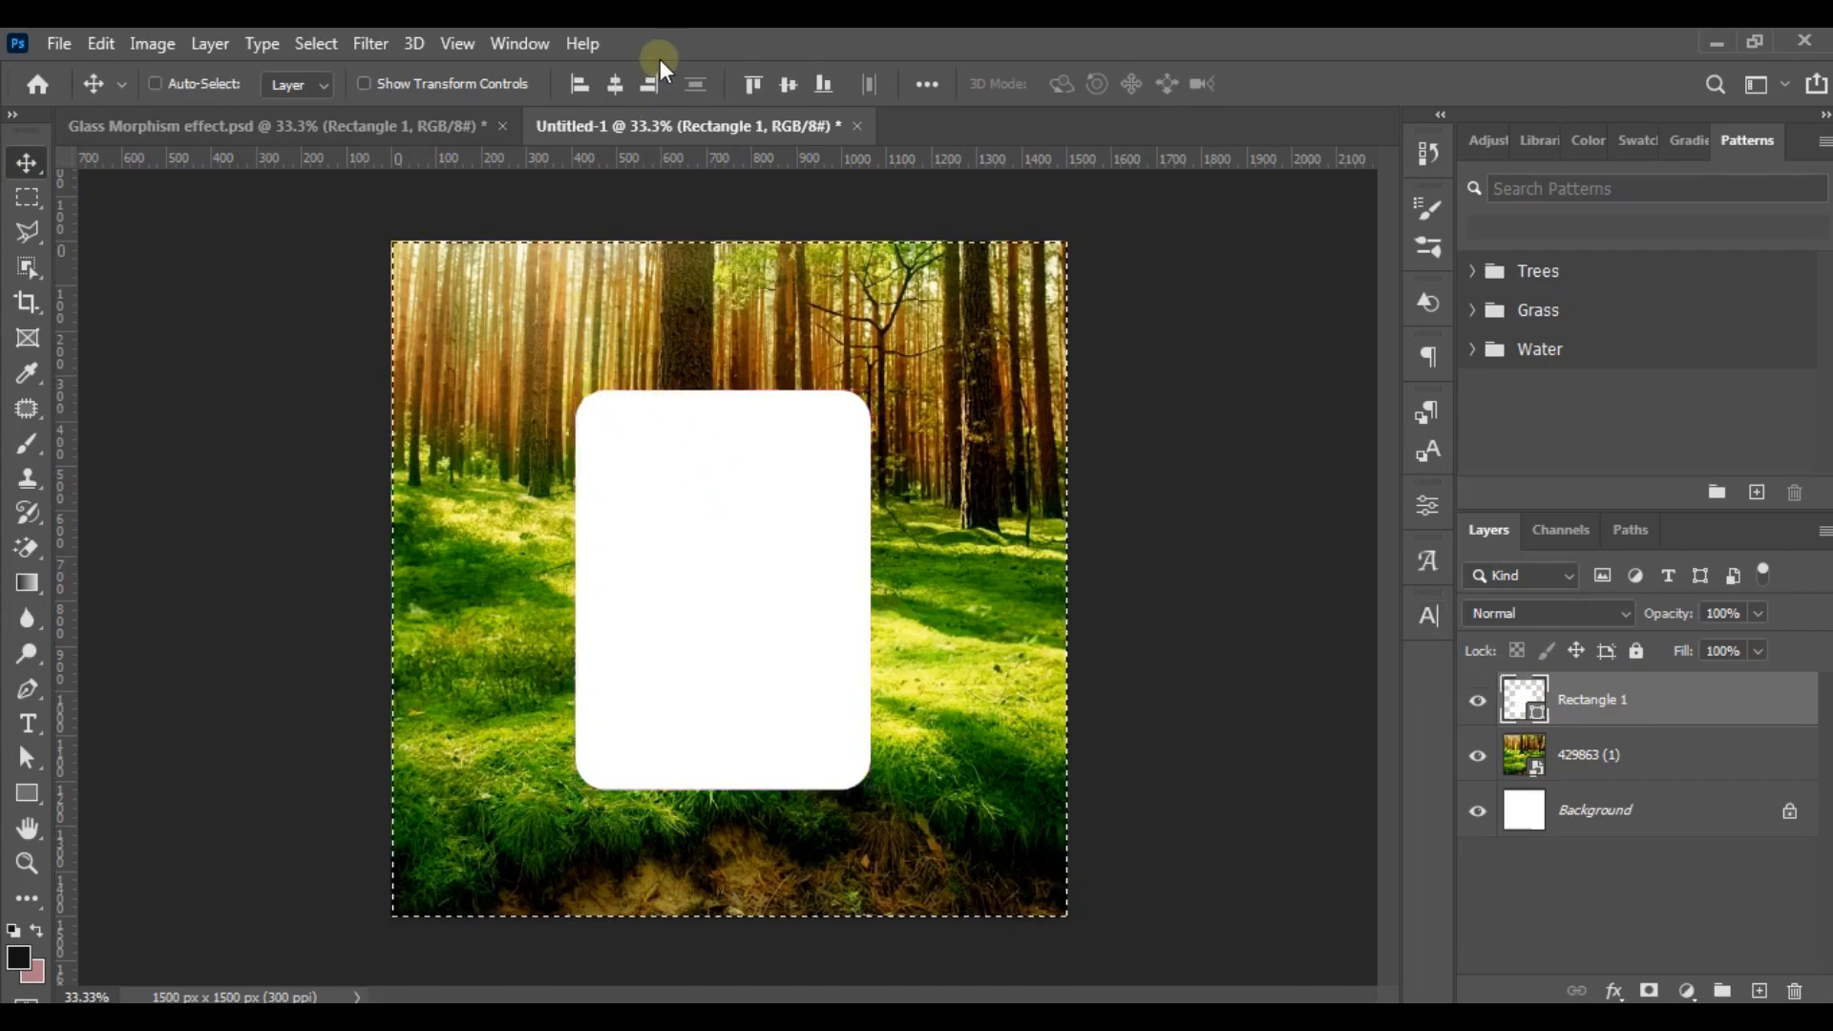
{"action": "left_click", "coordinate": [615, 84]}
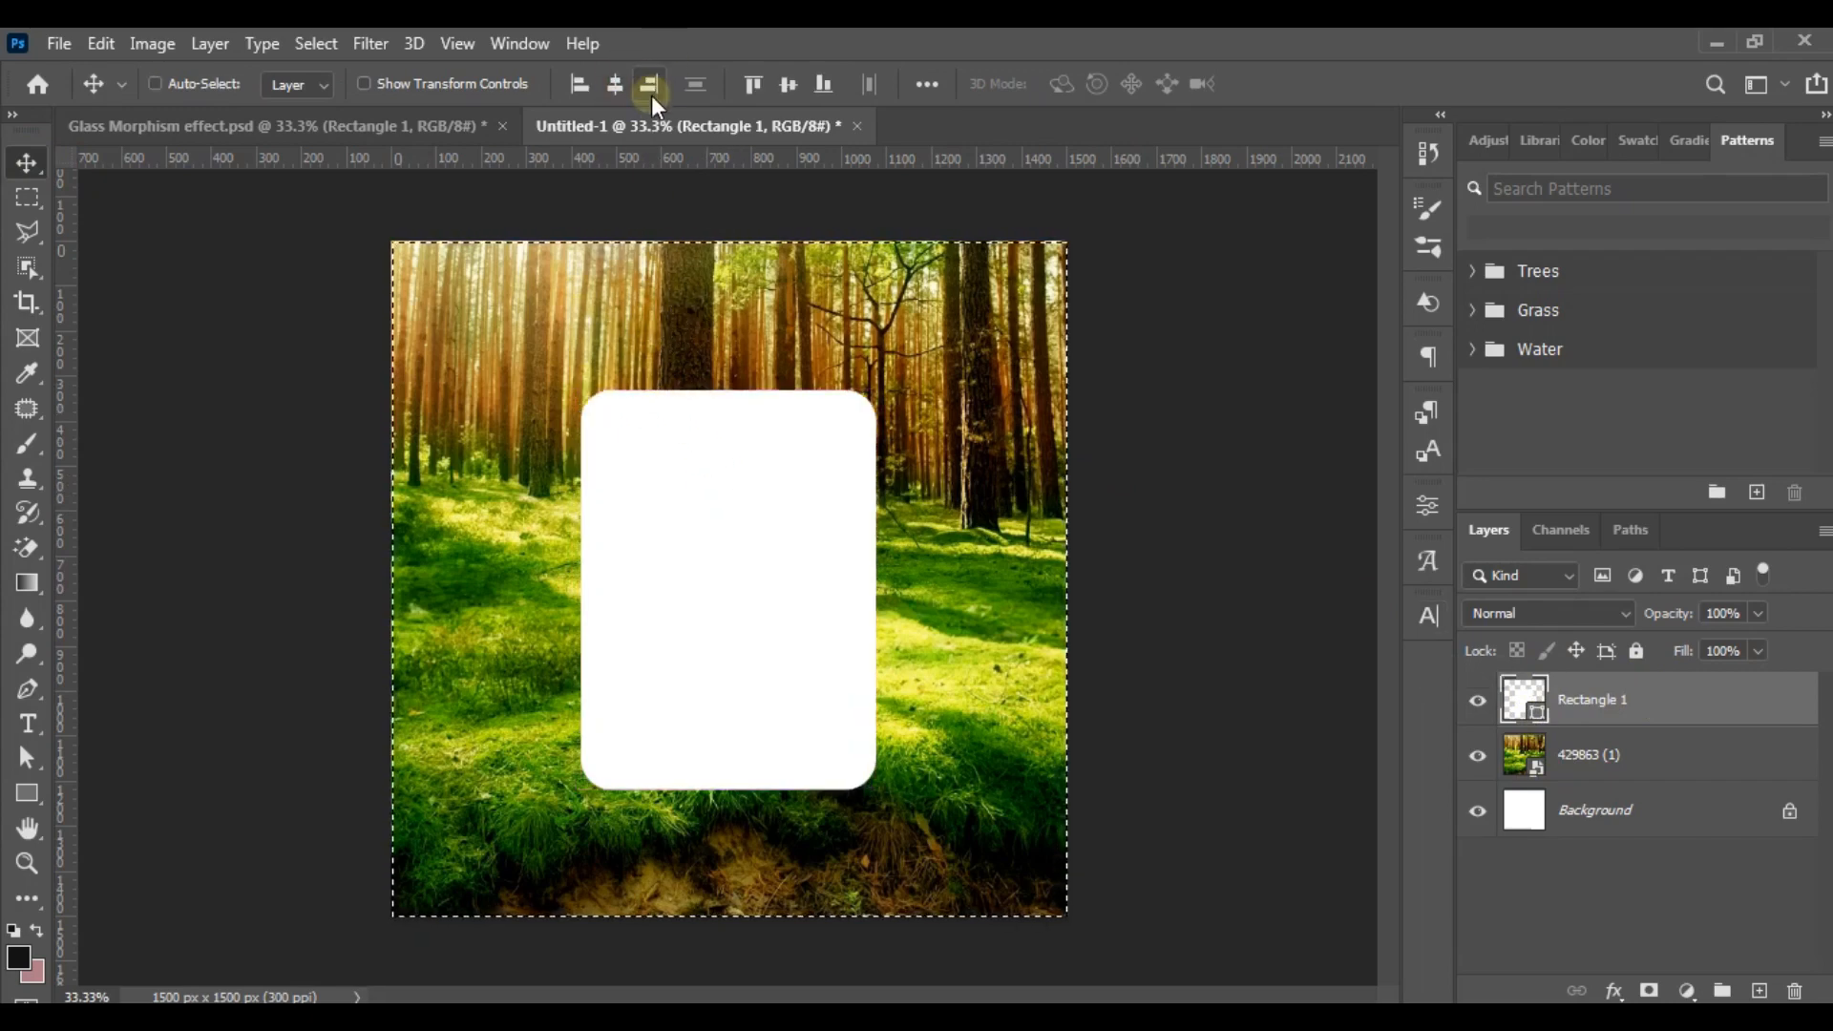
{"action": "left_click", "coordinate": [787, 86]}
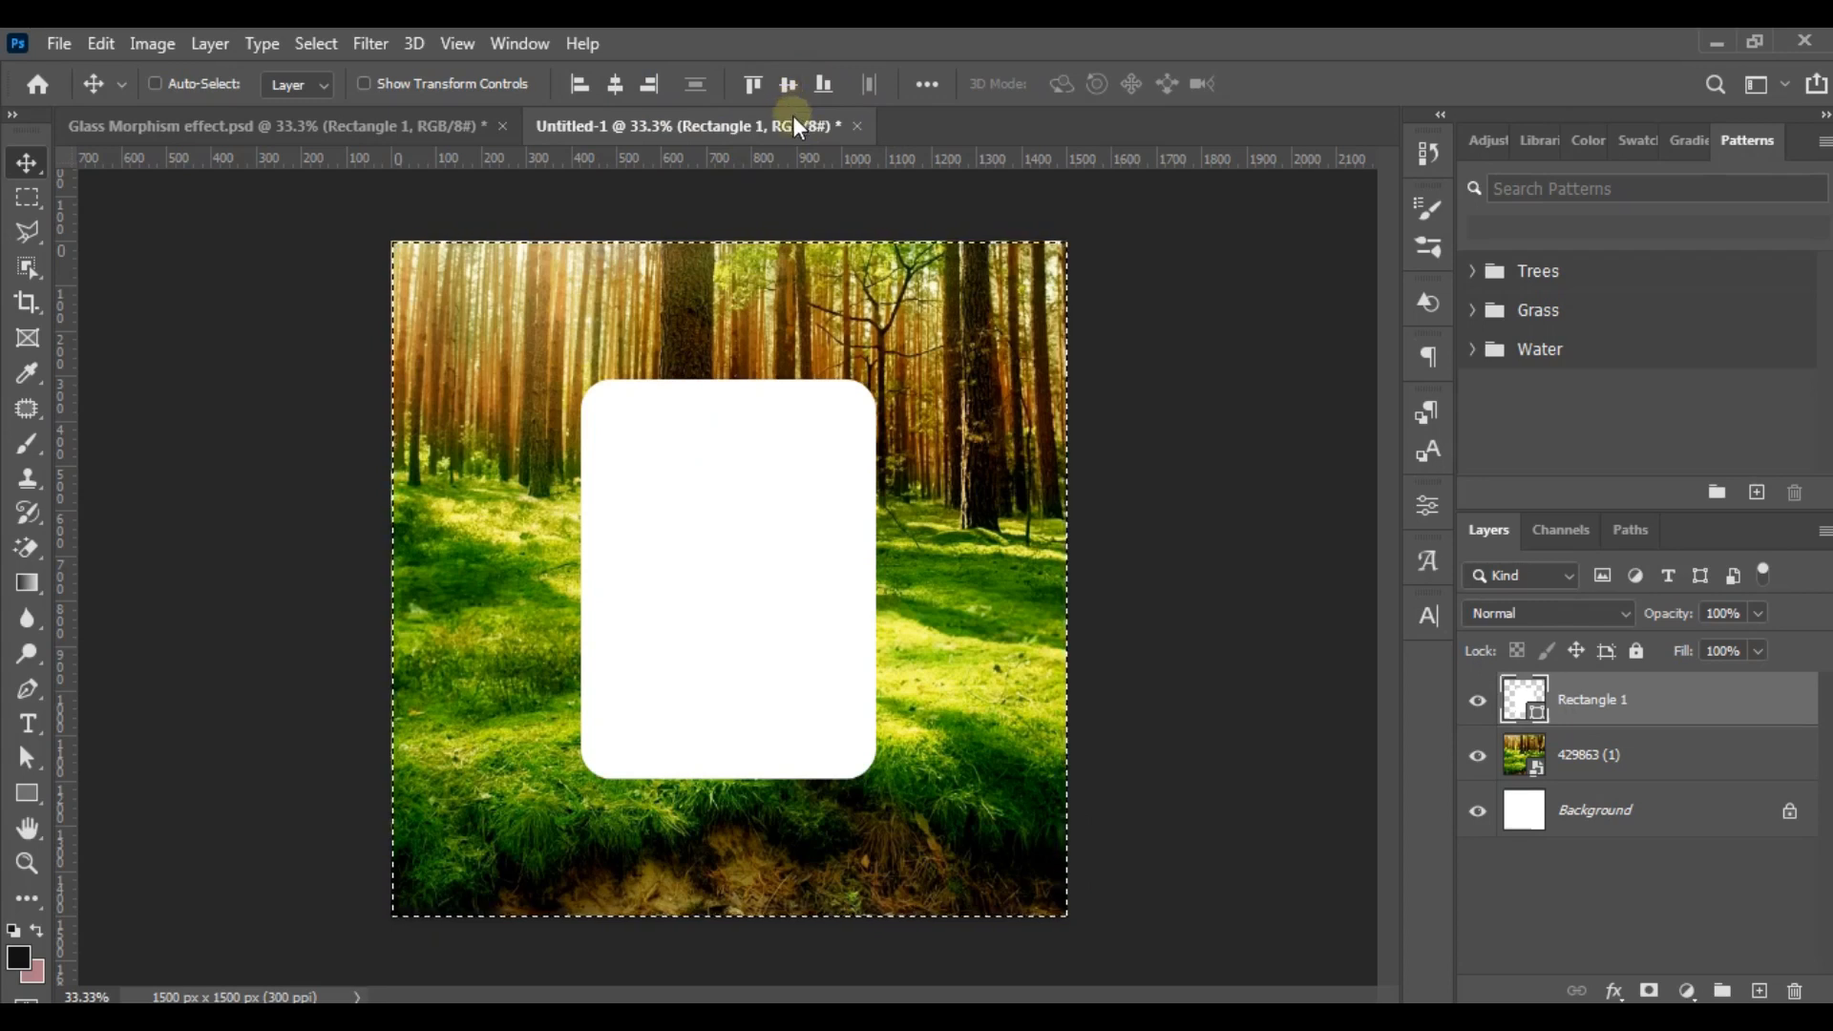
{"action": "key", "text": "ctrl"}
{"action": "key", "text": "ctrl+d"}
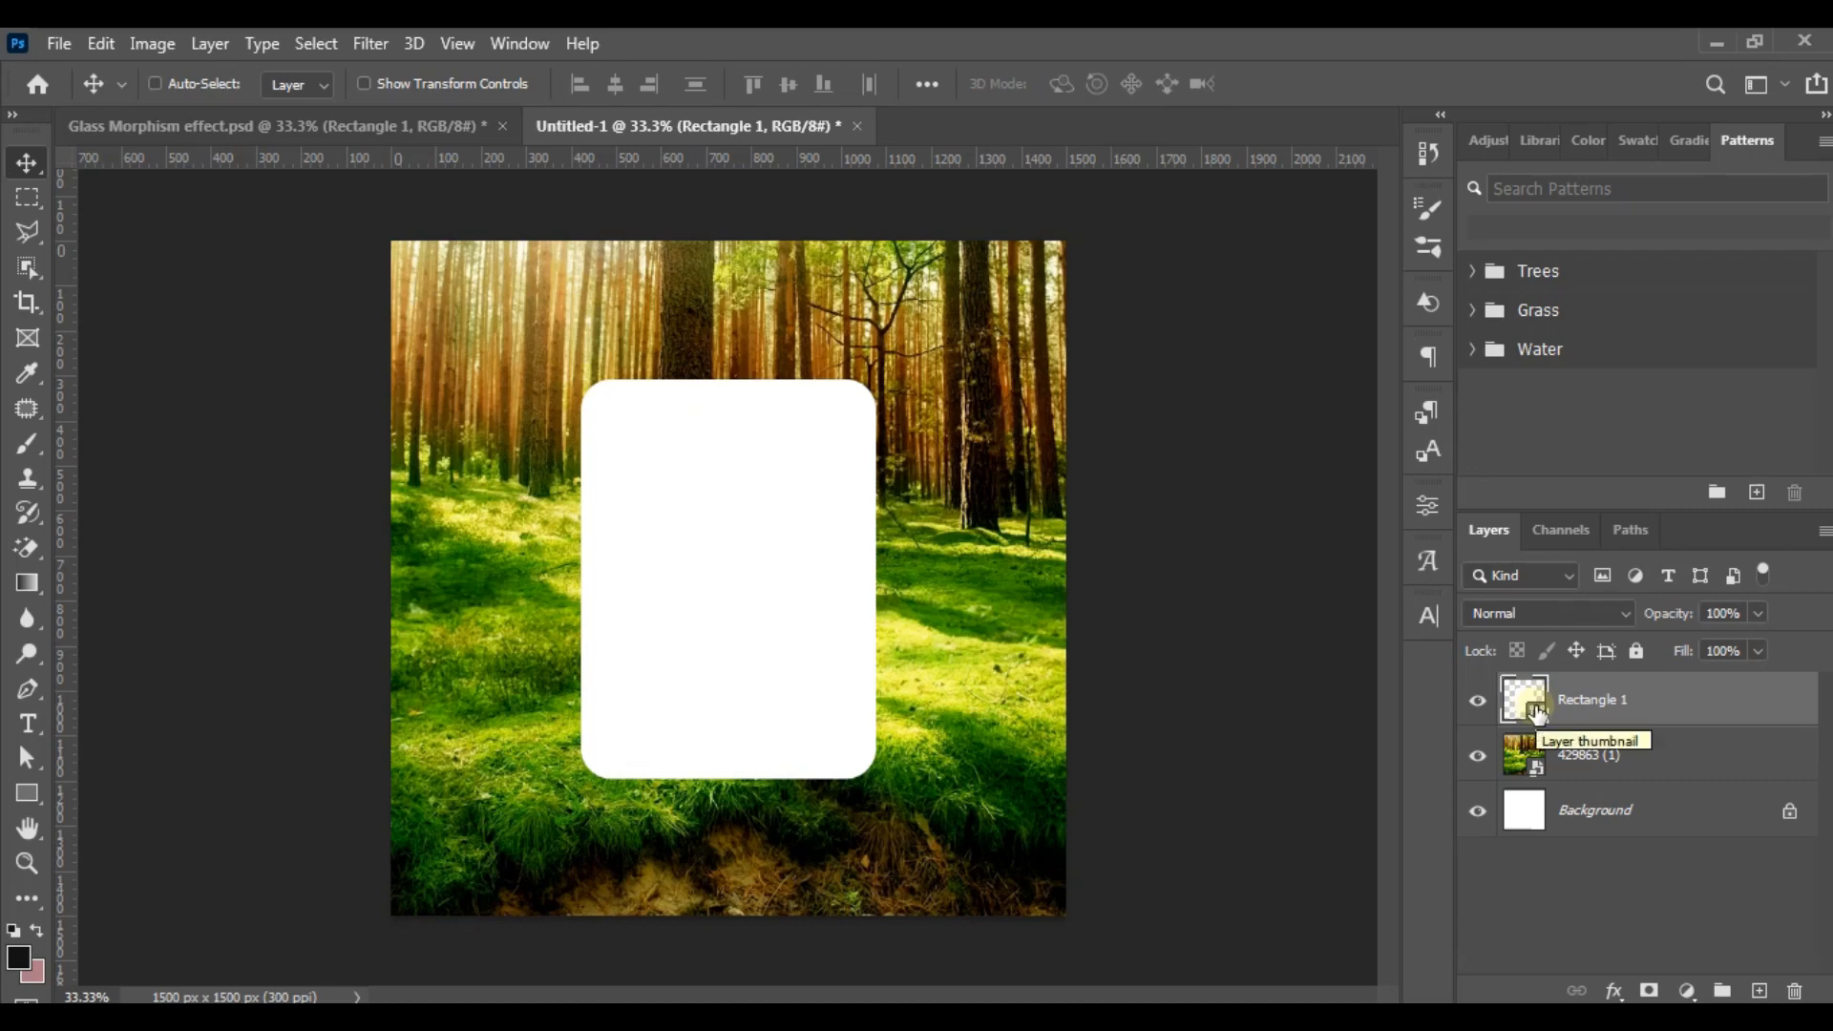
- Load the white rectangle's outline as a selection and make the forest photo layer active
{"action": "key", "text": "ctrl"}
{"action": "left_click", "coordinate": [1533, 705], "text": "ctrl"}
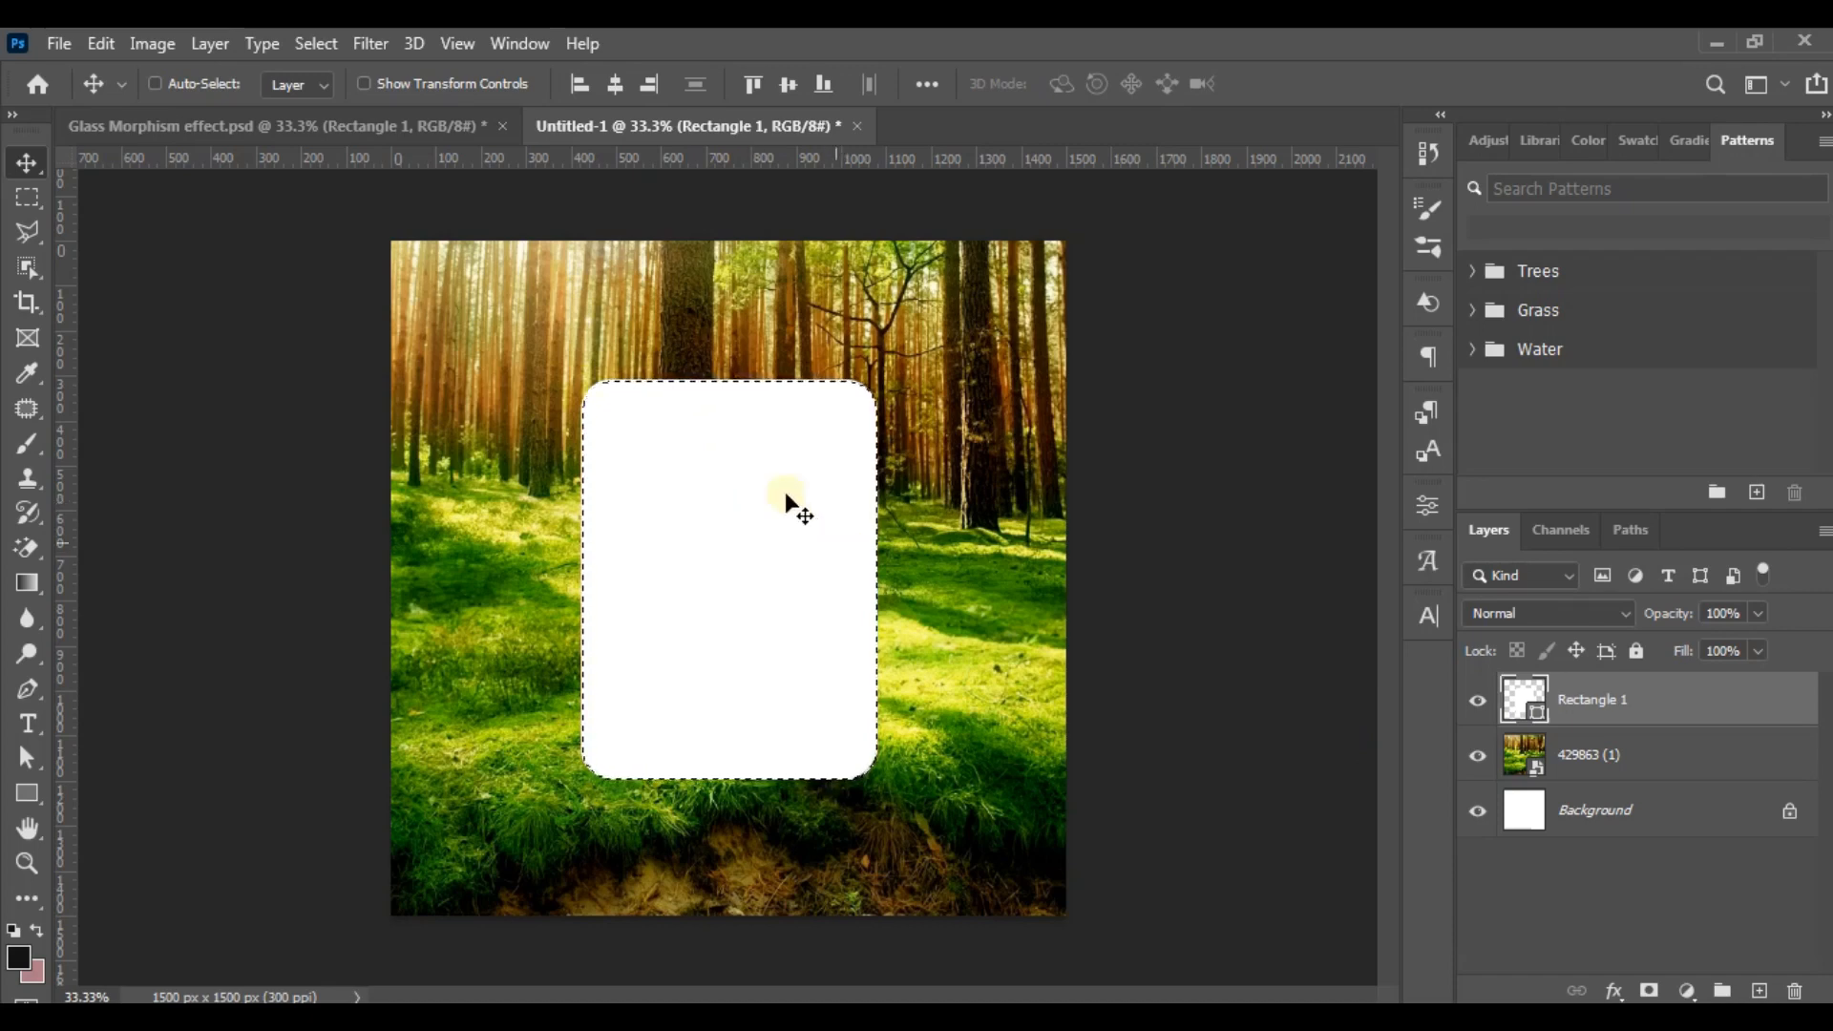
{"action": "left_click", "coordinate": [1586, 754]}
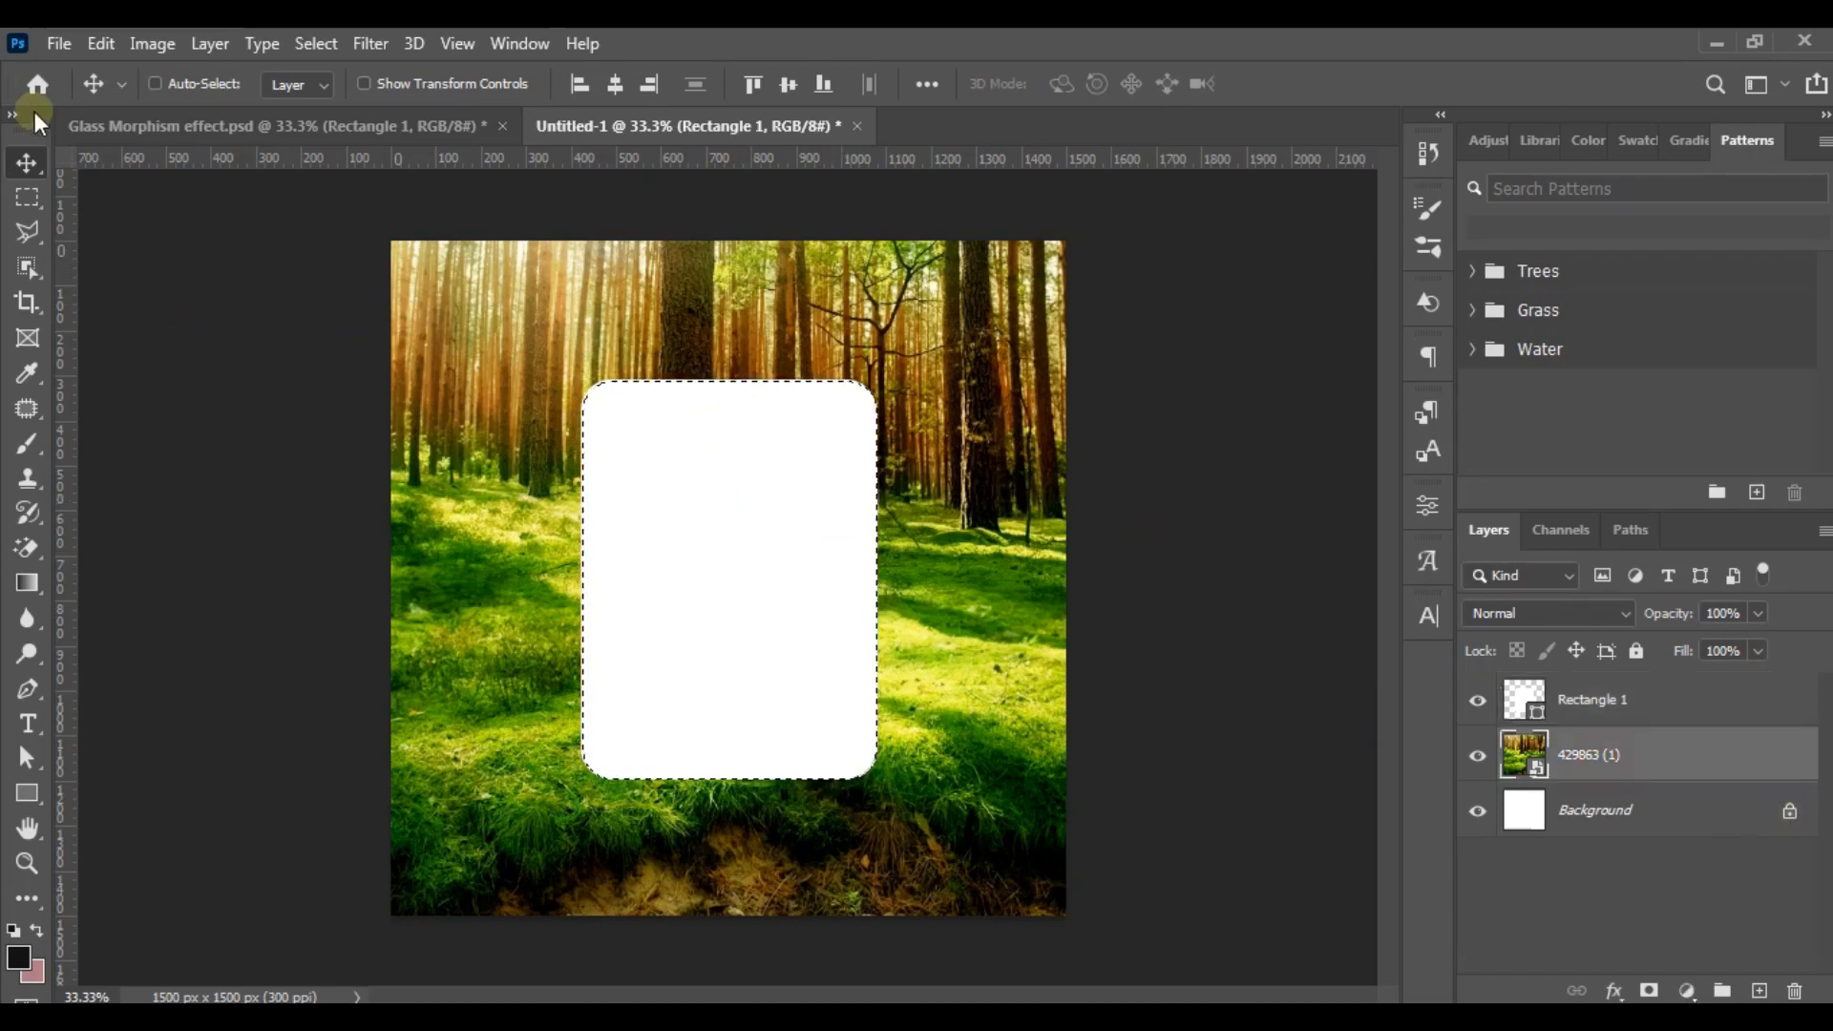
{"action": "left_click", "coordinate": [27, 198]}
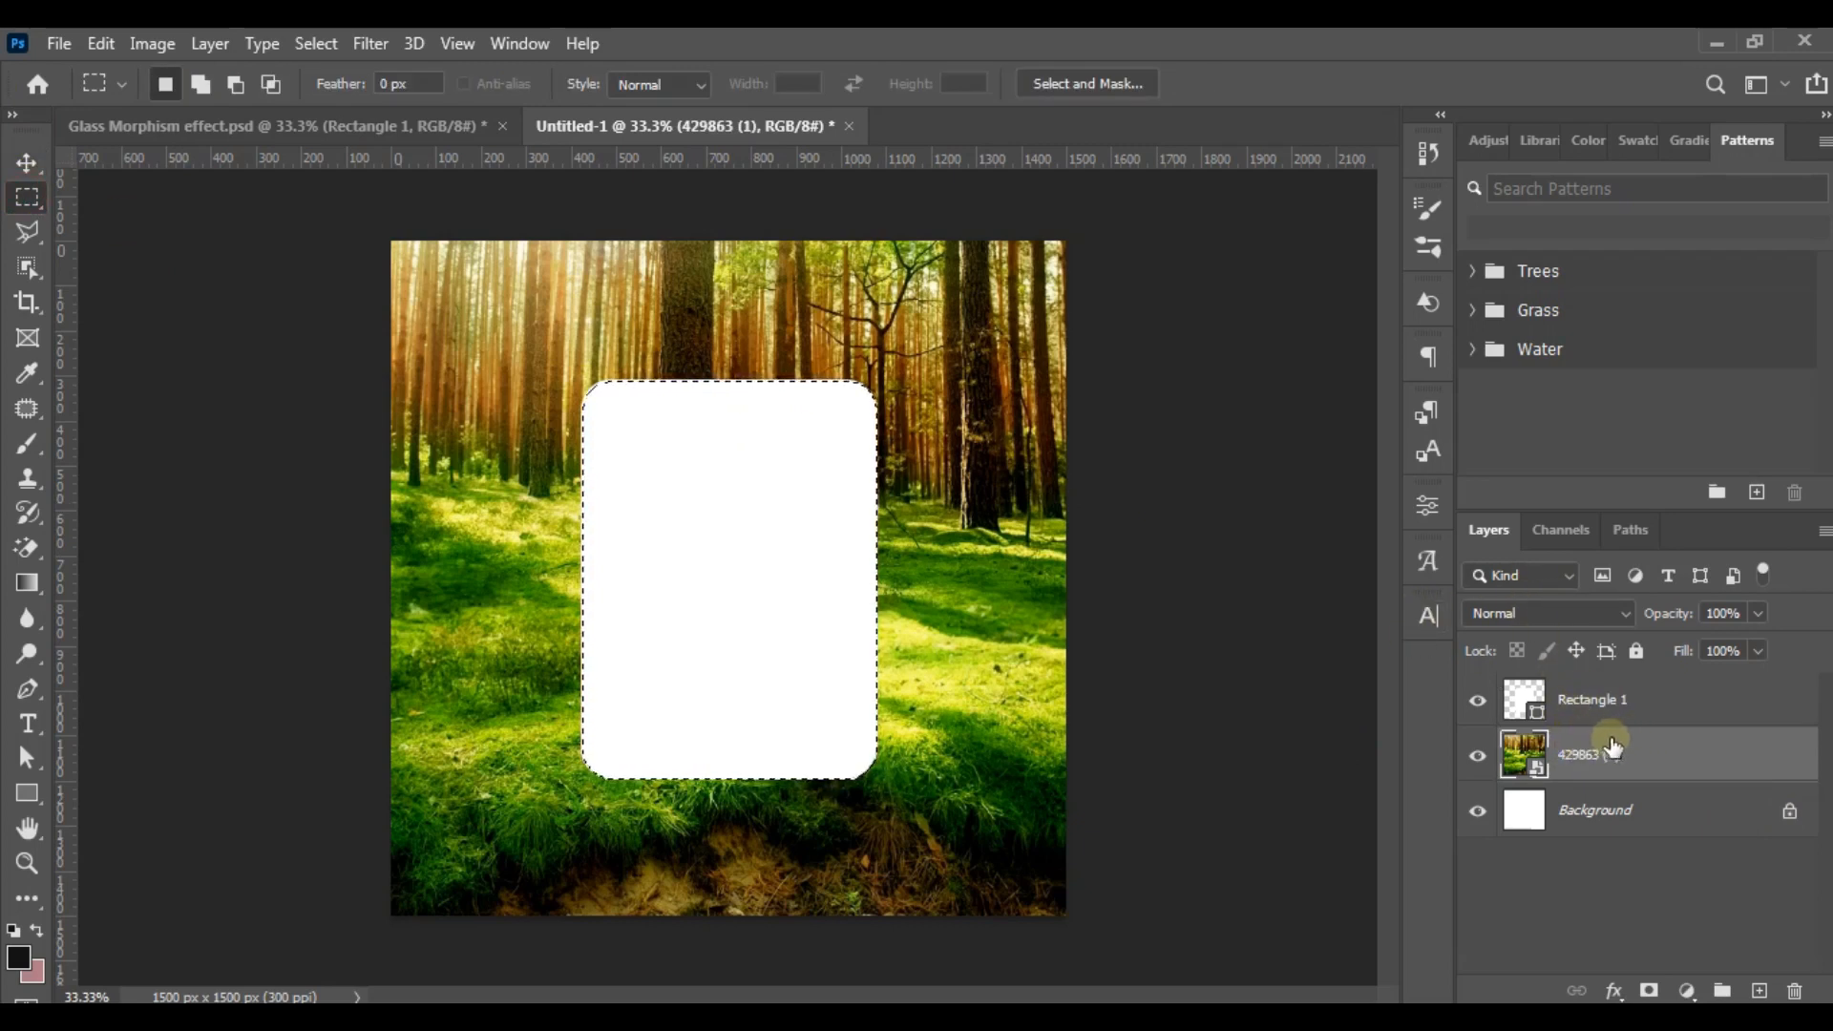
{"action": "right_click", "coordinate": [795, 515]}
- Apply a Gaussian Blur with a 7.4 px radius to the selected photo area and check it with the rectangle hidden
{"action": "left_click", "coordinate": [366, 47]}
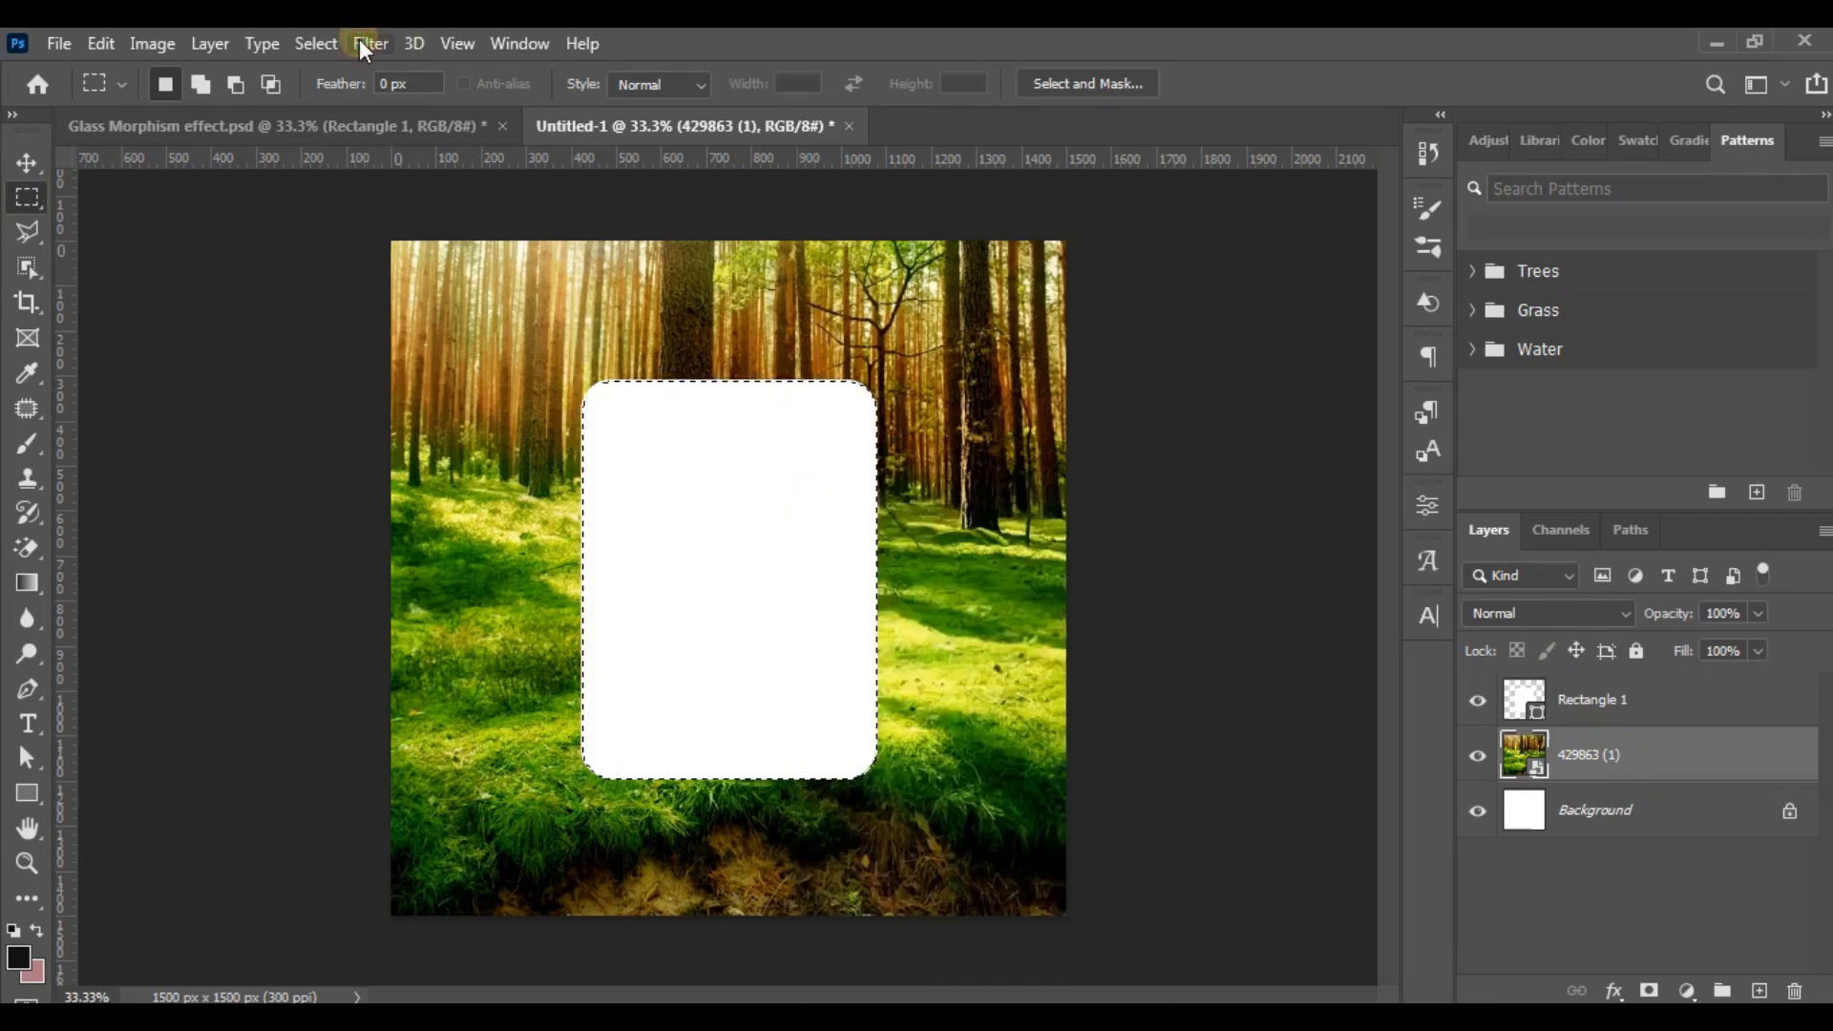
{"action": "left_click", "coordinate": [363, 46]}
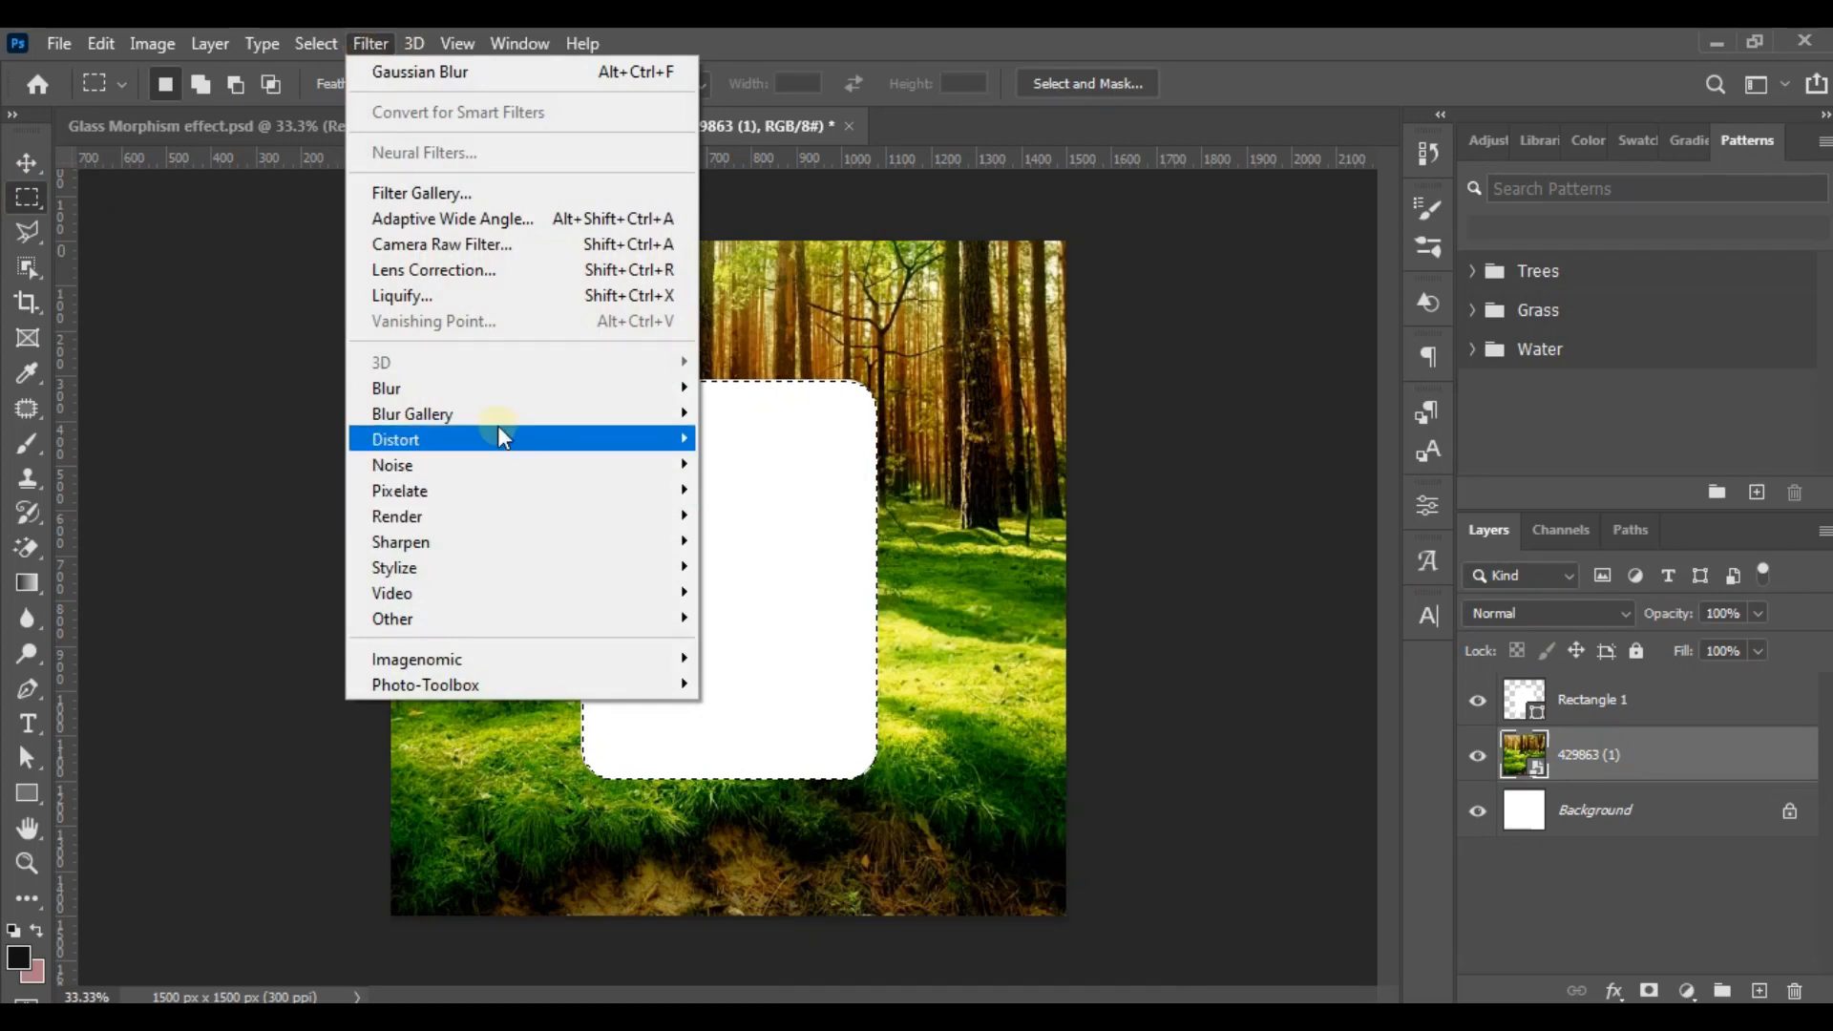
{"action": "mouse_move", "coordinate": [493, 391]}
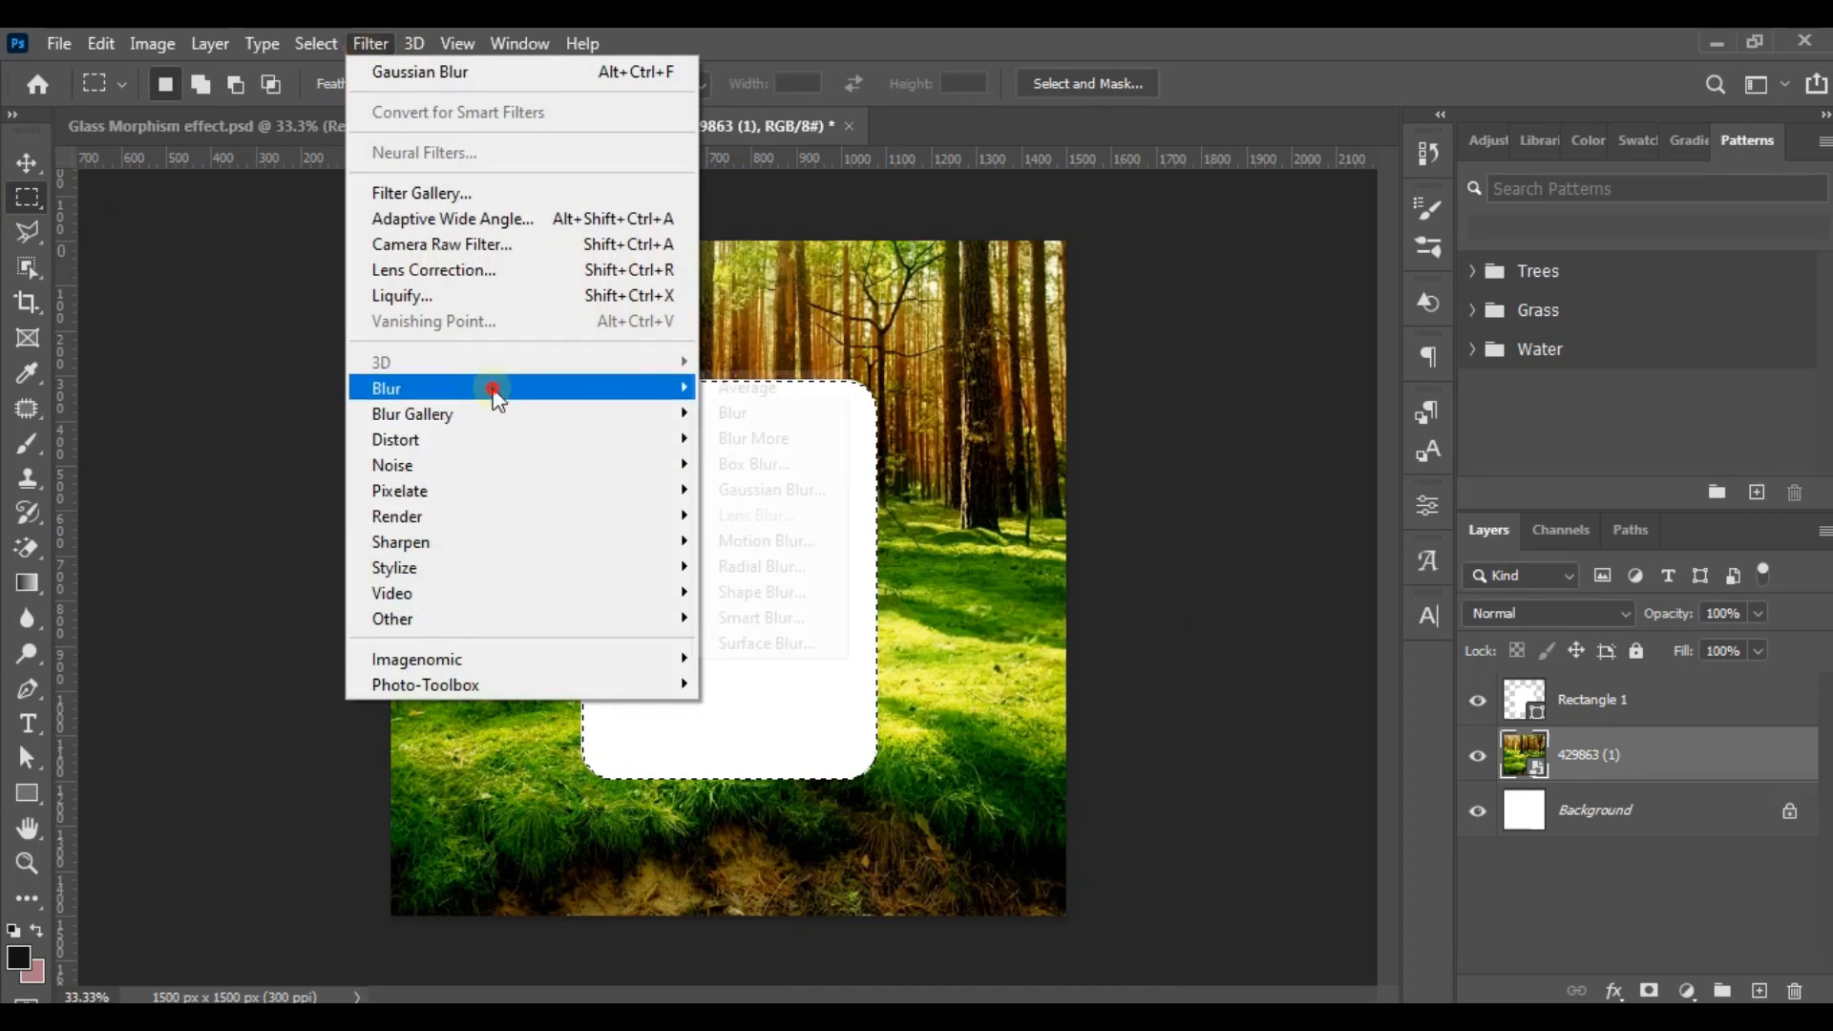
{"action": "left_click", "coordinate": [810, 488]}
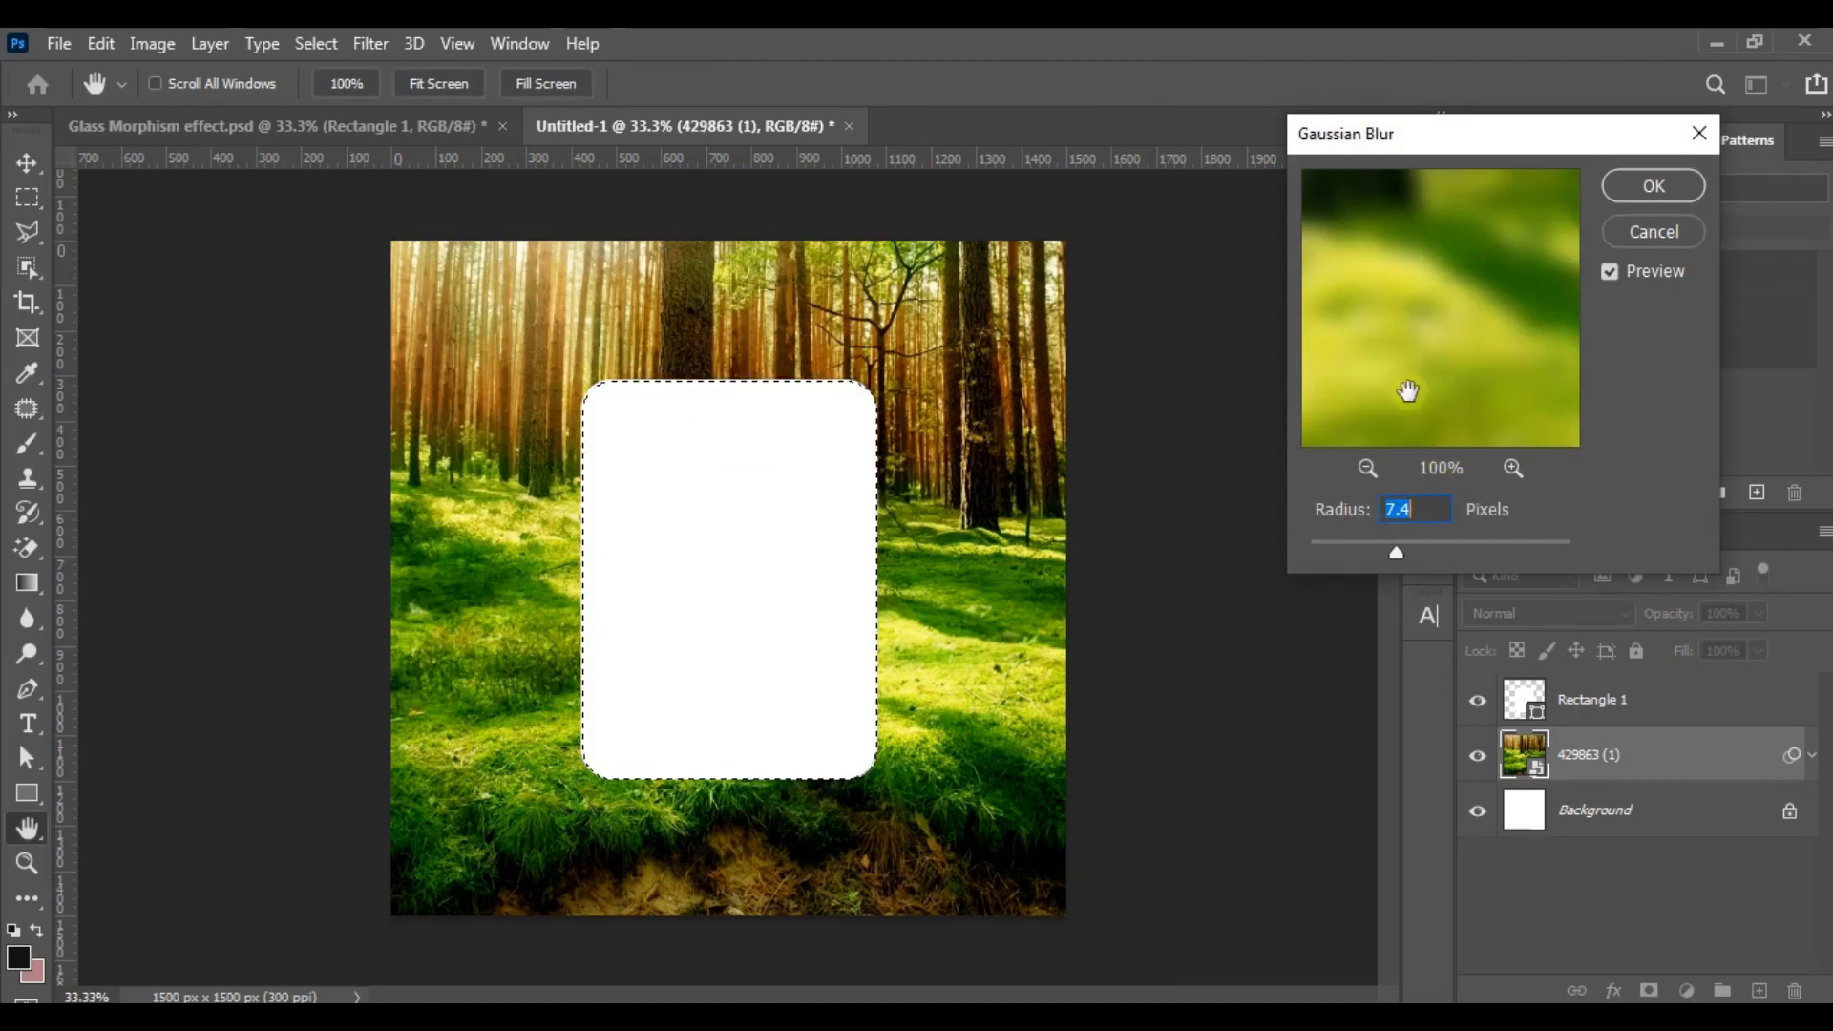
{"action": "left_click", "coordinate": [1651, 187]}
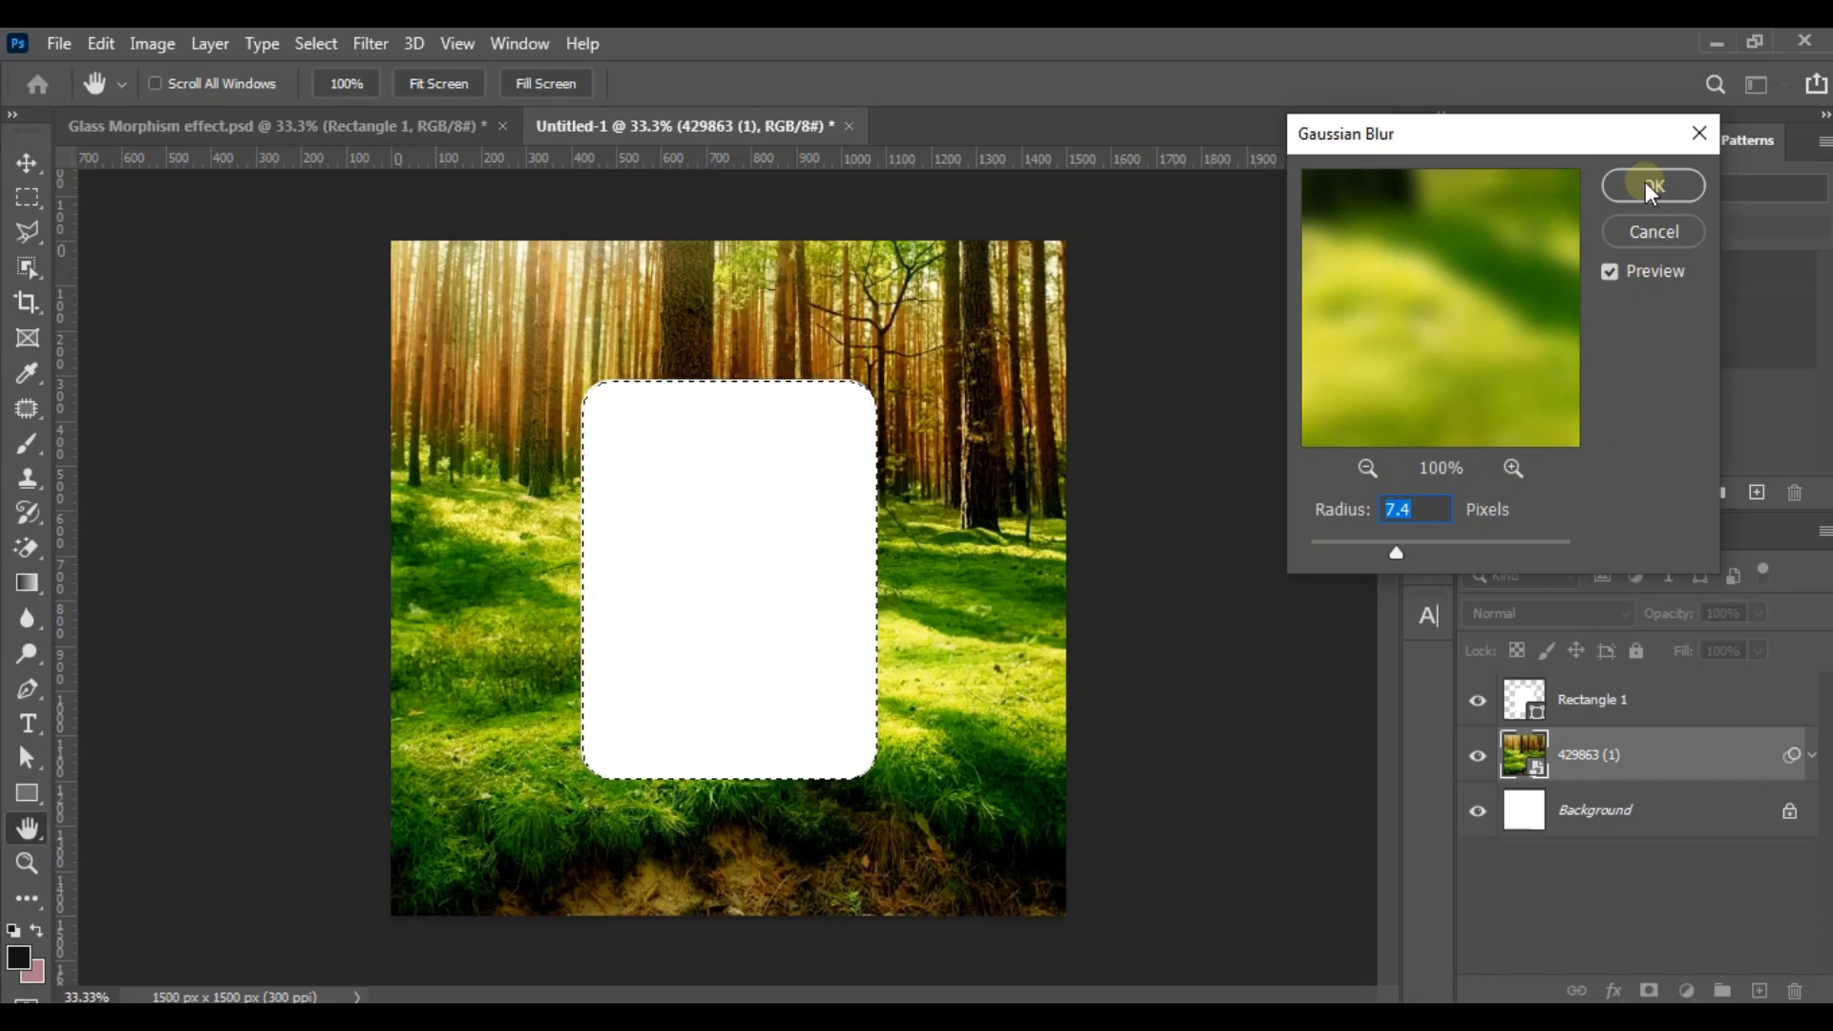
{"action": "left_click", "coordinate": [1648, 185]}
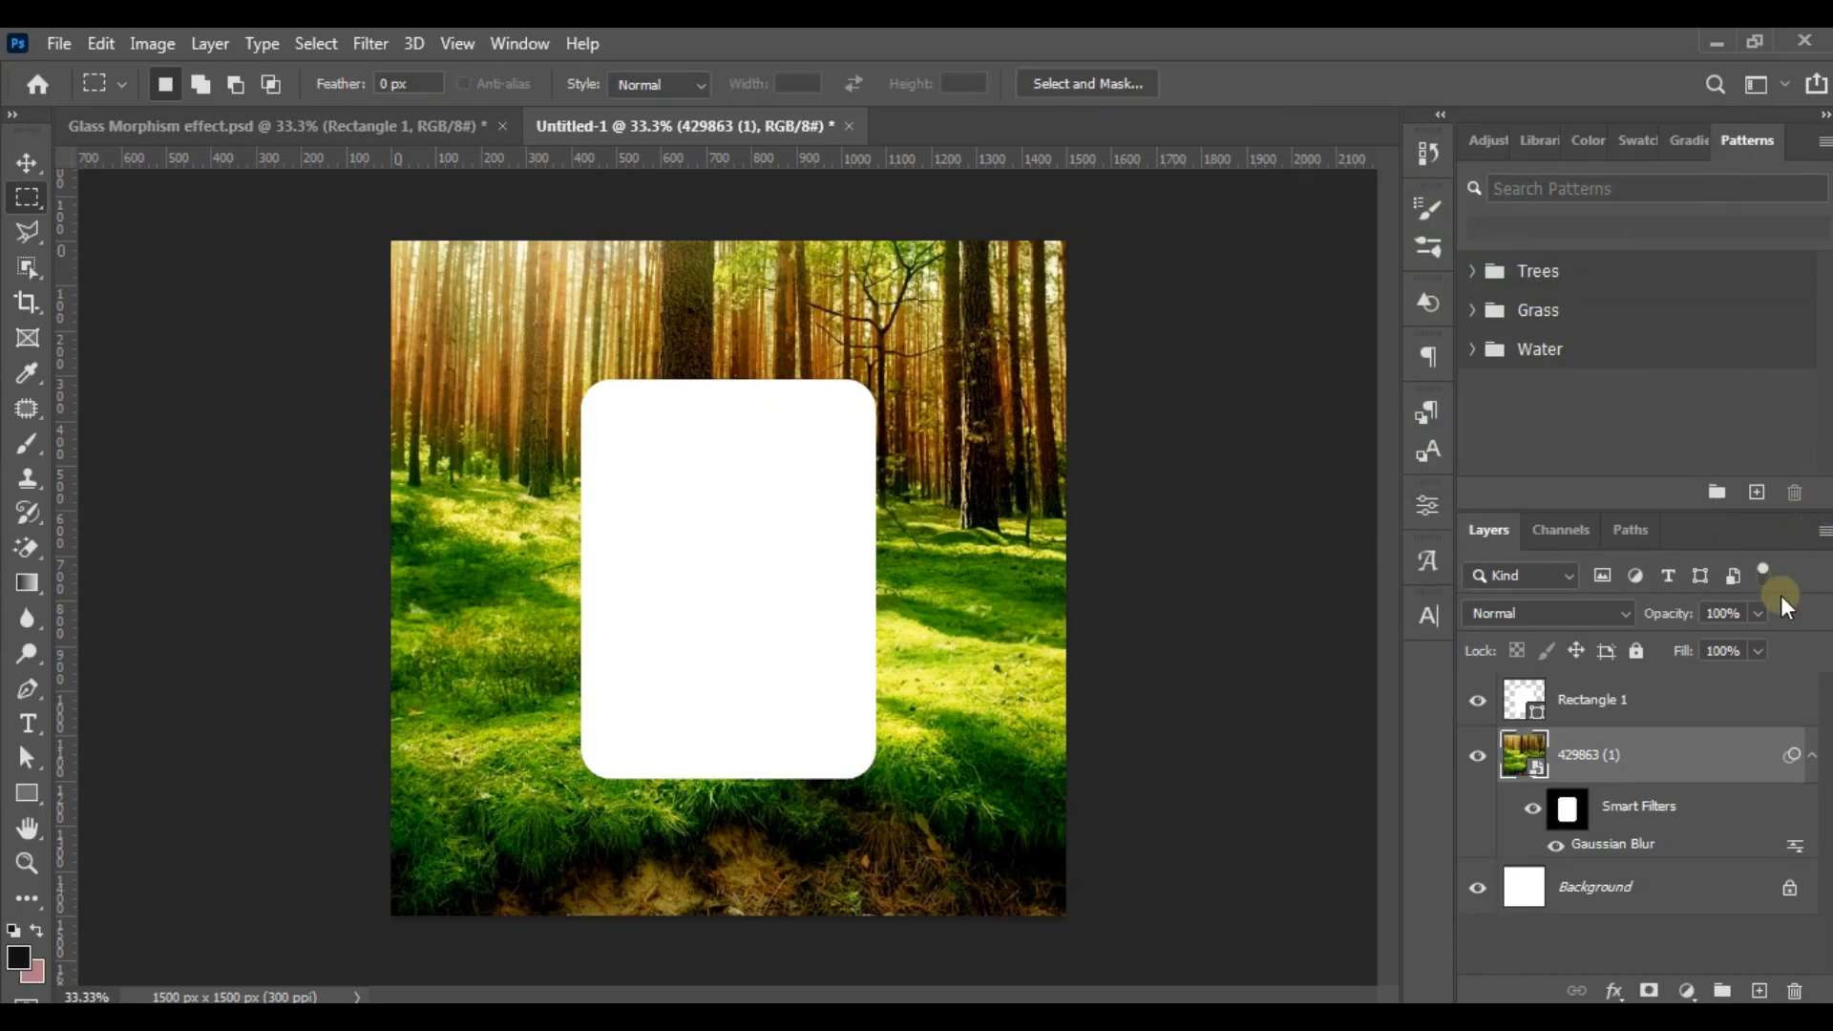
{"action": "left_click", "coordinate": [1478, 704]}
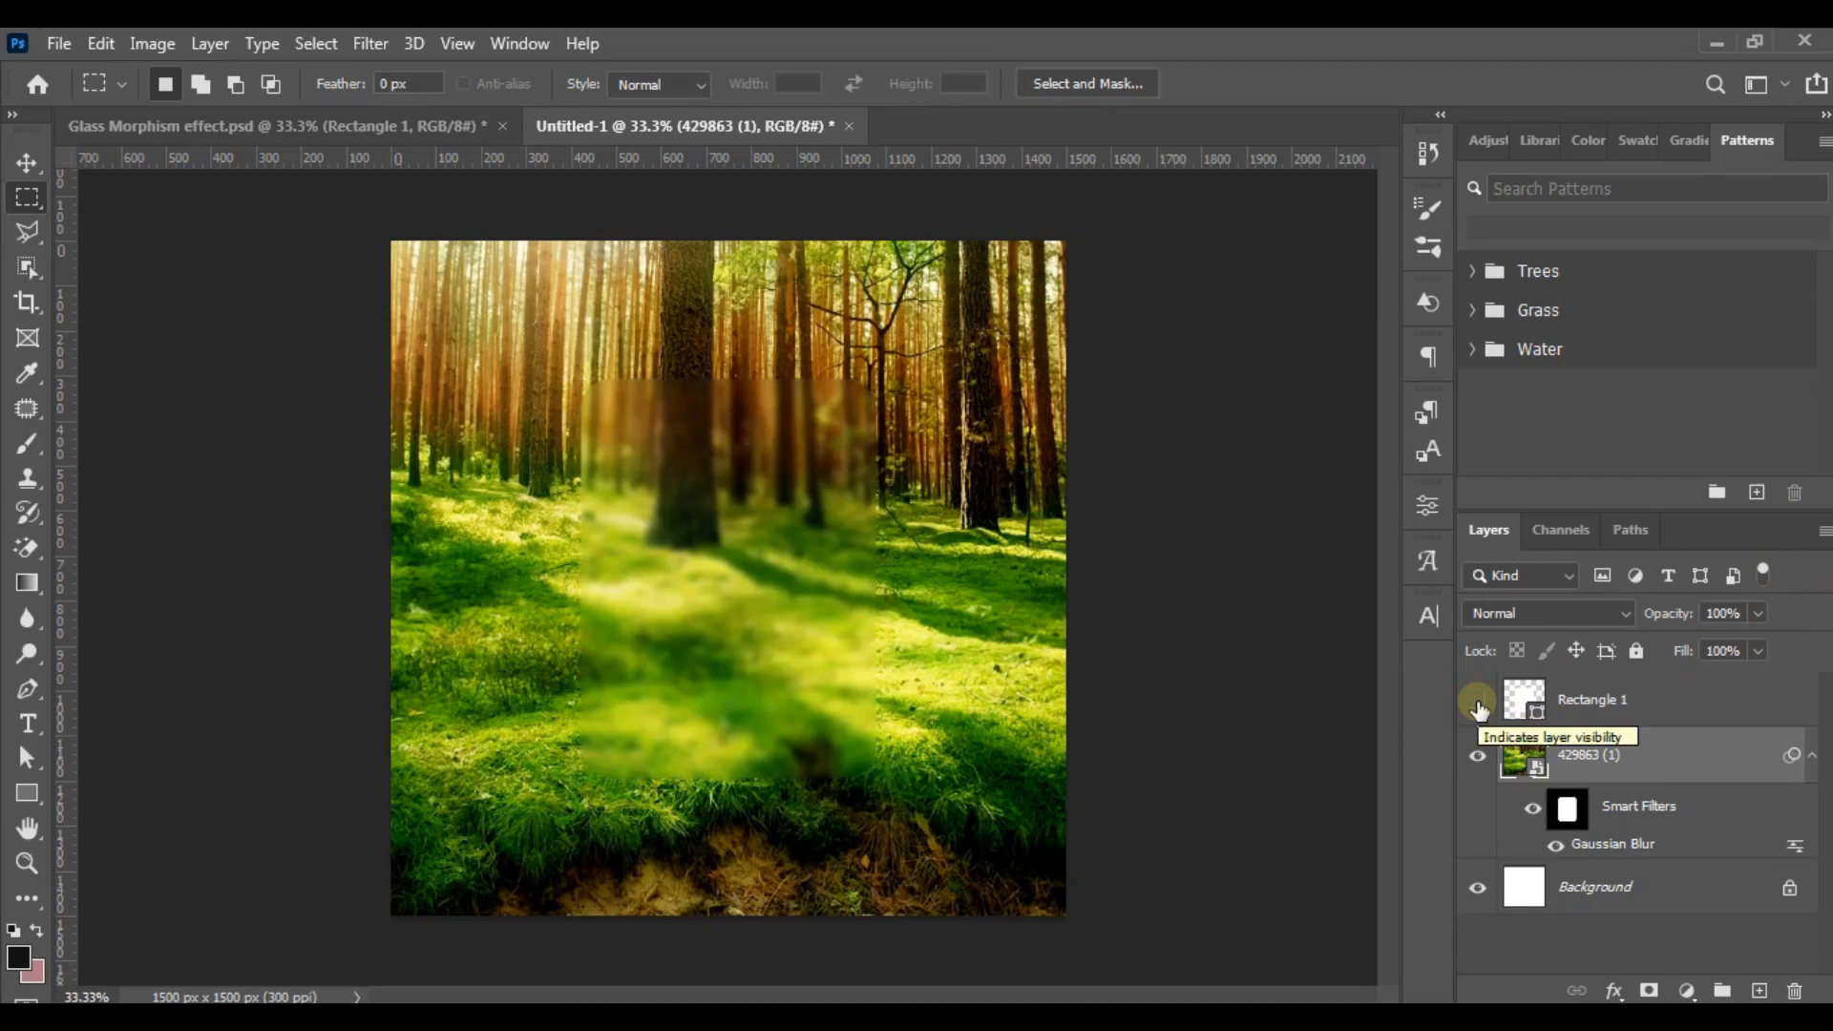
{"action": "left_click", "coordinate": [1478, 705]}
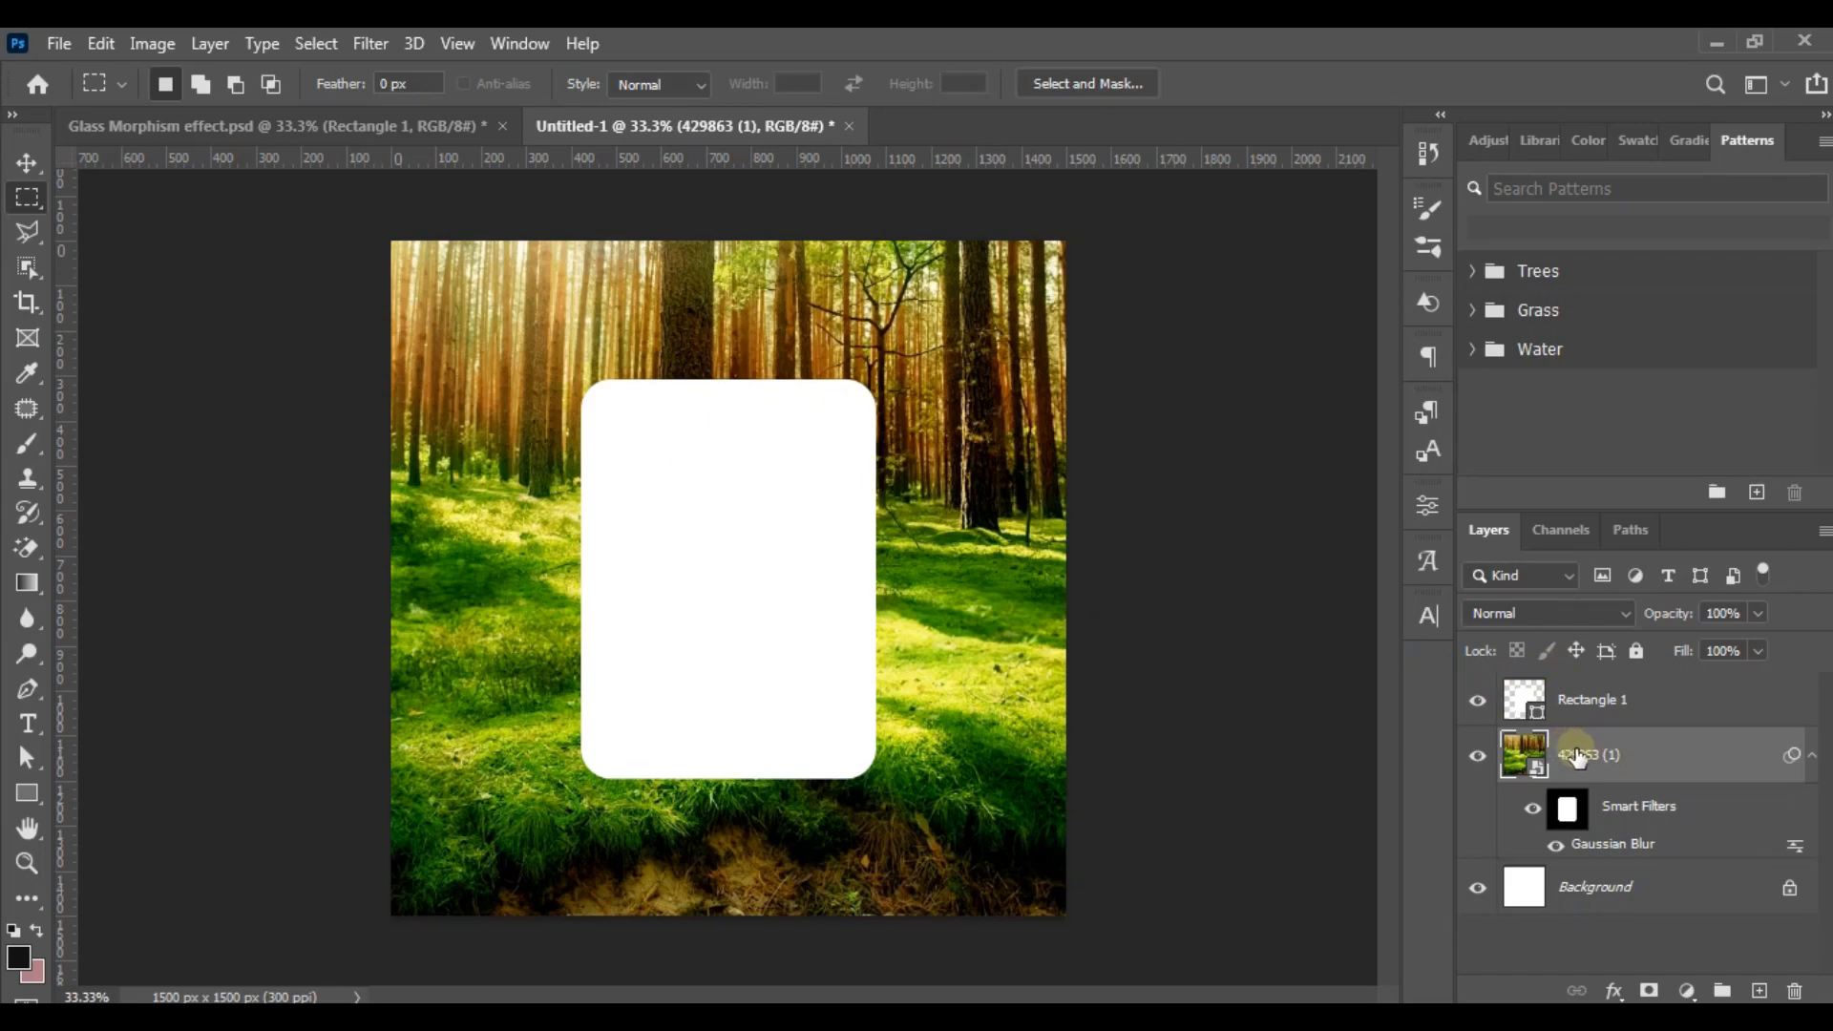
- Set the Rectangle 1 layer's fill opacity to 0% in its blending options
{"action": "left_click", "coordinate": [1632, 711]}
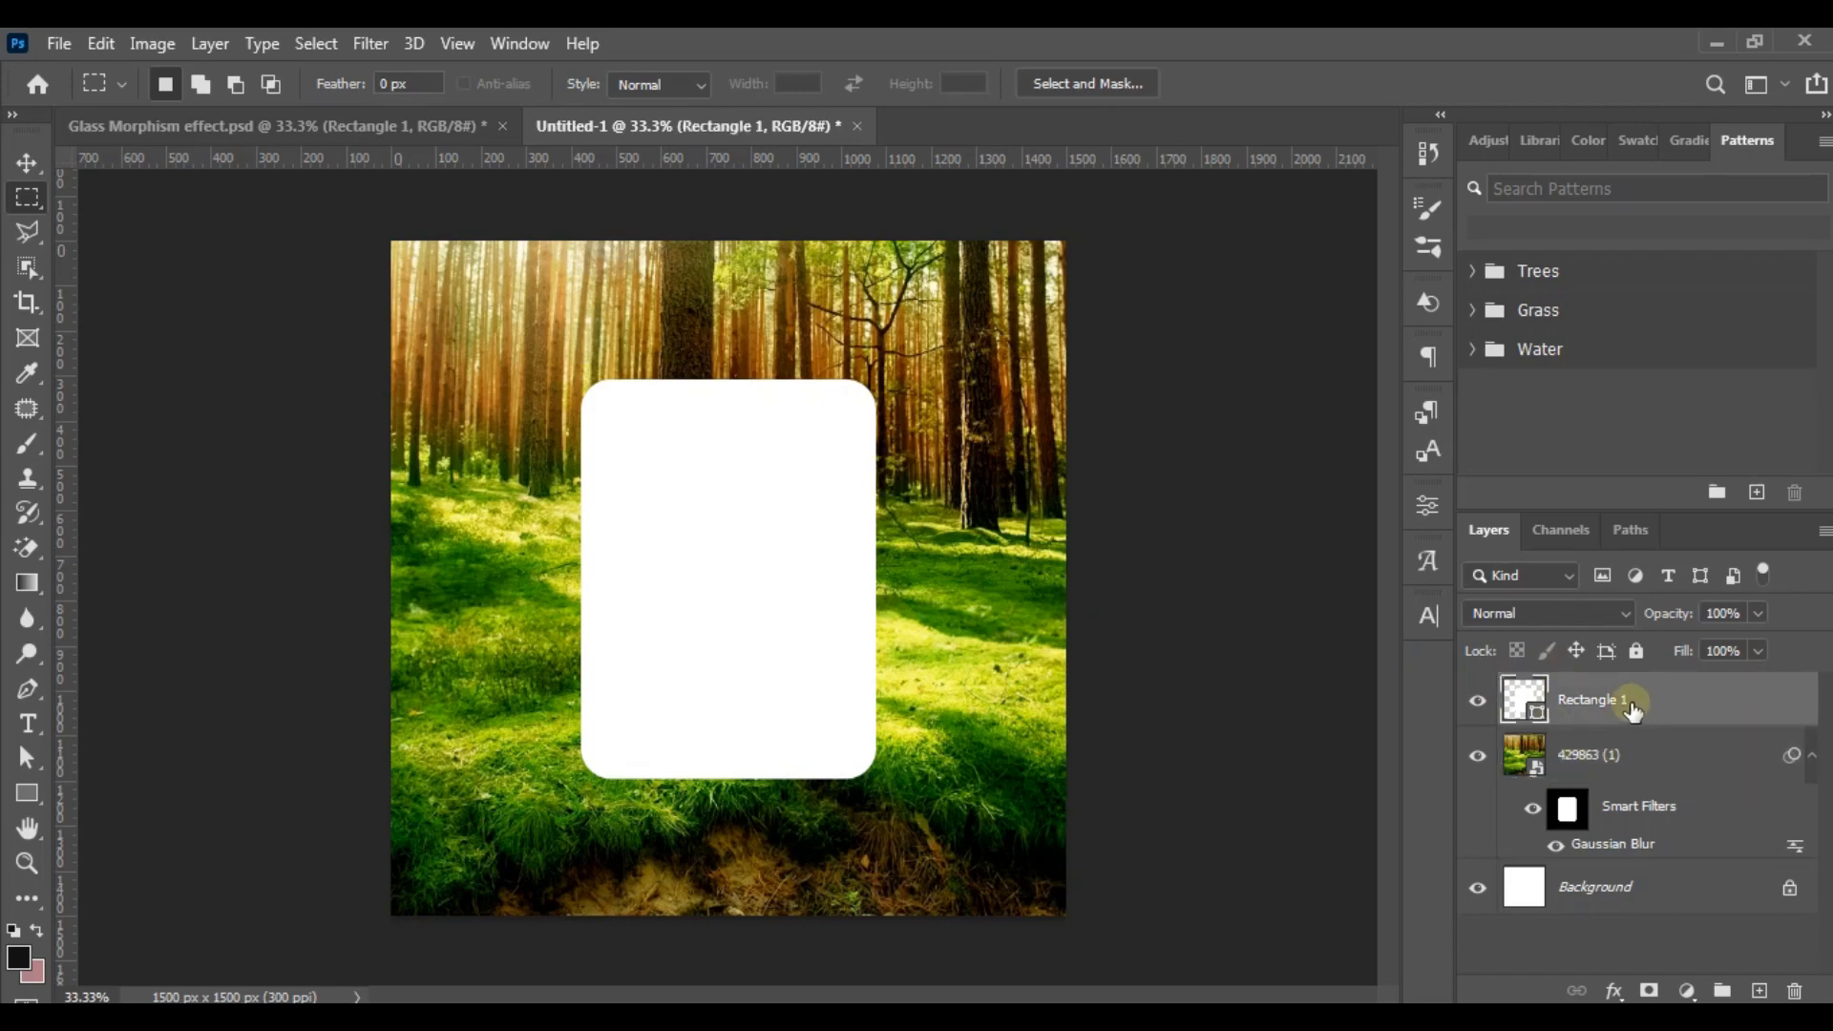
{"action": "right_click", "coordinate": [1615, 699]}
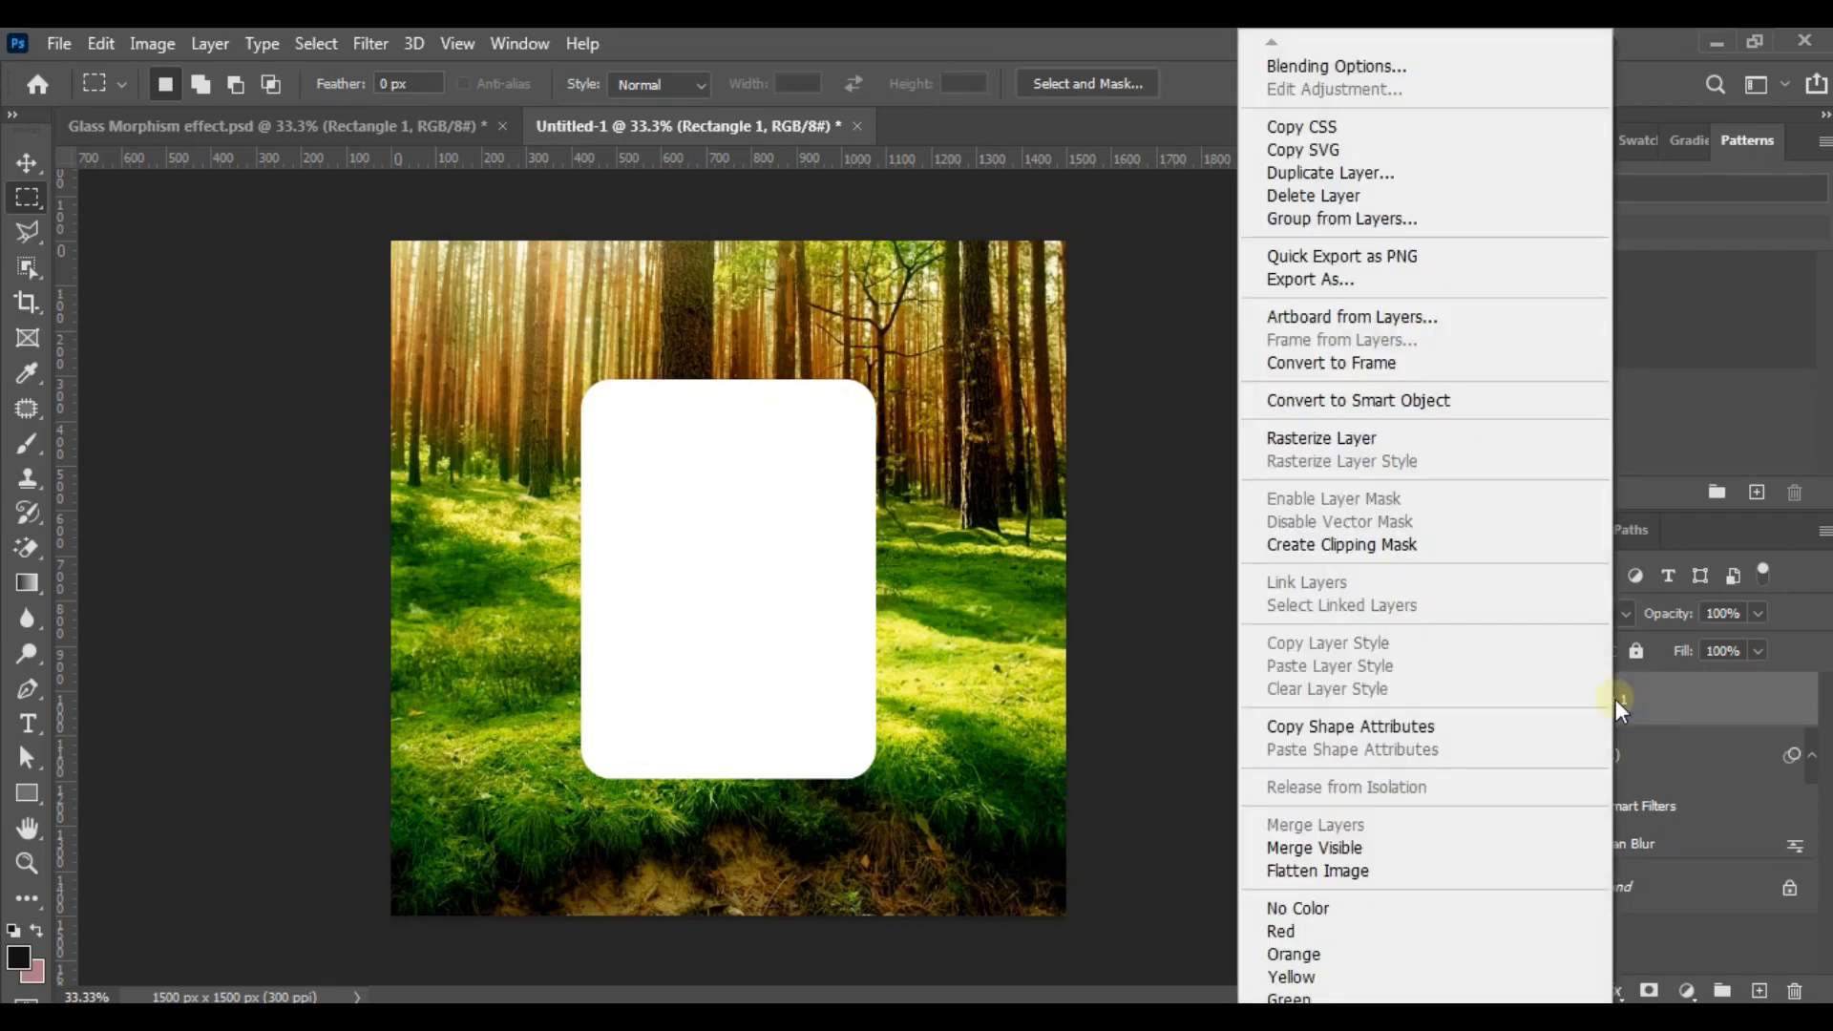
{"action": "left_click", "coordinate": [1389, 66]}
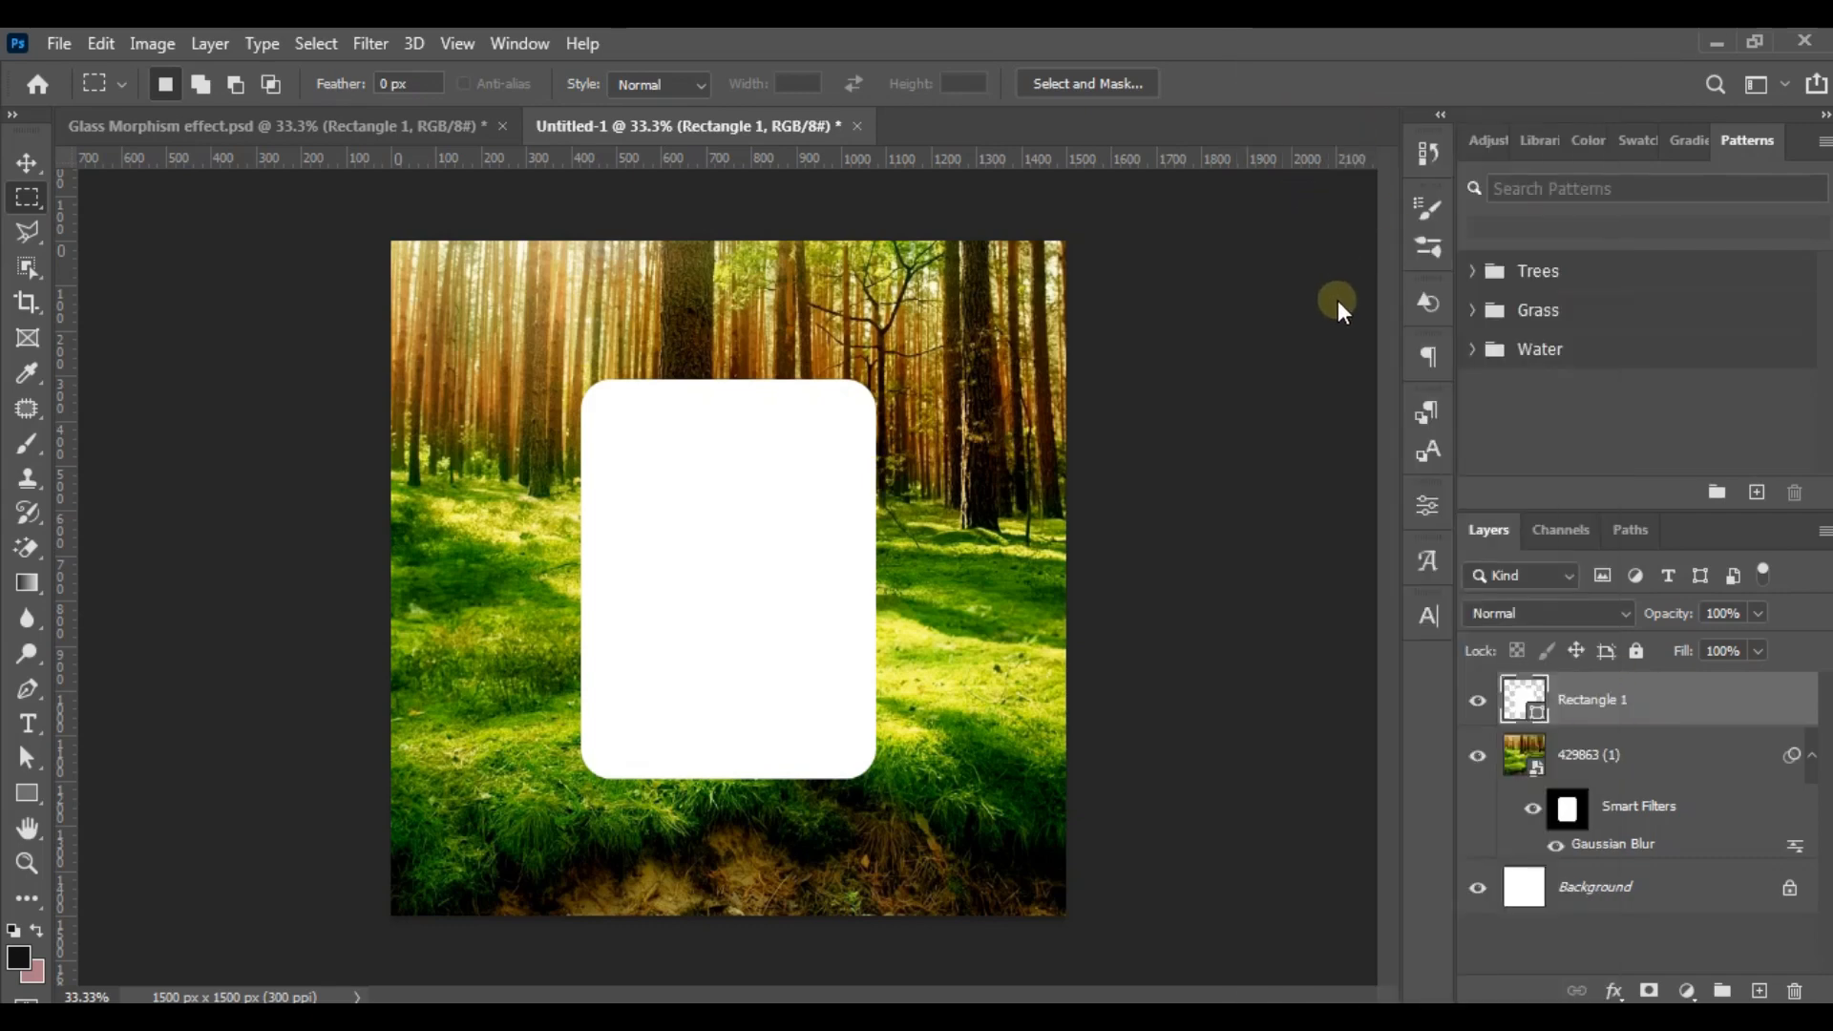
{"action": "left_click_drag", "start_coordinate": [1097, 73], "coordinate": [1320, 48]}
{"action": "left_click_drag", "start_coordinate": [1556, 260], "coordinate": [1420, 269]}
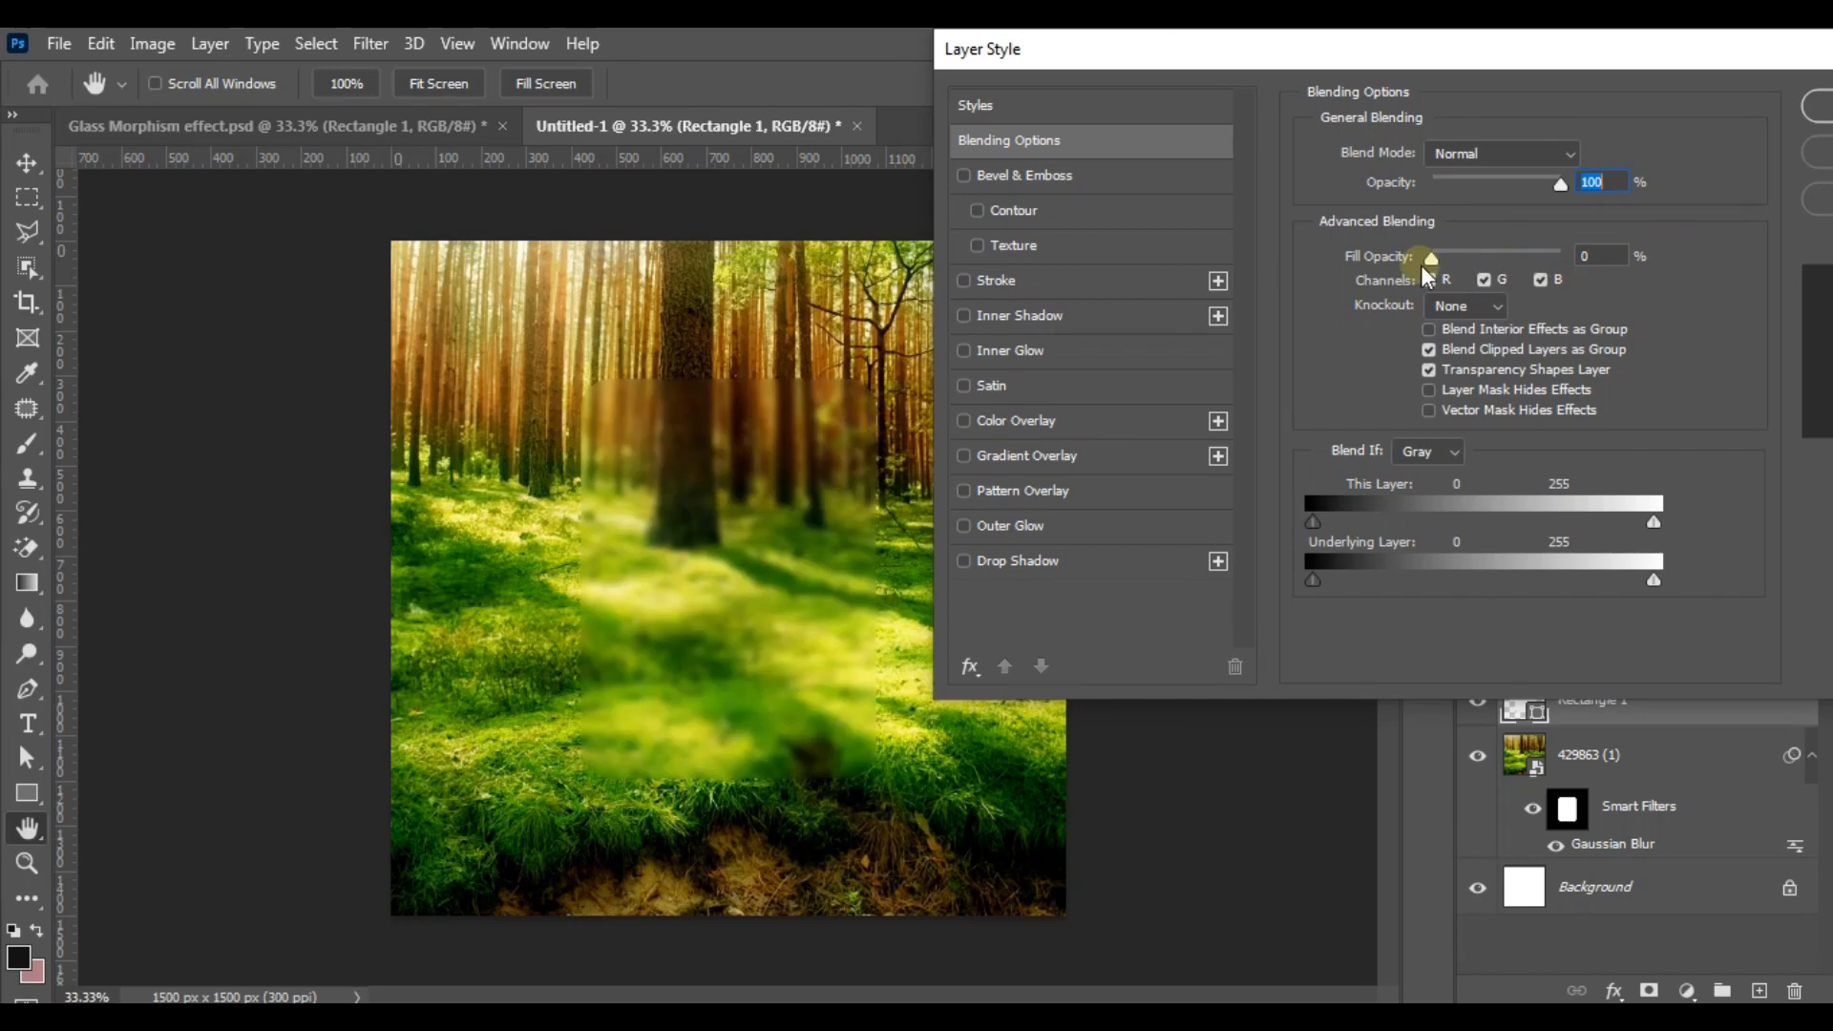
{"action": "left_click_drag", "start_coordinate": [1421, 265], "coordinate": [1420, 265]}
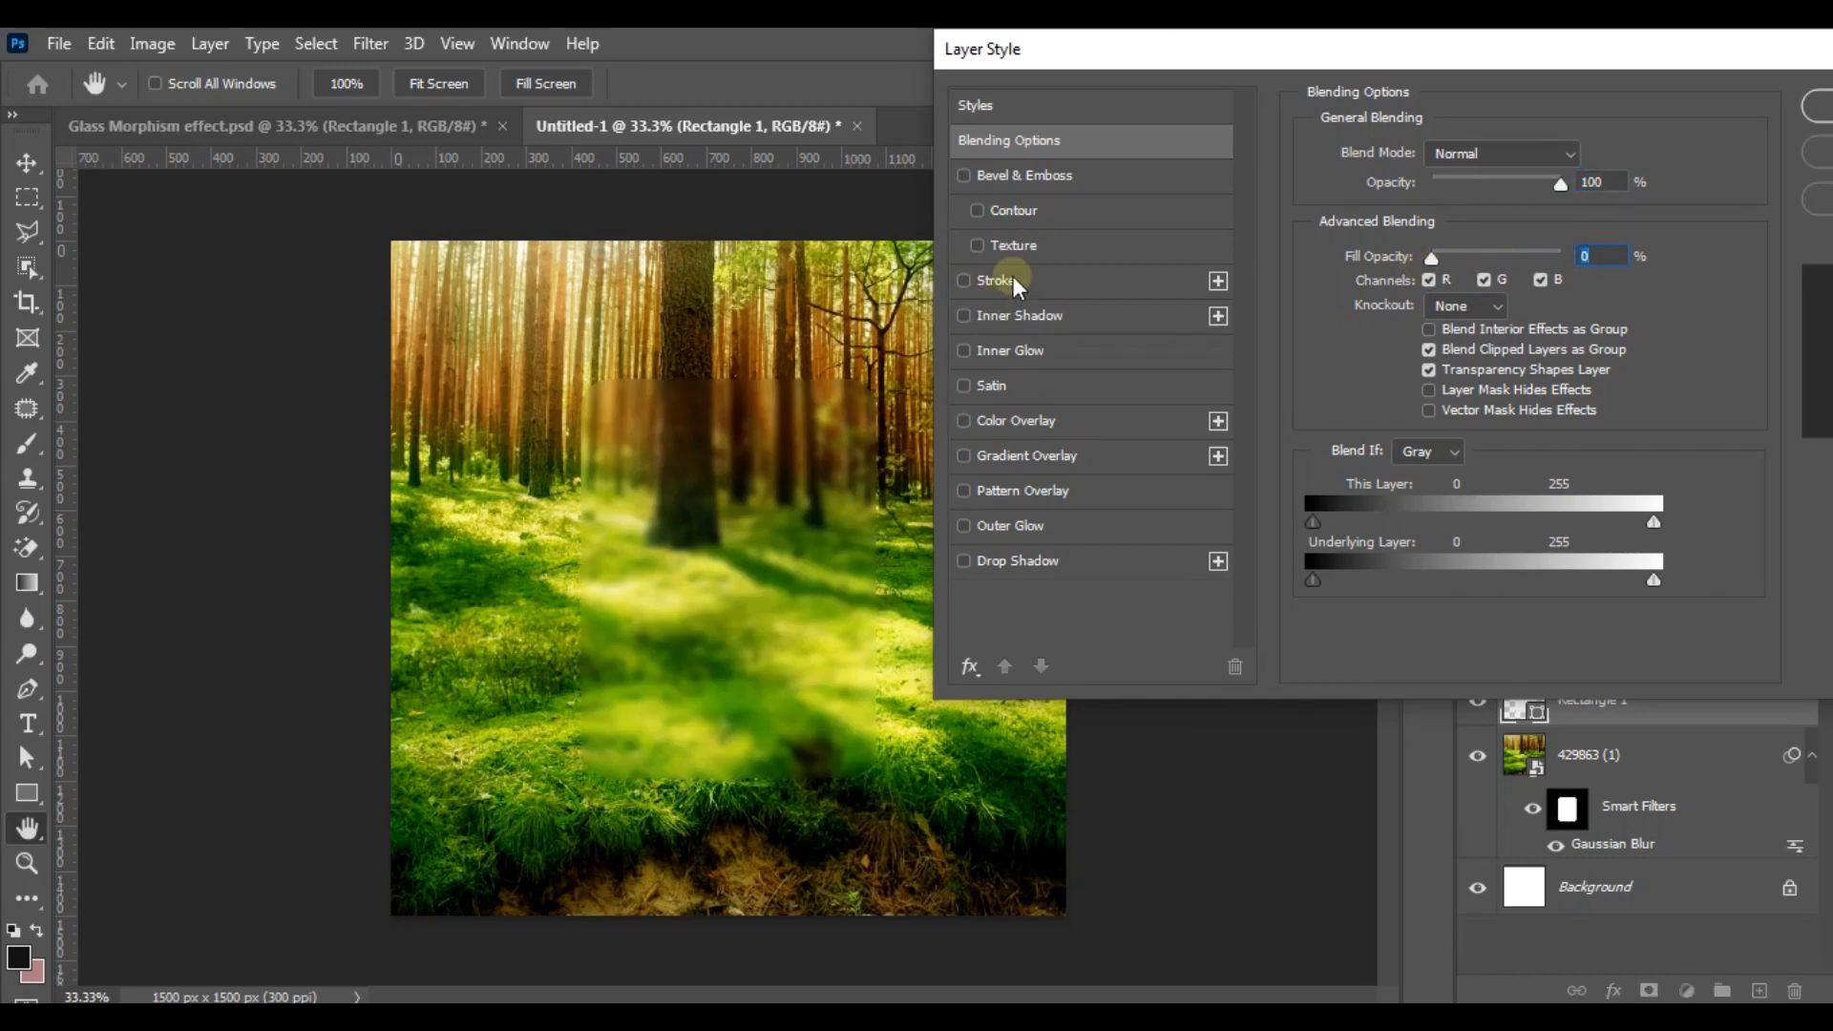
- Add a 3 px inside stroke with a gradient fill to the rectangle and set its opacity to 99%
{"action": "left_click", "coordinate": [1016, 277]}
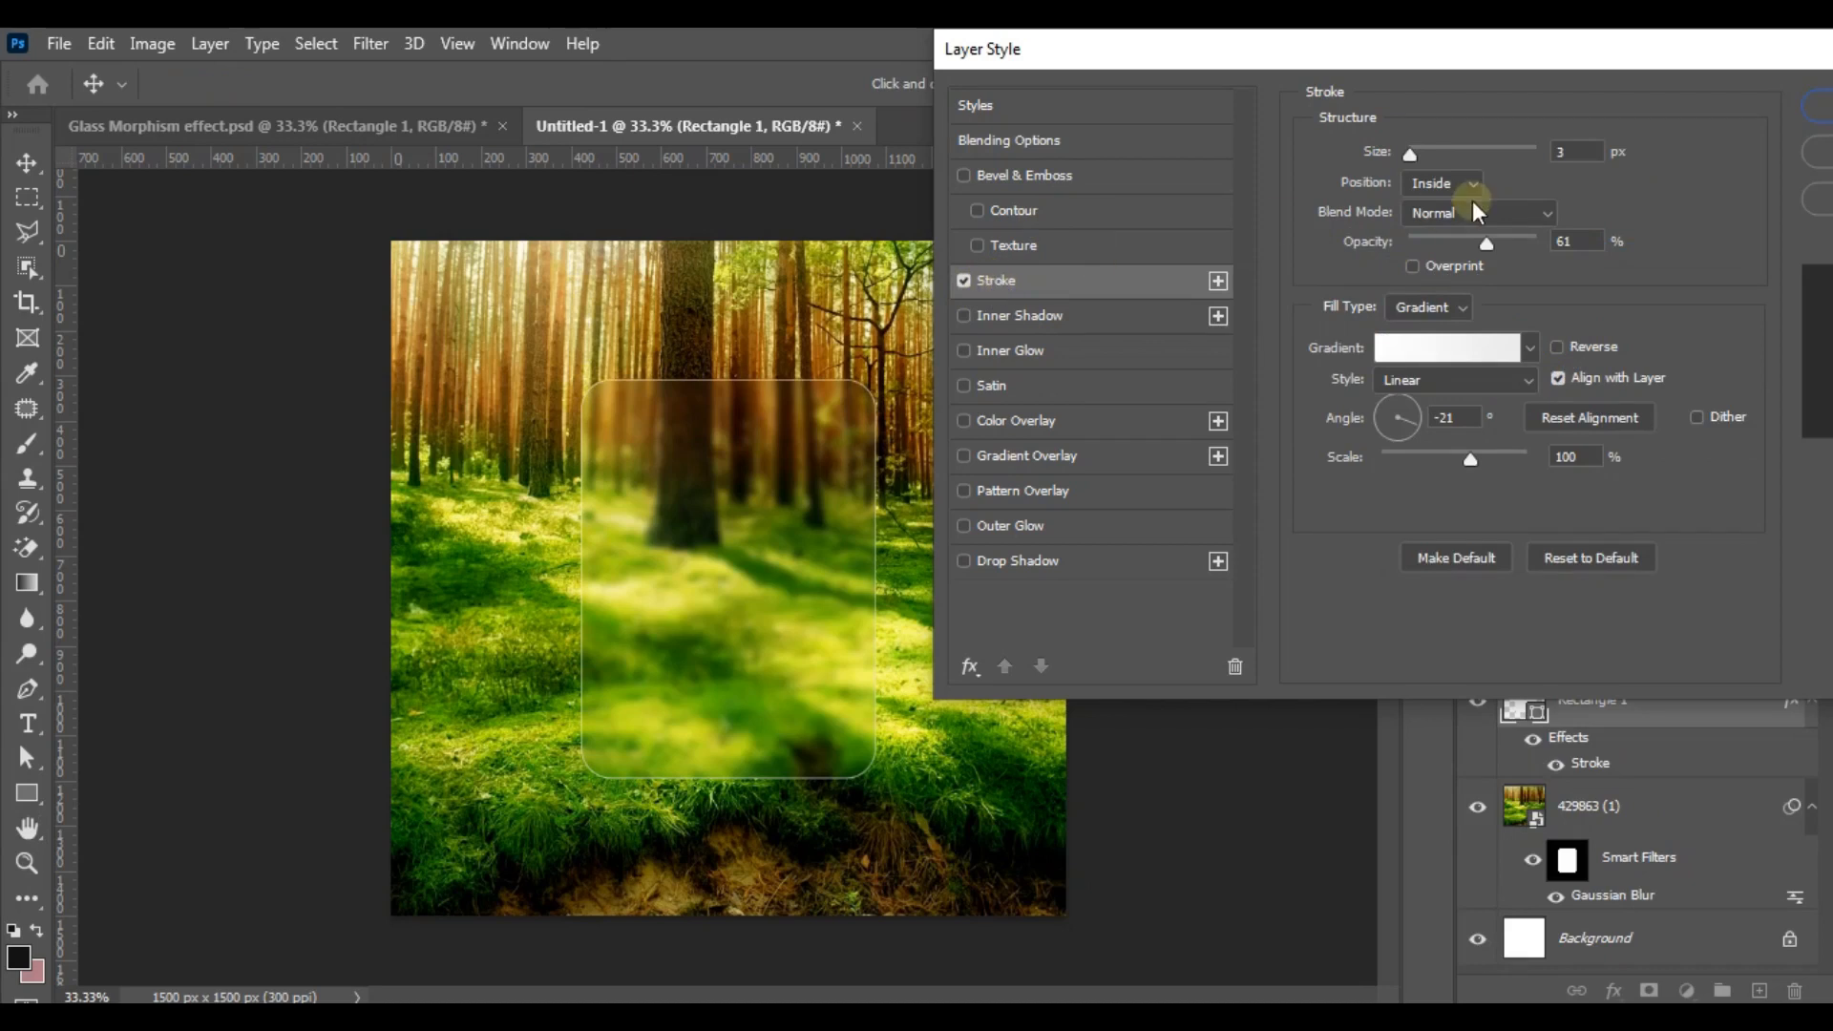
{"action": "left_click_drag", "start_coordinate": [1536, 237], "coordinate": [1526, 237]}
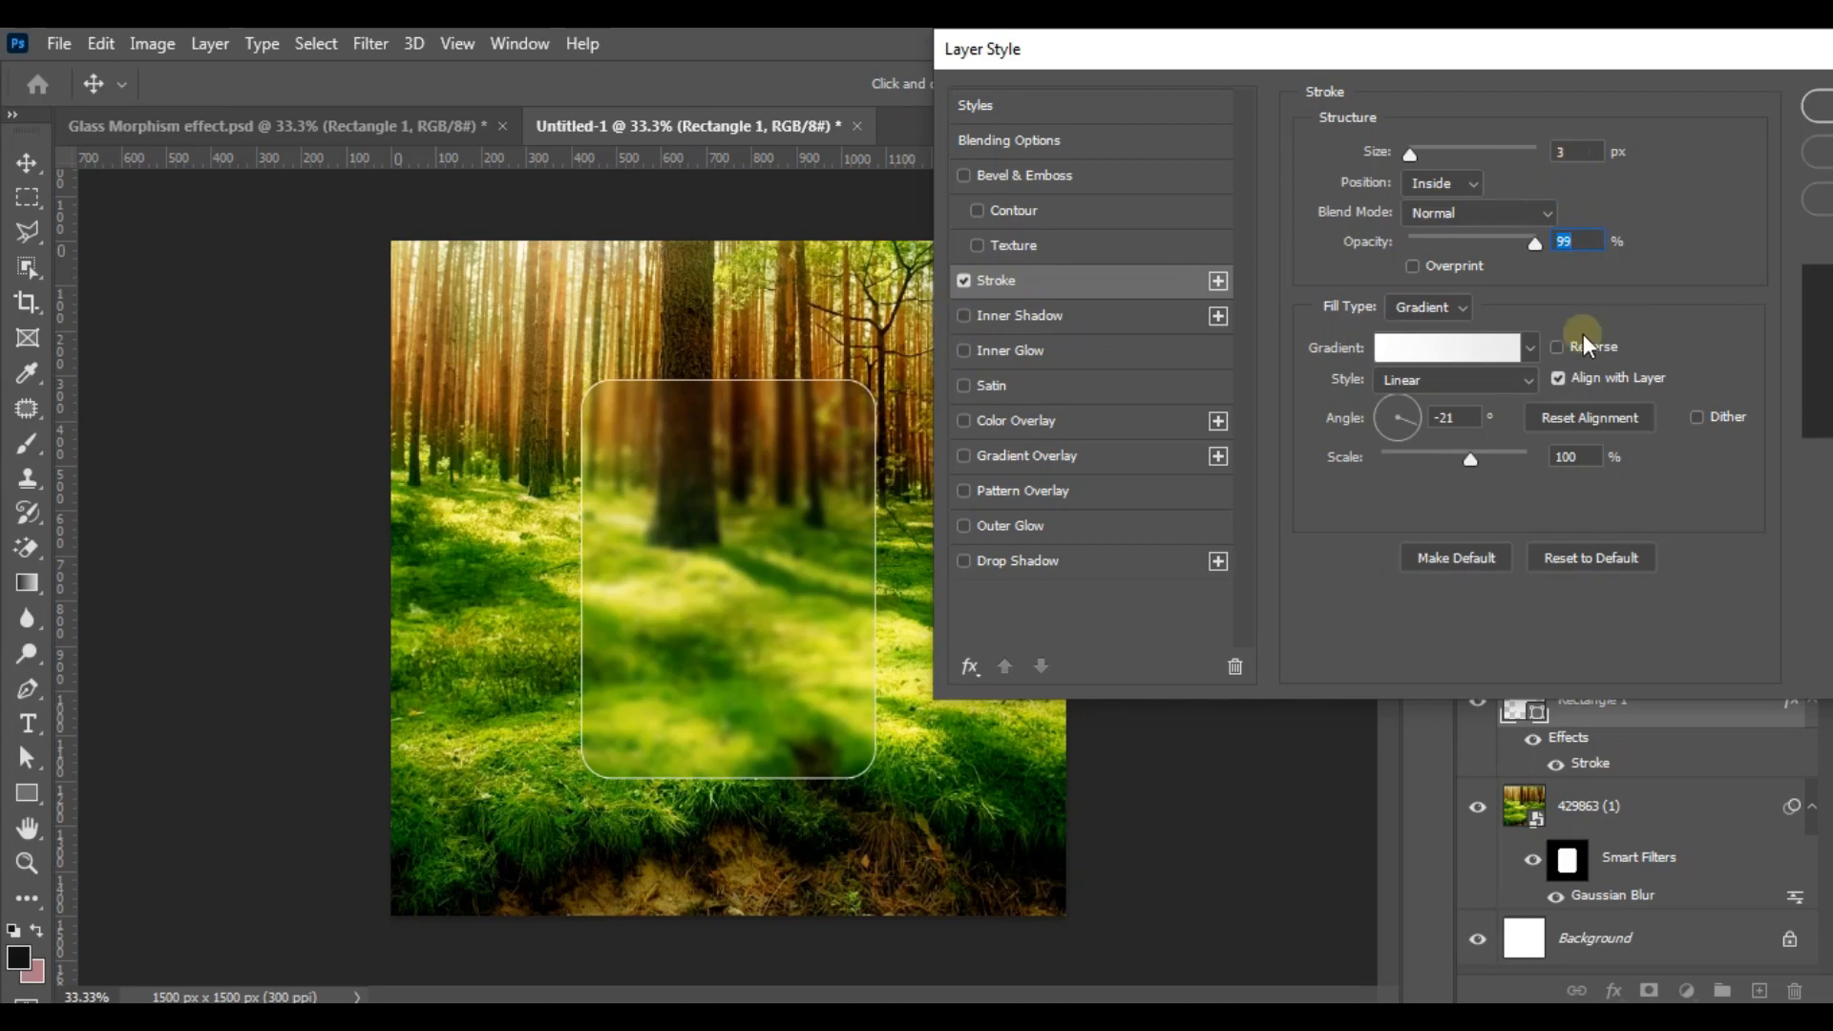
- Set the starting color stop of the stroke's gradient to e6e6e6 and accept eaeaea for the ending stop
{"action": "left_click", "coordinate": [1470, 351]}
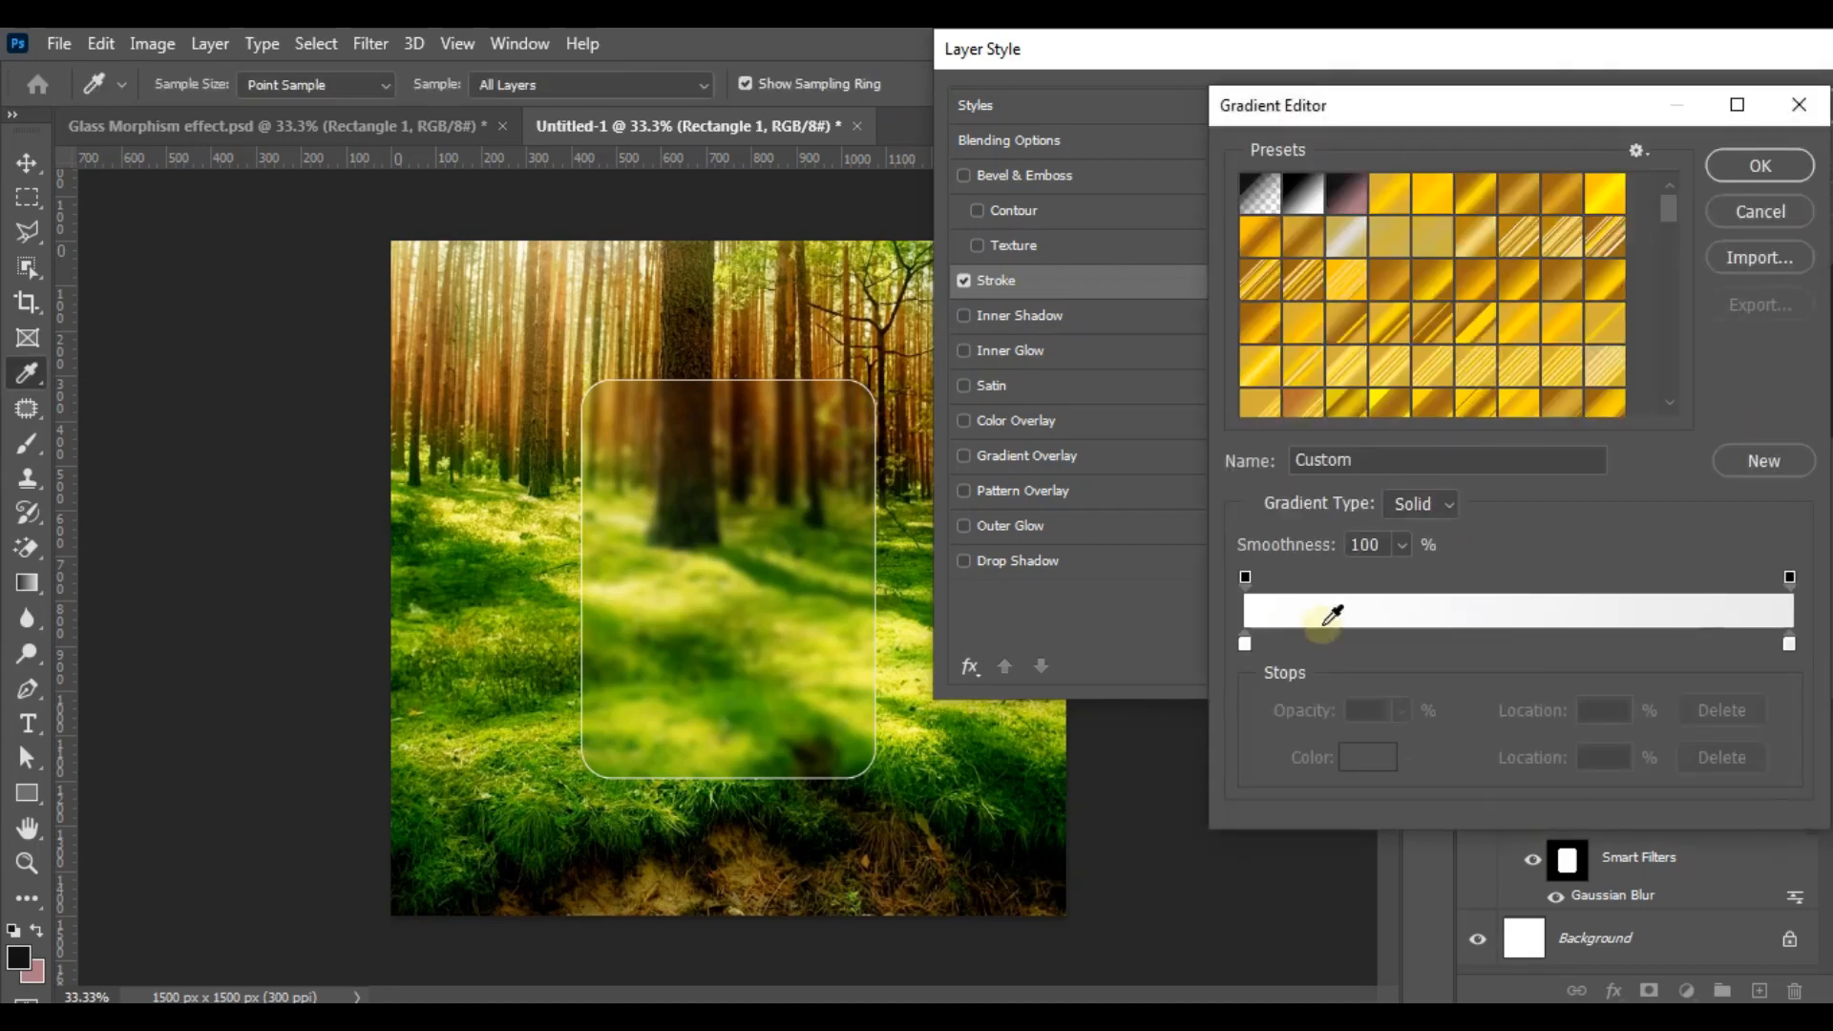
{"action": "left_click", "coordinate": [1245, 644]}
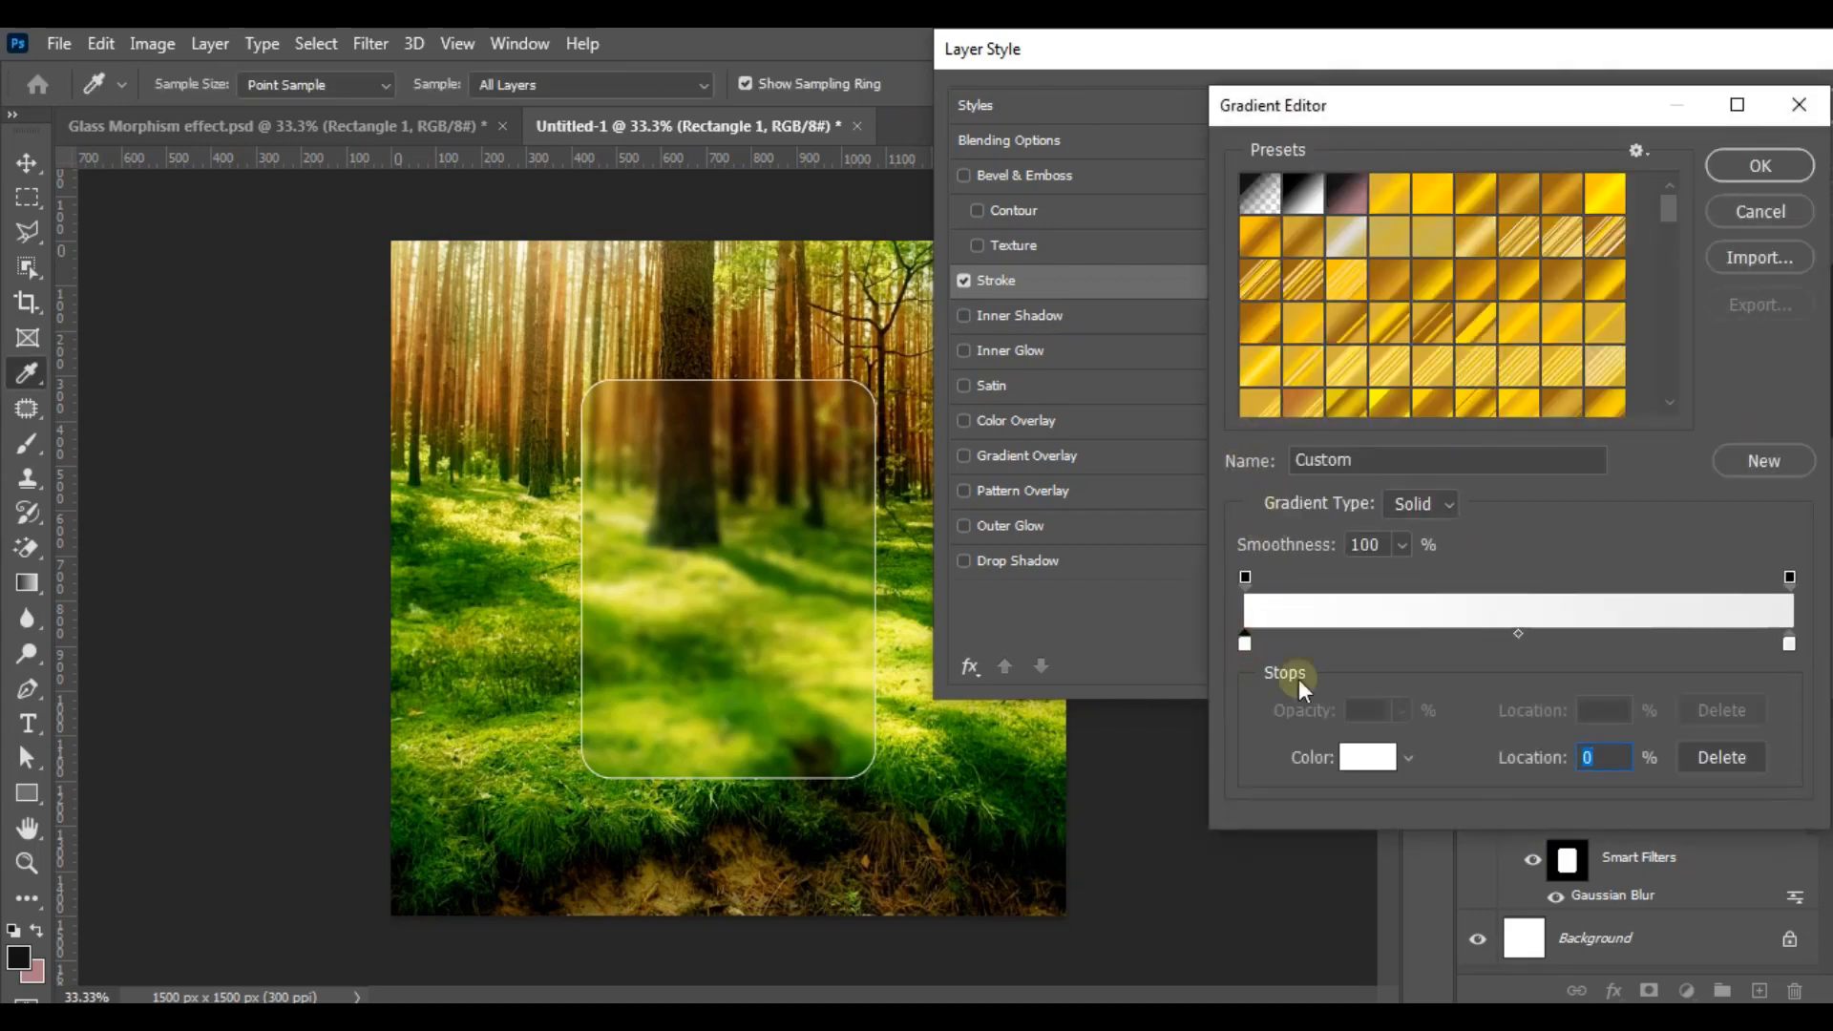
{"action": "left_click", "coordinate": [1357, 757]}
{"action": "left_click_drag", "start_coordinate": [1170, 473], "coordinate": [1128, 462]}
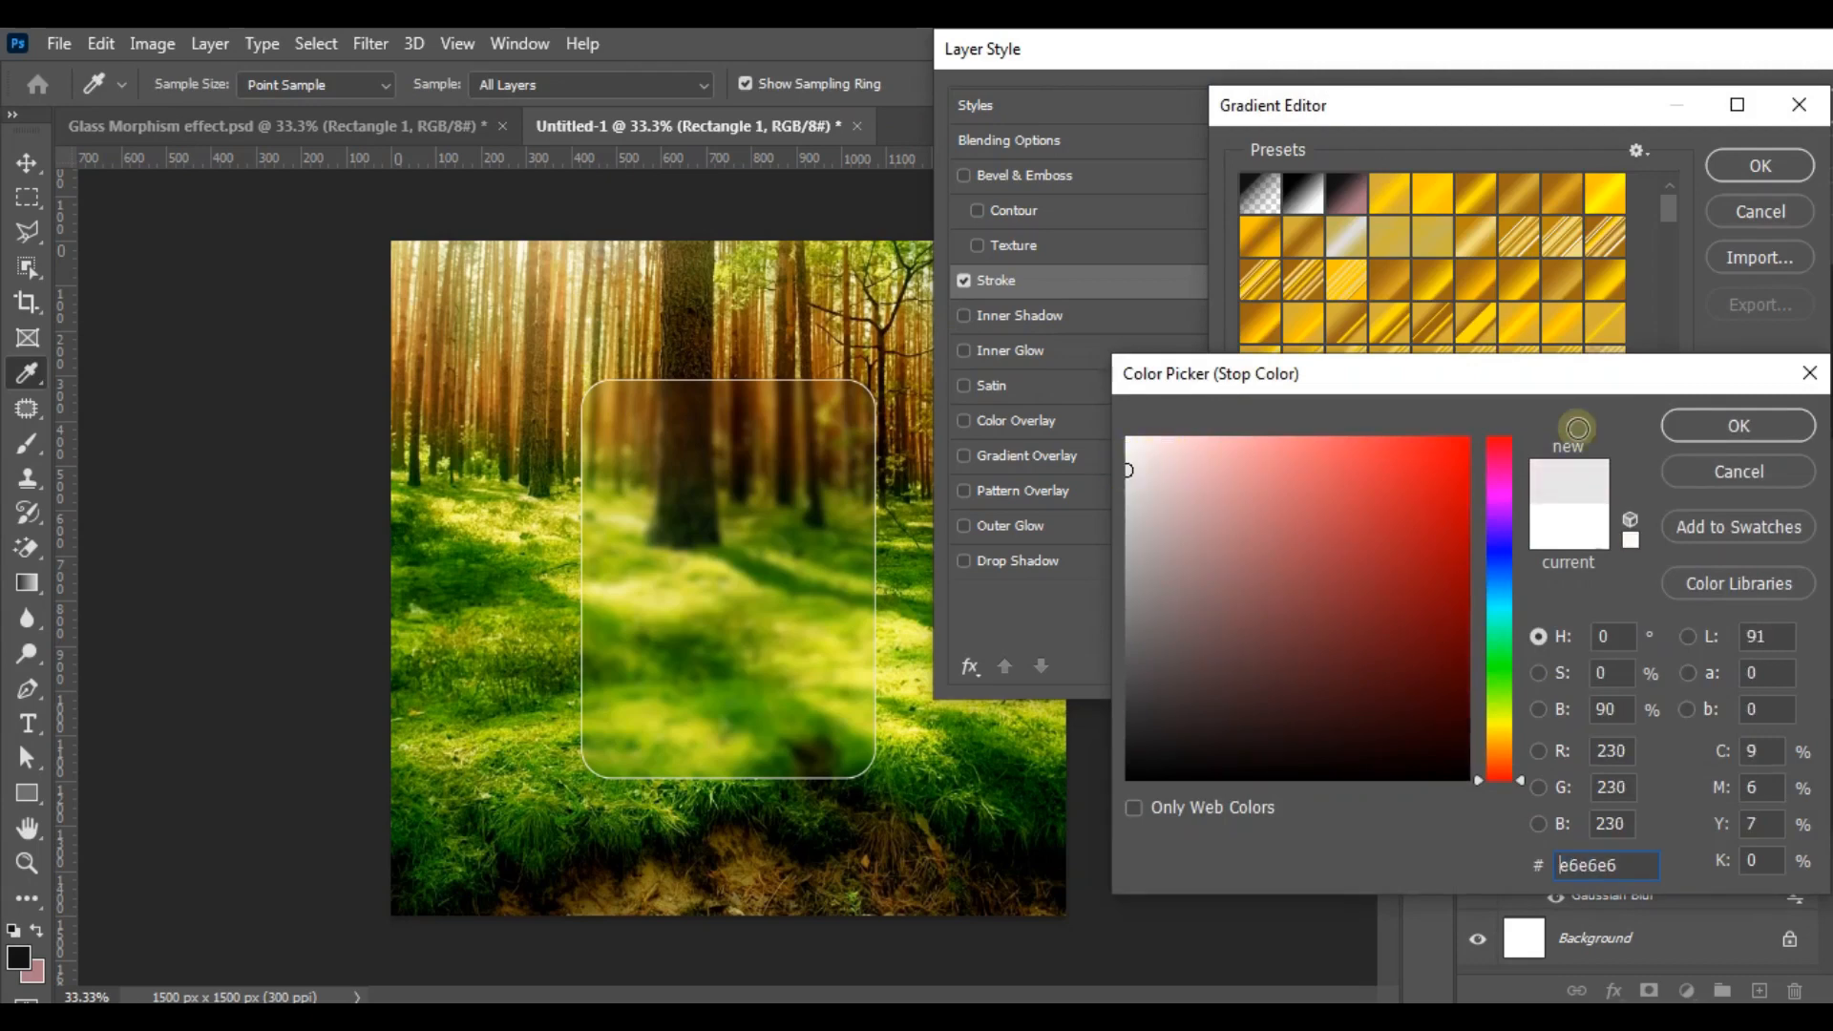
{"action": "left_click", "coordinate": [1693, 426]}
{"action": "double_click", "coordinate": [1788, 646]}
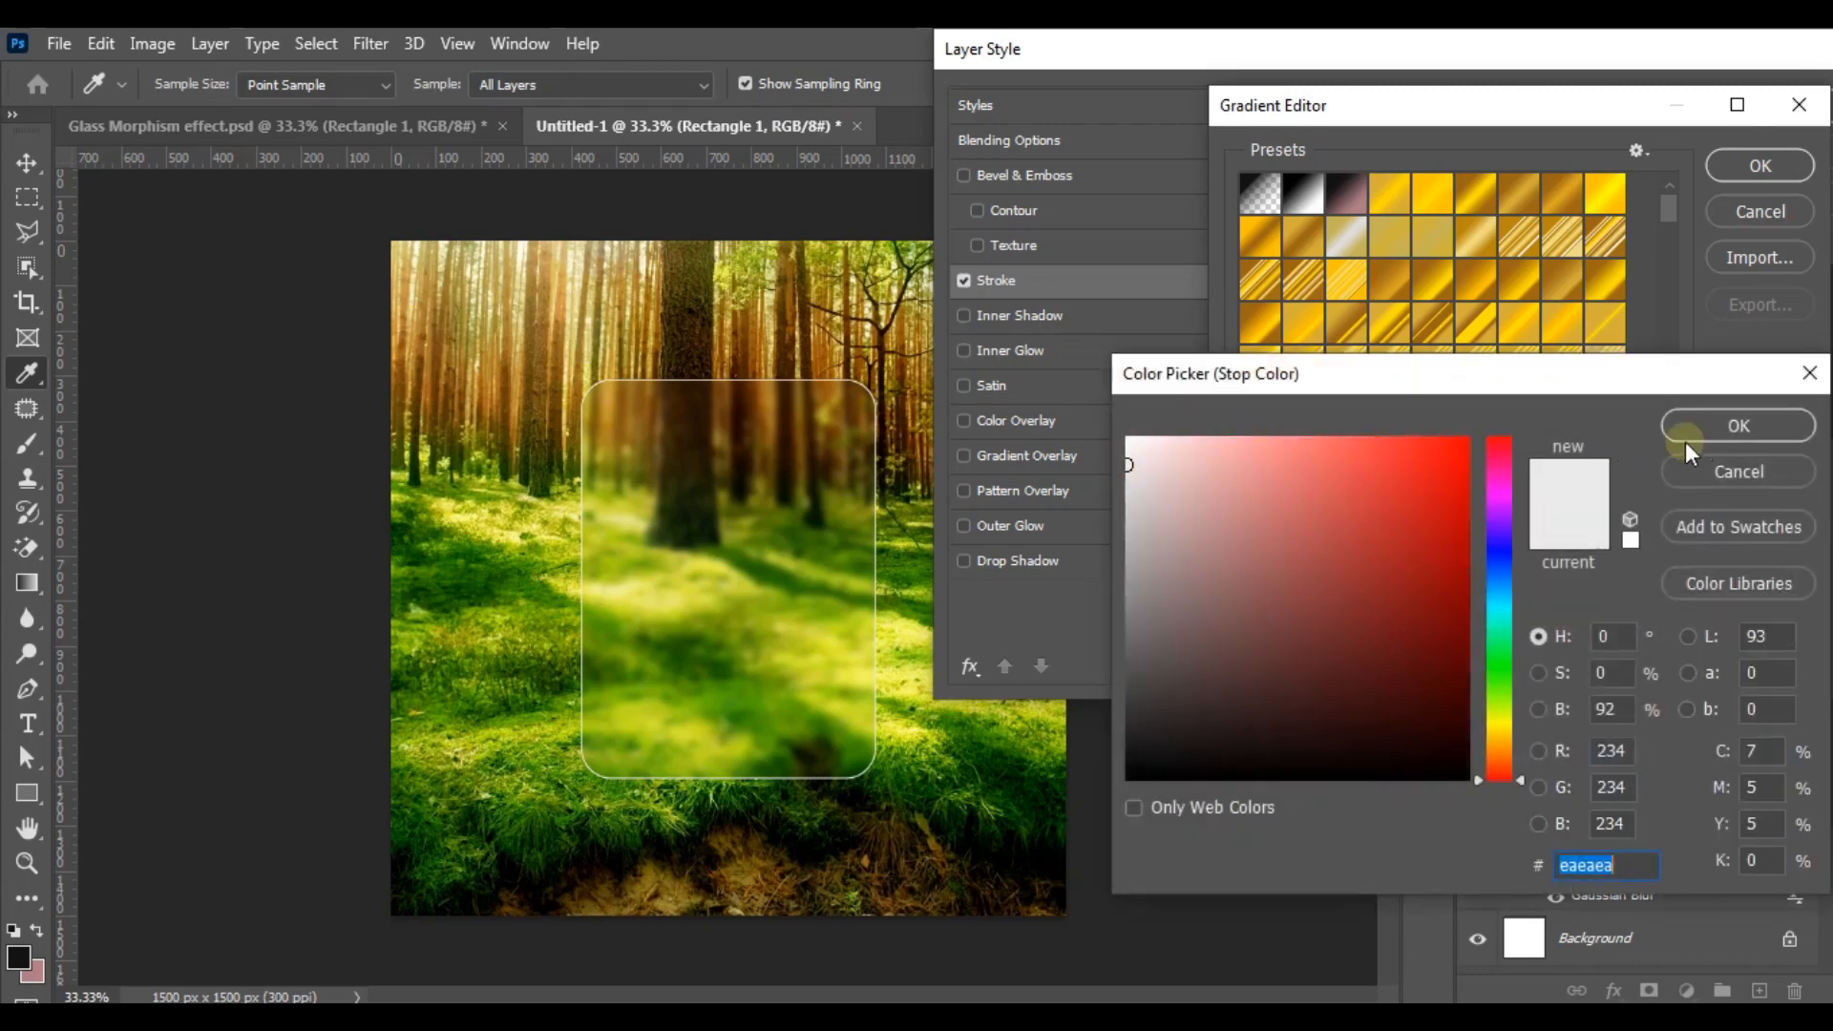
{"action": "left_click", "coordinate": [1692, 434]}
{"action": "left_click", "coordinate": [1735, 174]}
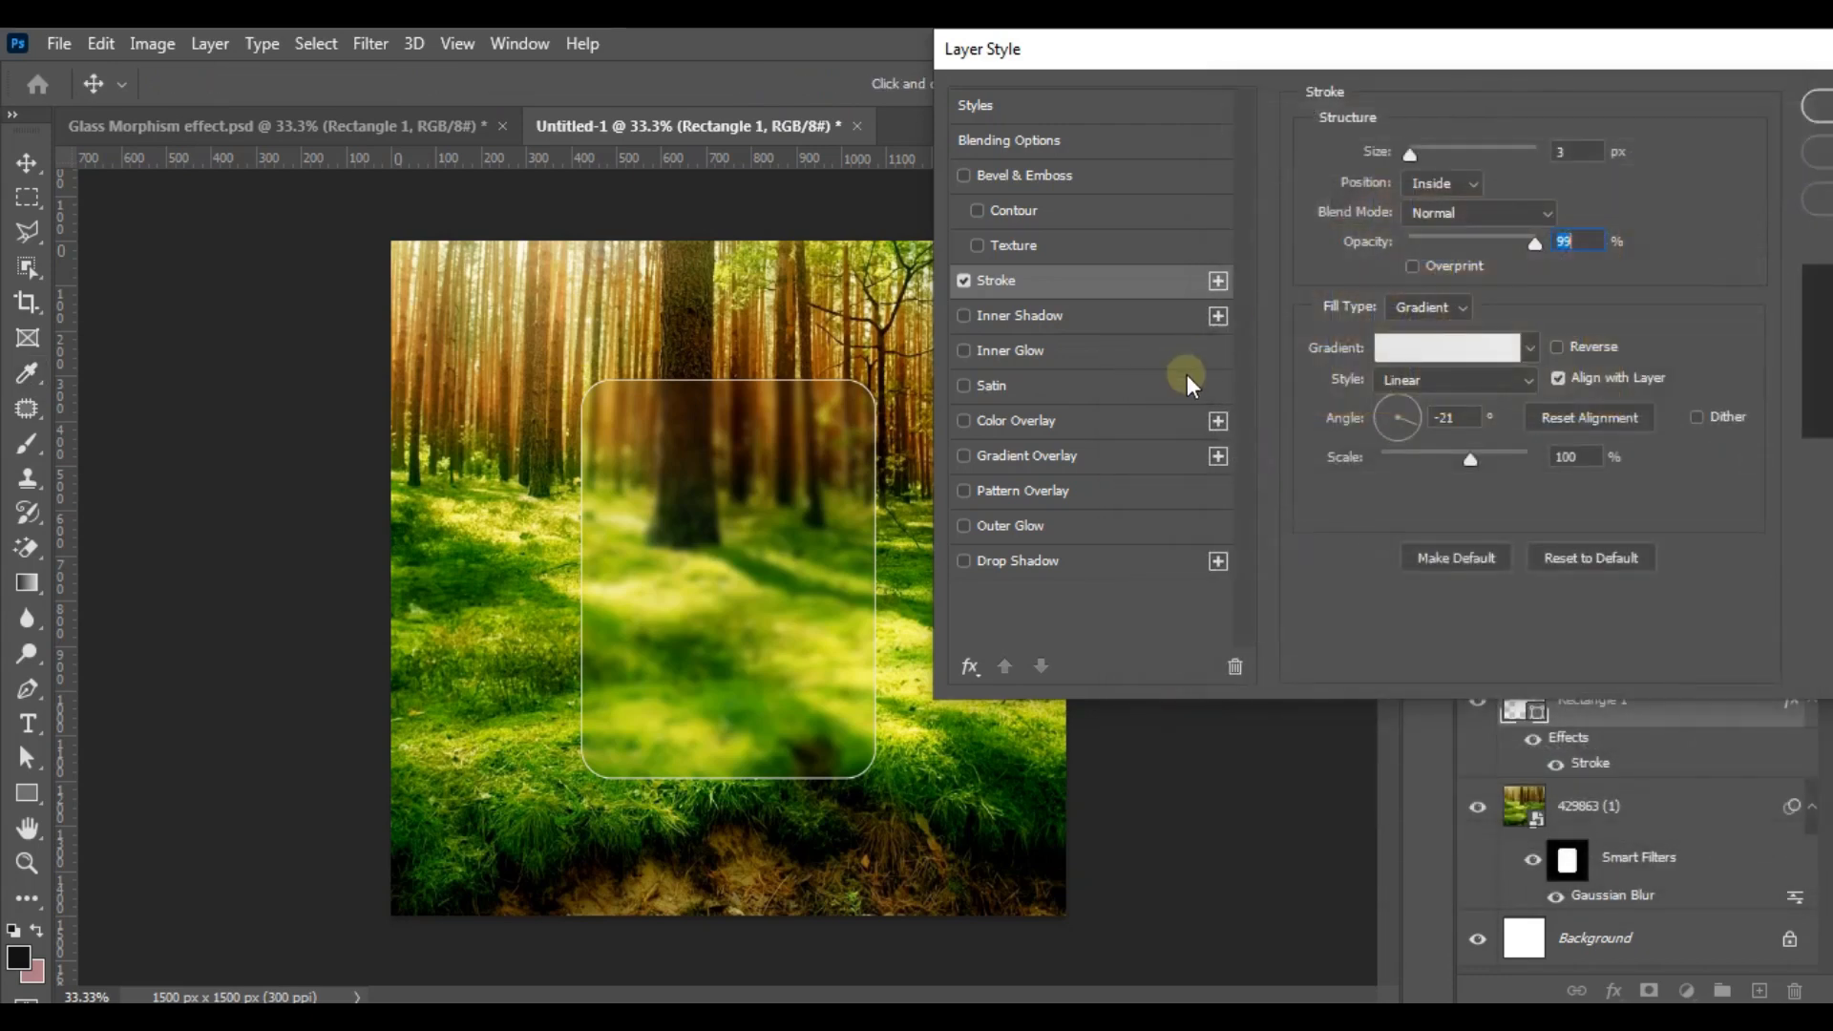
- Add a gradient overlay at 100% opacity and set its gradient's starting opacity stop to 11%
{"action": "left_click", "coordinate": [1073, 460]}
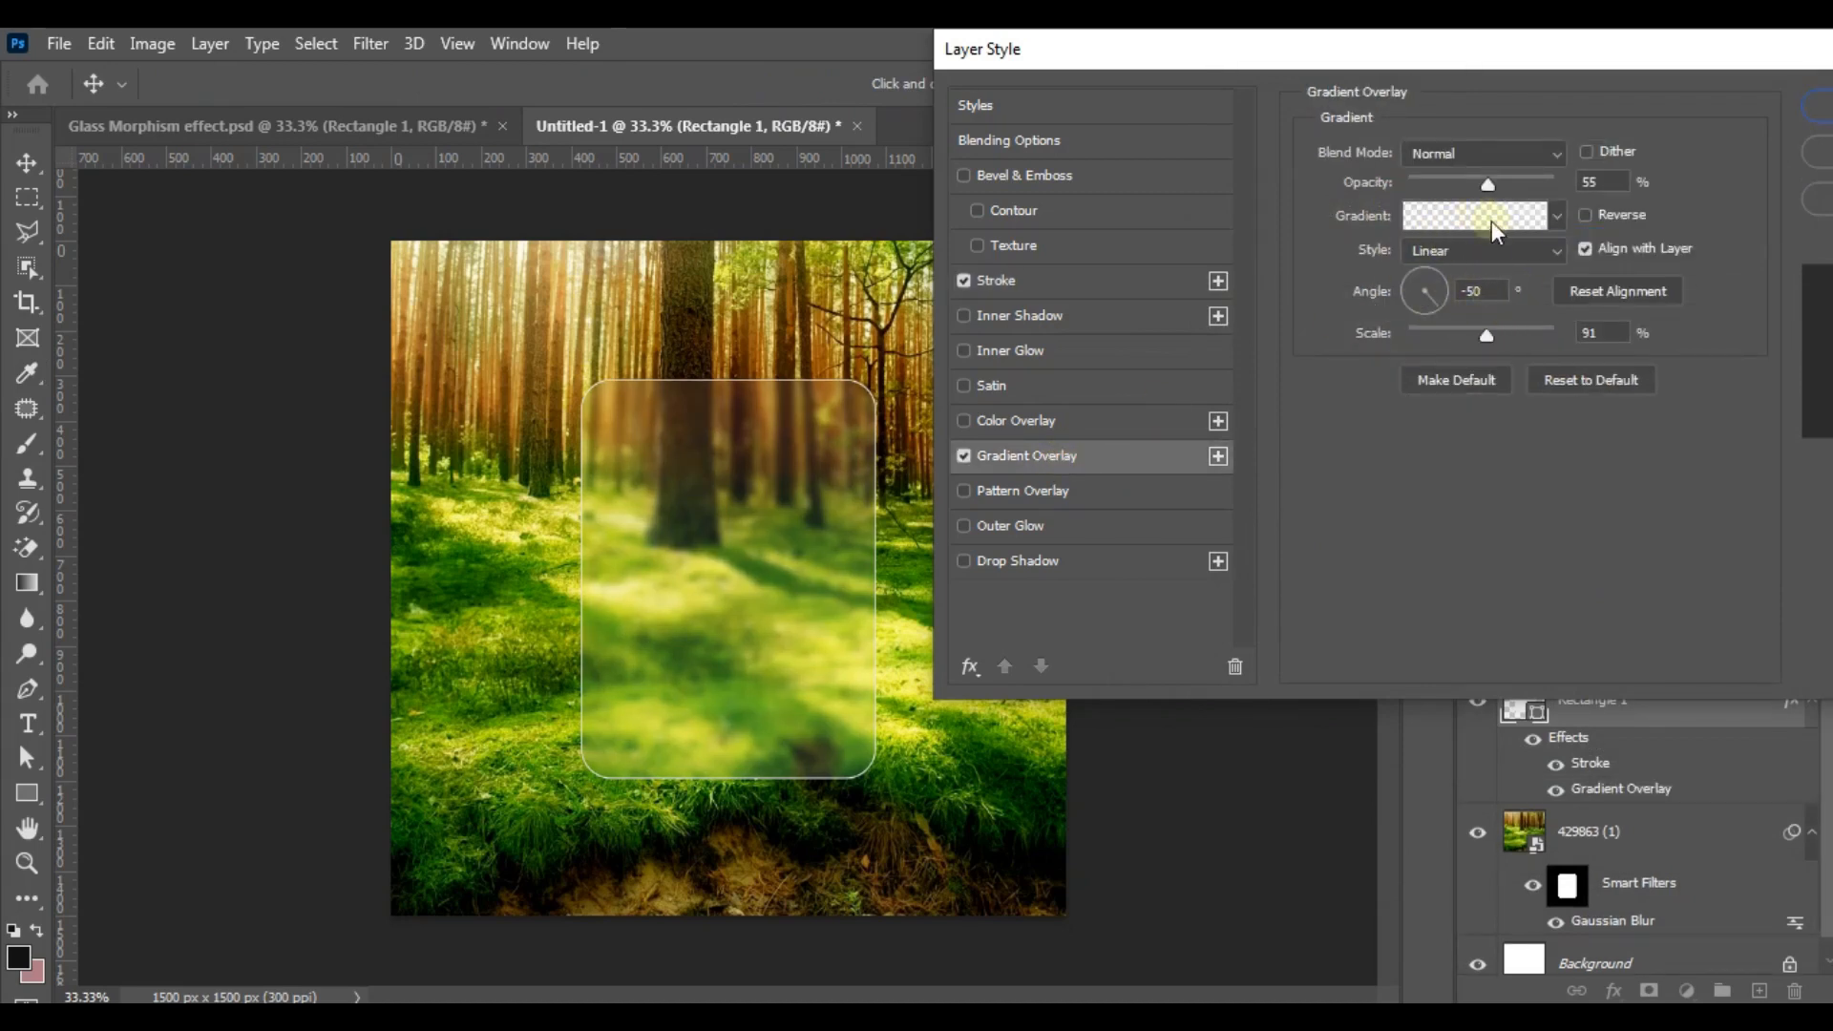
{"action": "left_click_drag", "start_coordinate": [1486, 185], "coordinate": [1553, 180]}
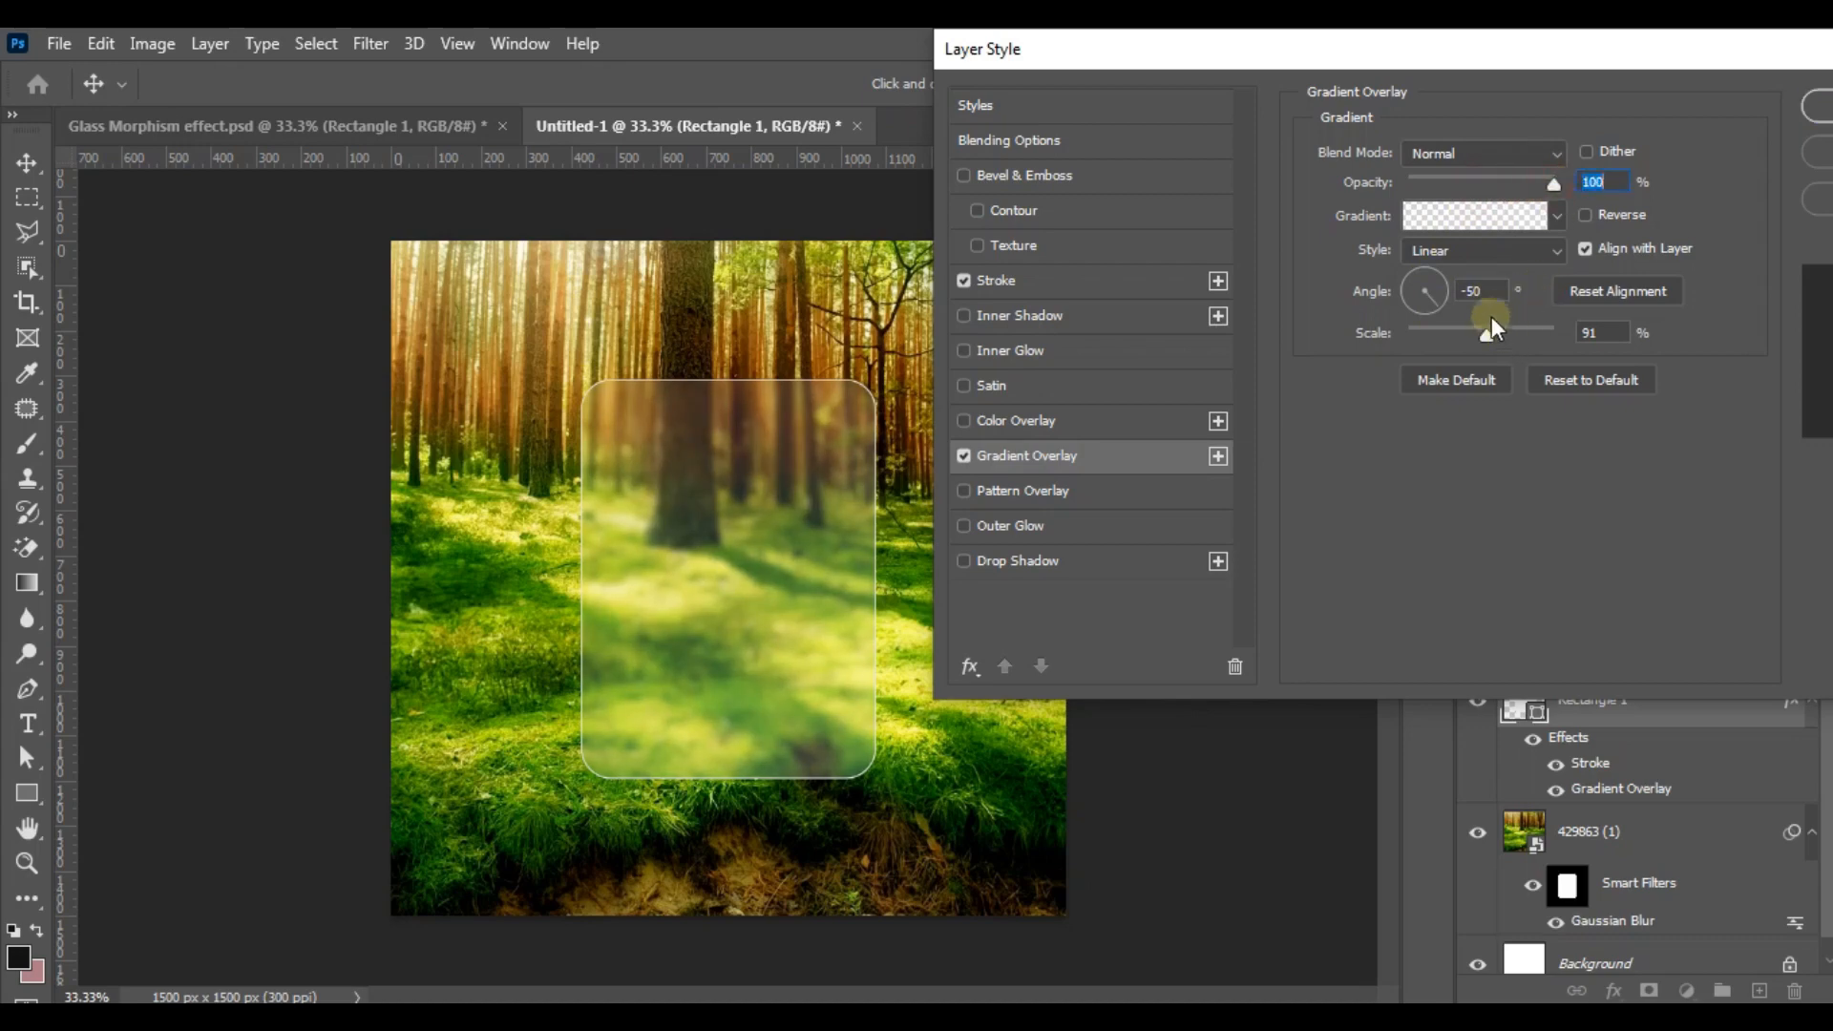
{"action": "left_click", "coordinate": [1475, 217]}
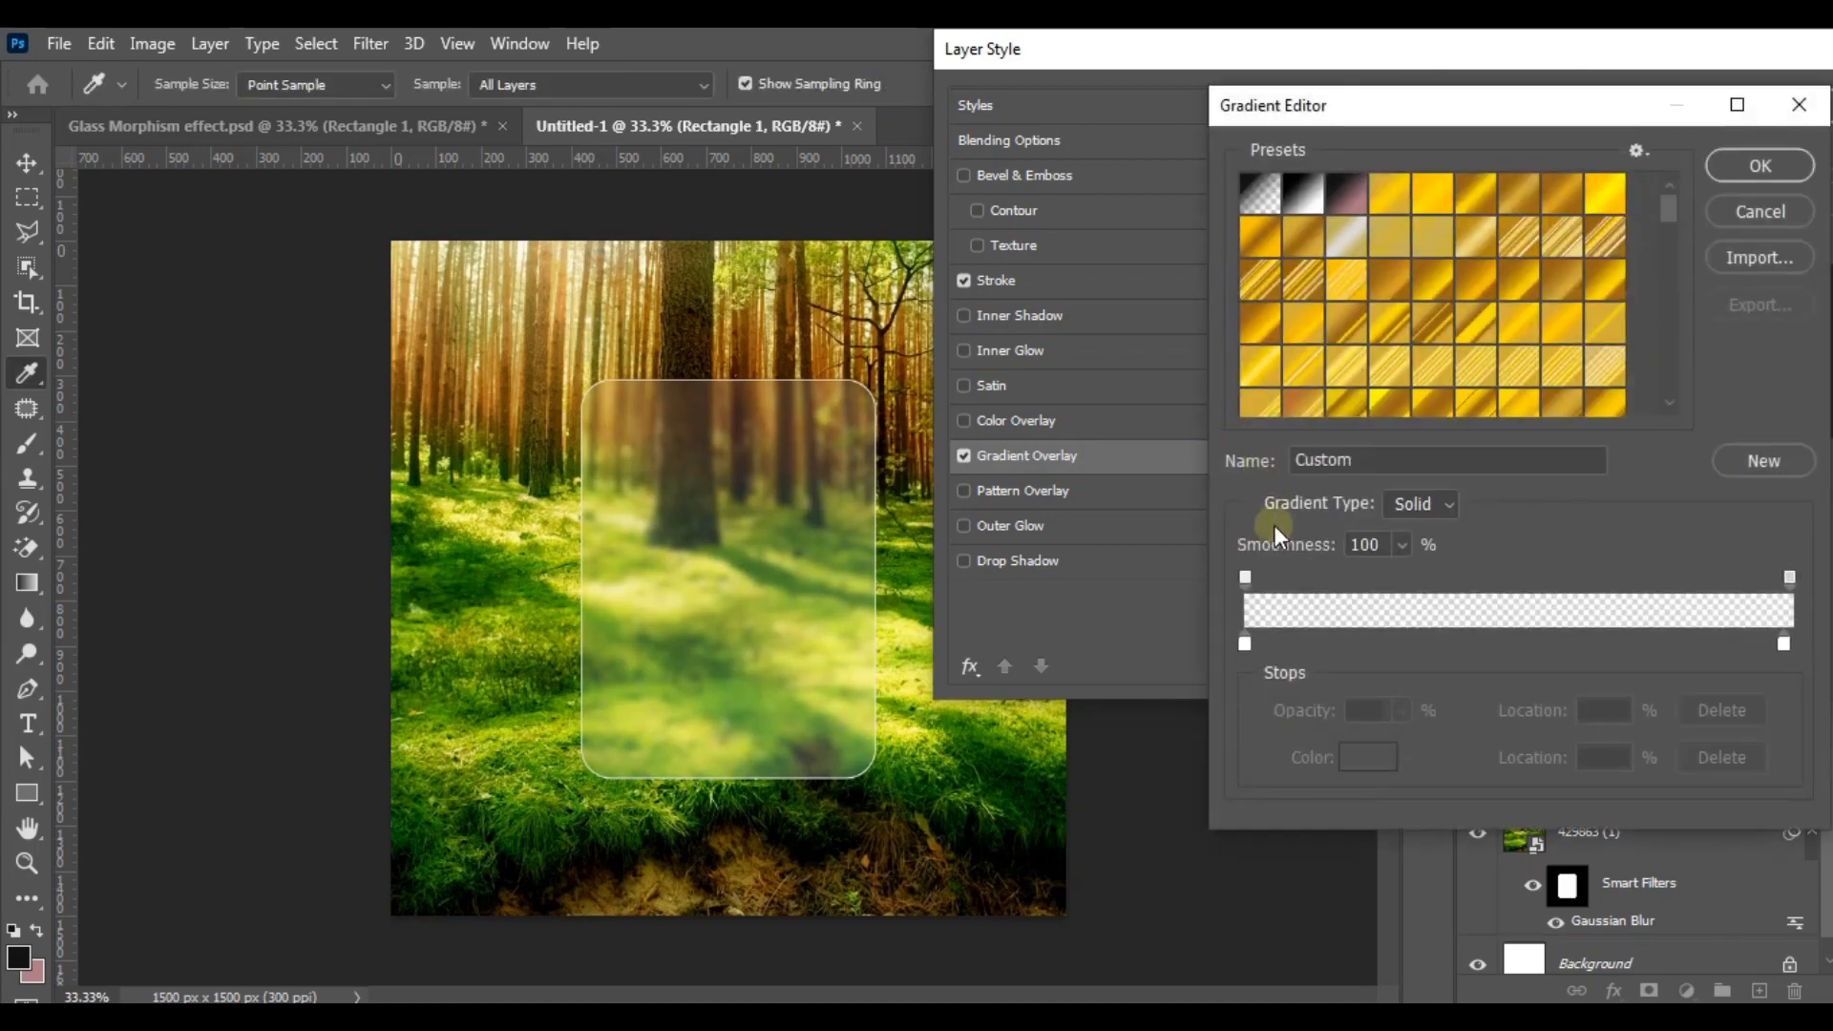
{"action": "left_click", "coordinate": [1246, 576]}
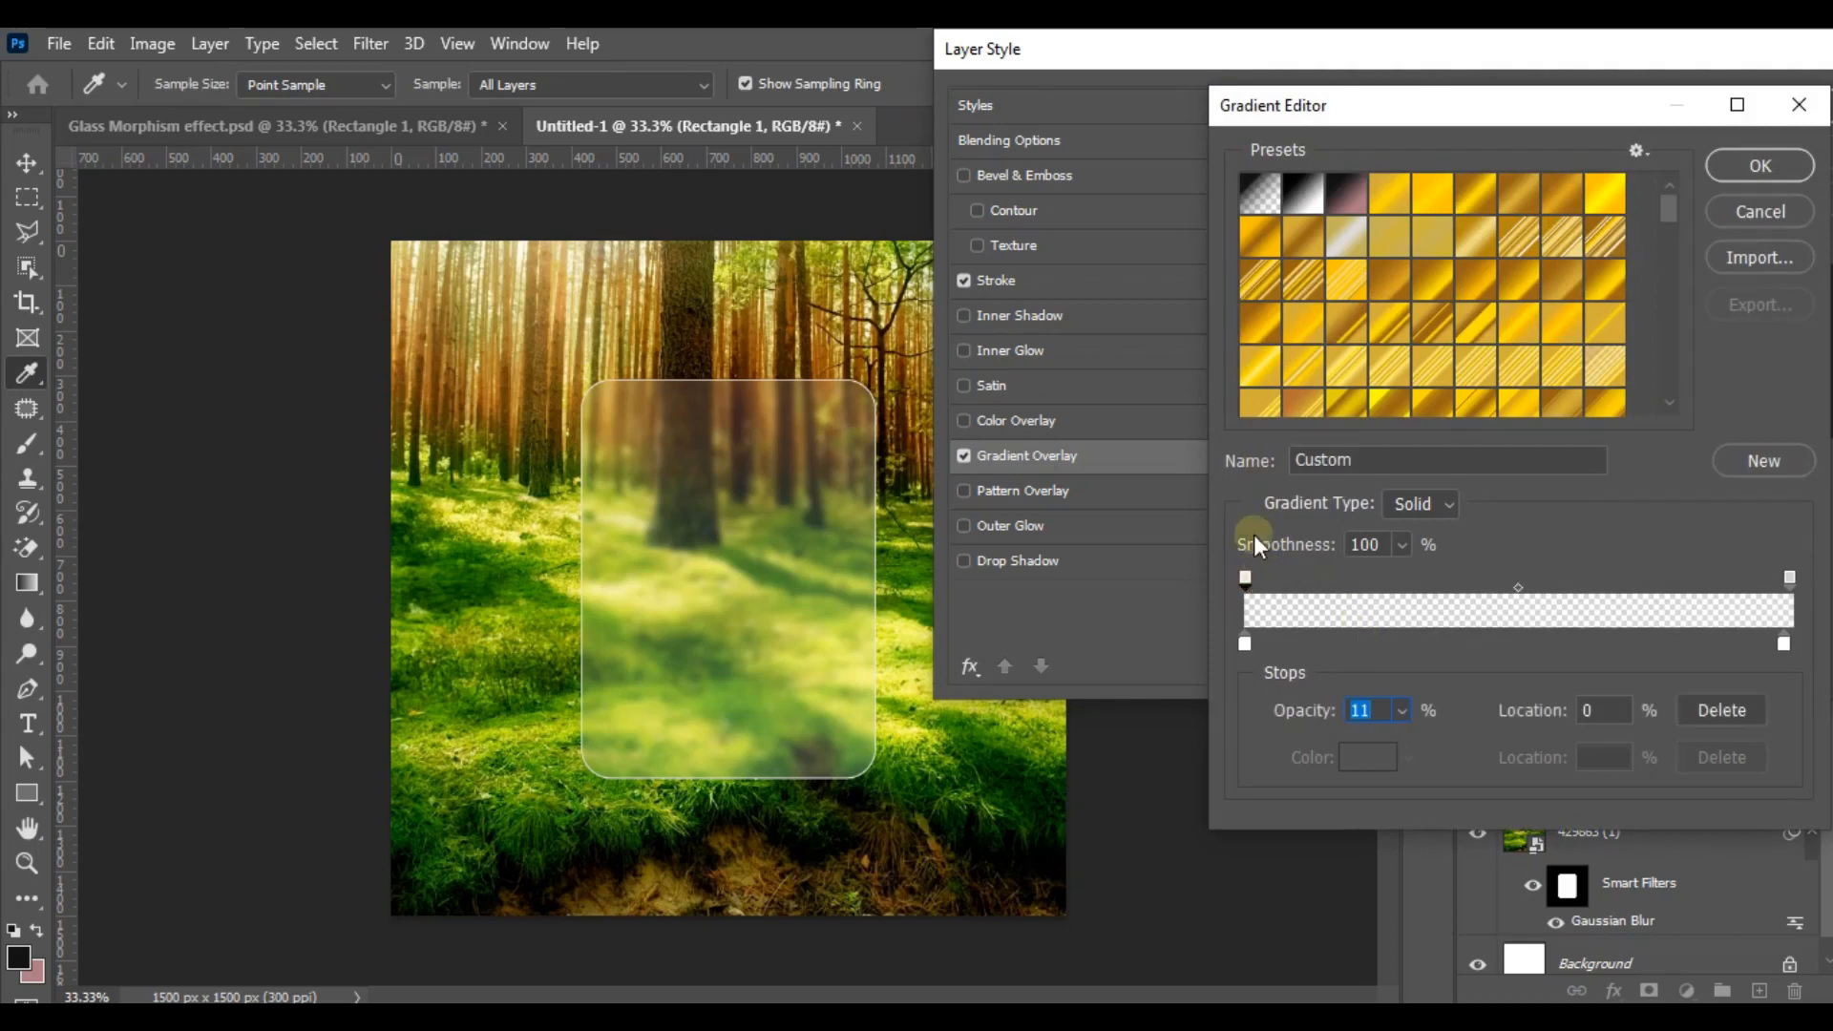
{"action": "left_click", "coordinate": [1401, 710]}
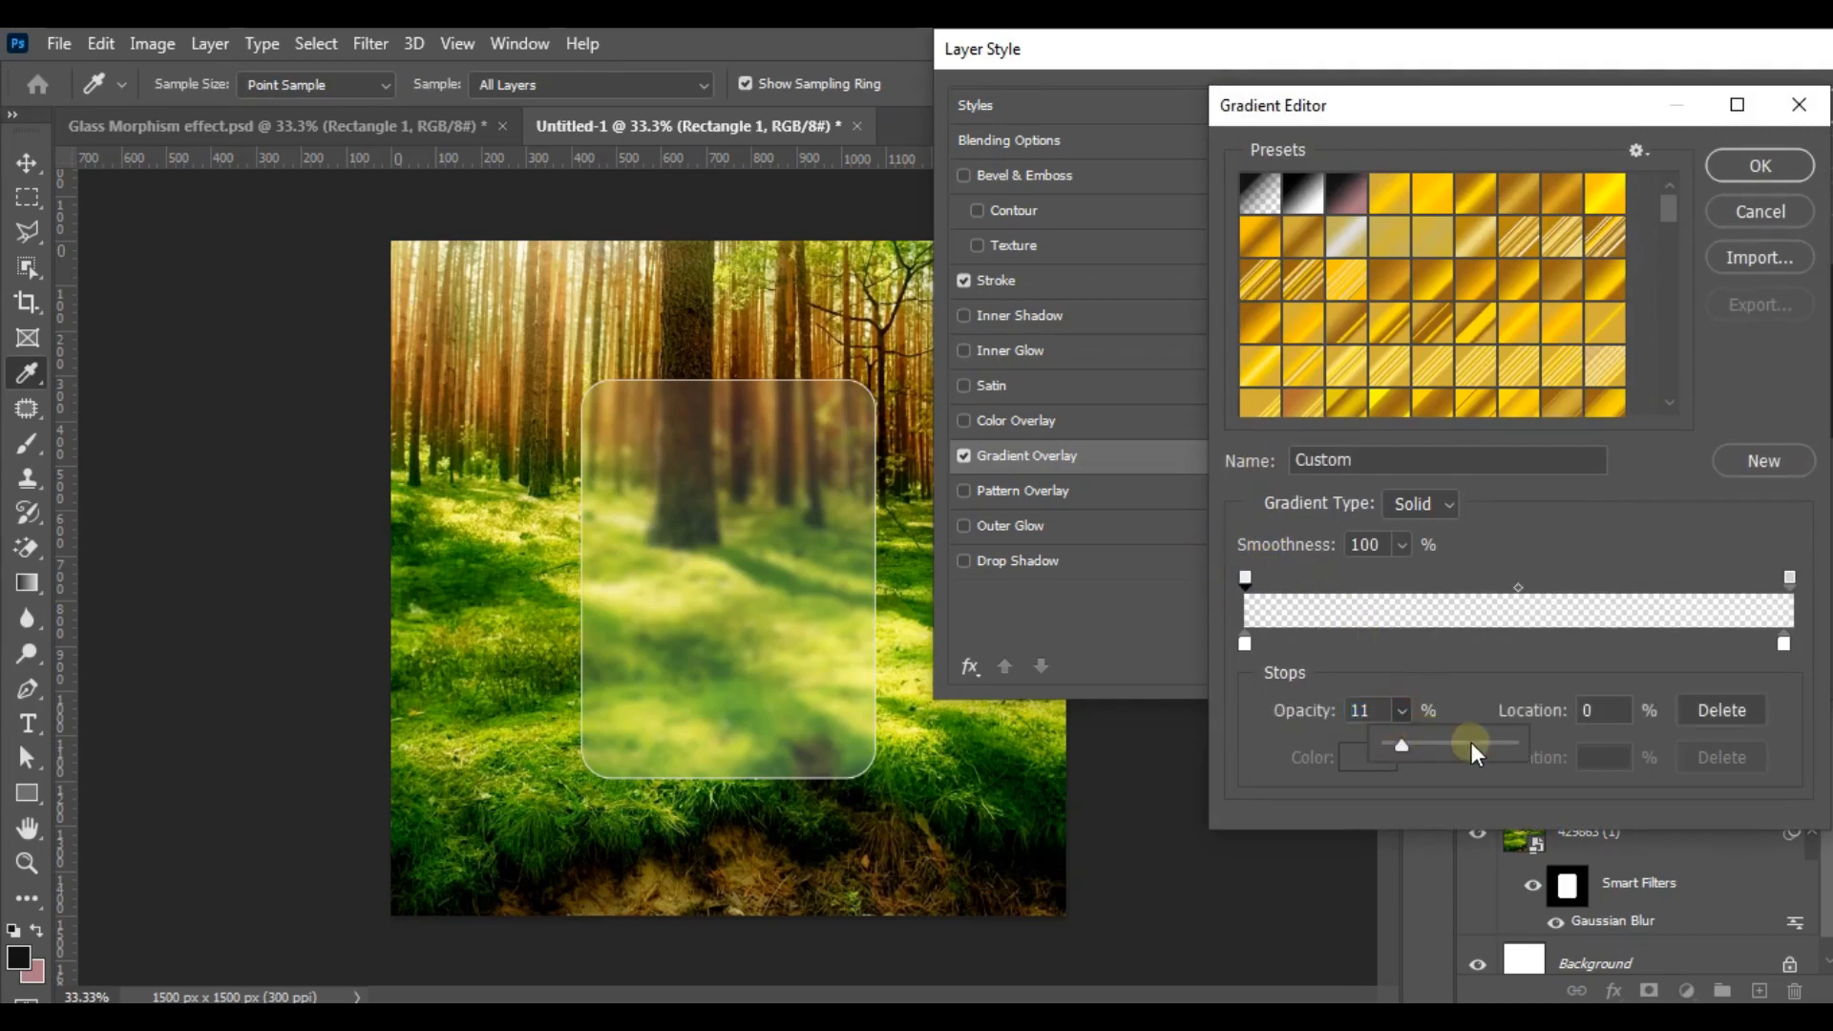
{"action": "left_click_drag", "start_coordinate": [1395, 742], "coordinate": [1510, 748]}
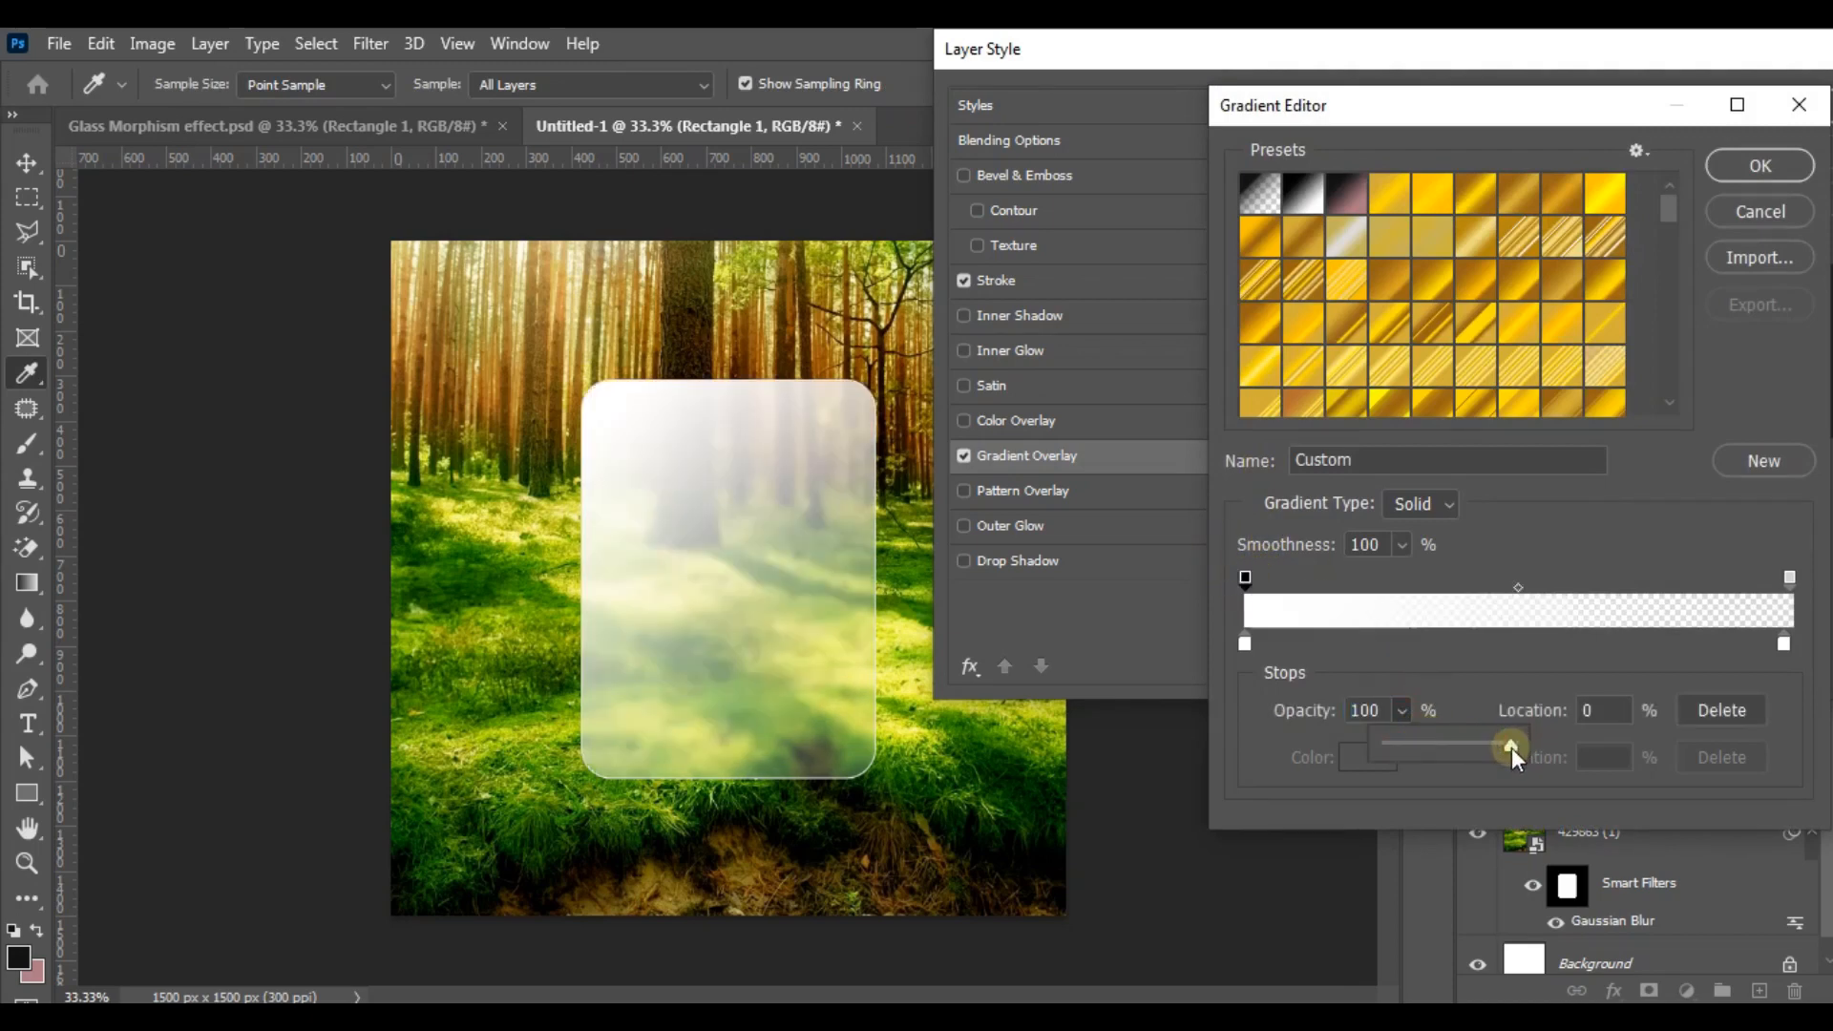
{"action": "left_click", "coordinate": [1406, 745]}
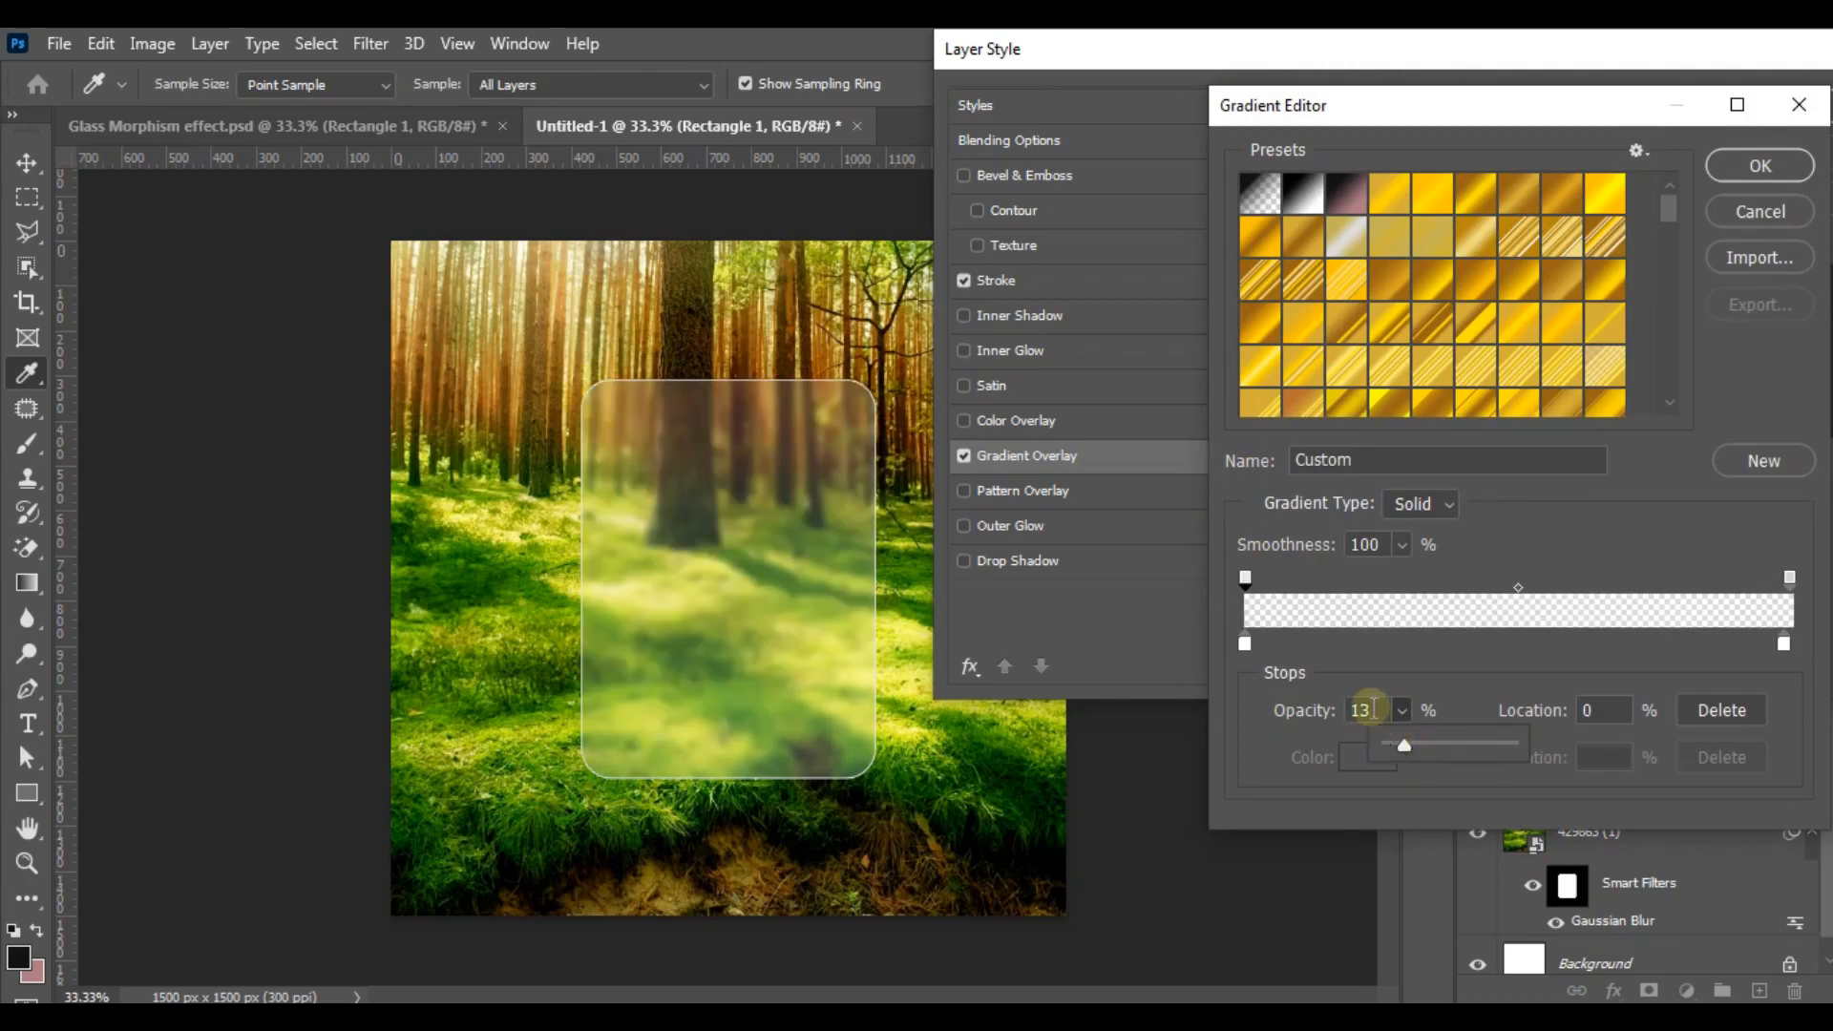
{"action": "left_click_drag", "start_coordinate": [1372, 710], "coordinate": [1328, 716]}
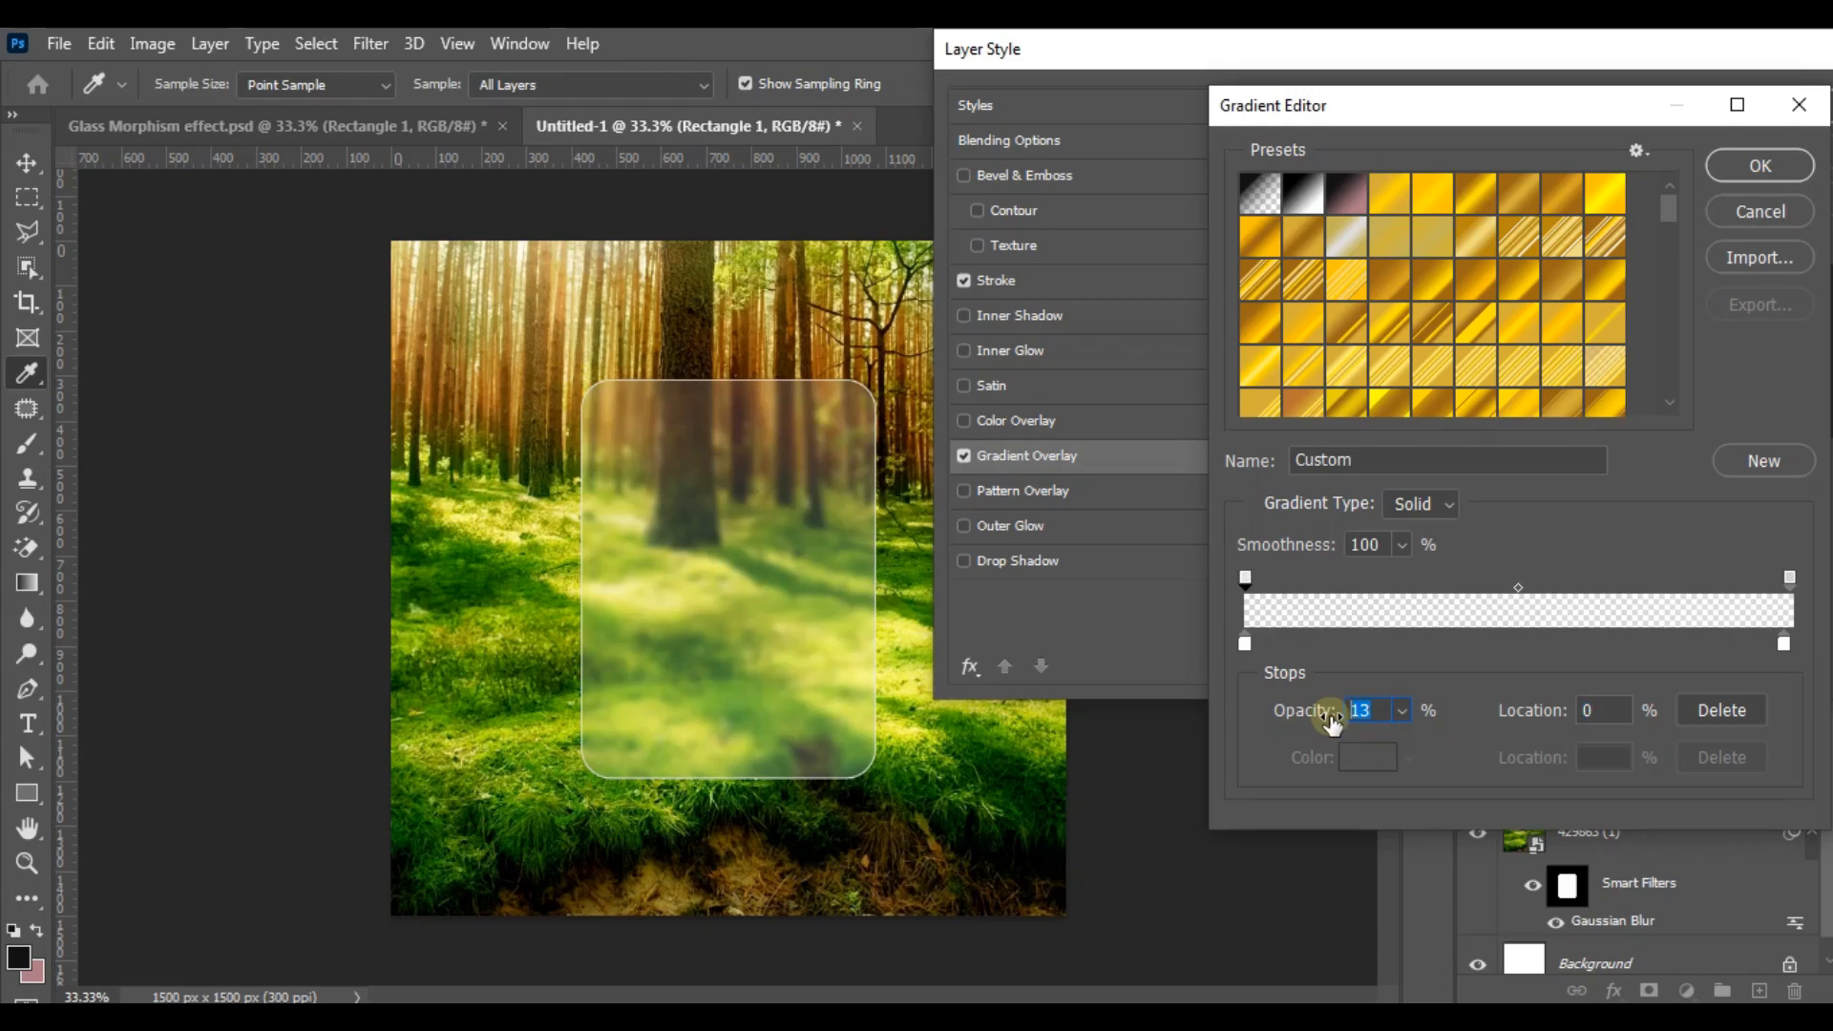
{"action": "type", "text": "11"}
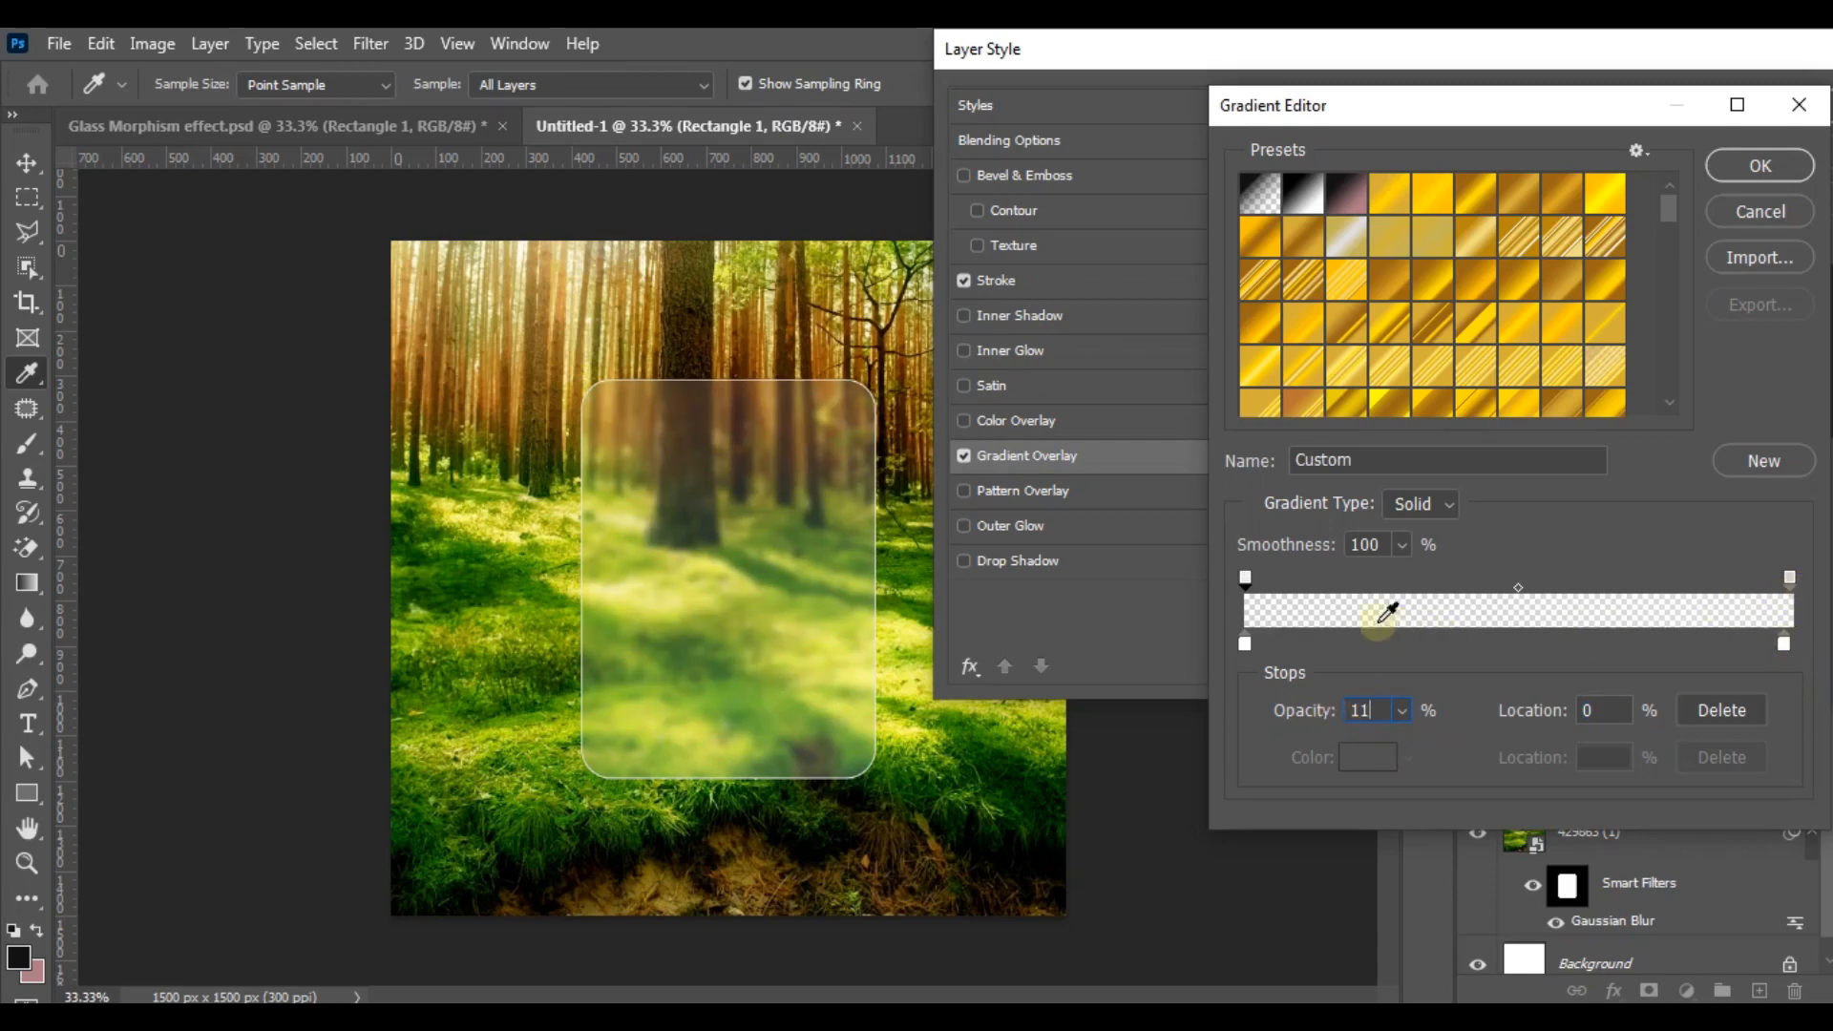
- Set the starting color stop of the overlay gradient to ededed
{"action": "left_click", "coordinate": [1244, 644]}
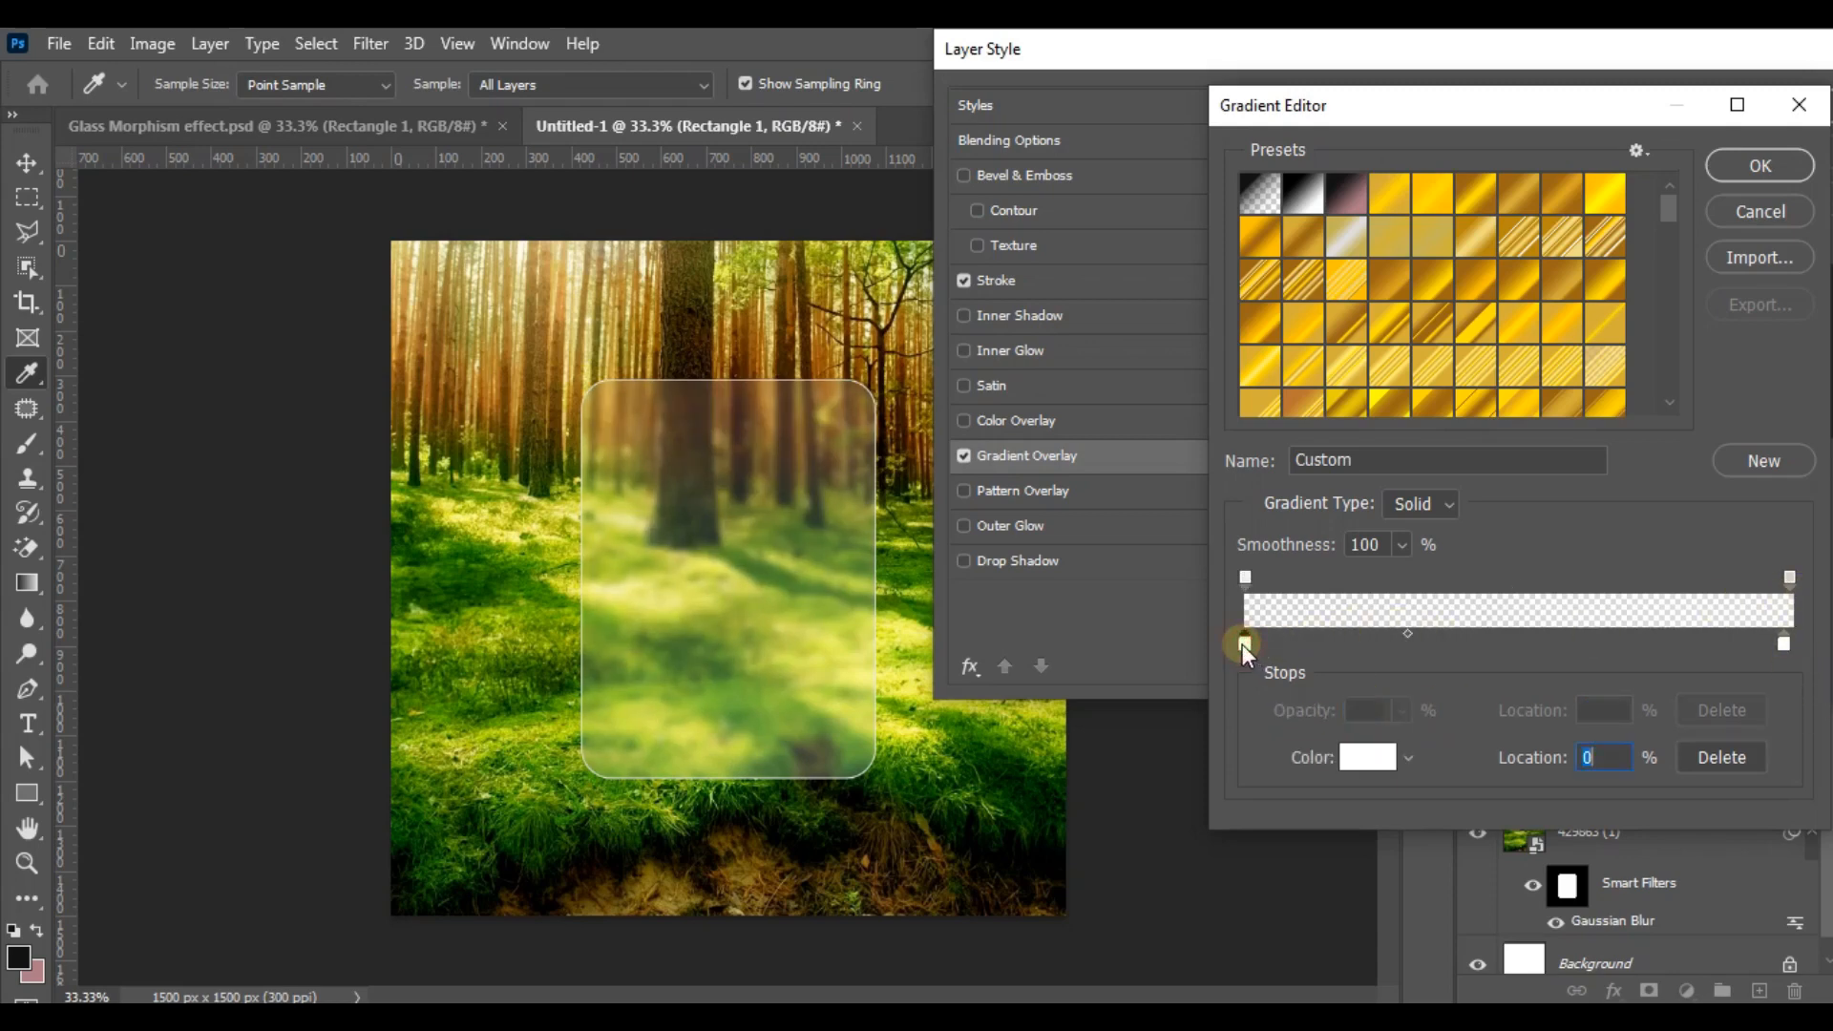
{"action": "left_click", "coordinate": [1340, 757]}
{"action": "left_click", "coordinate": [1125, 461]}
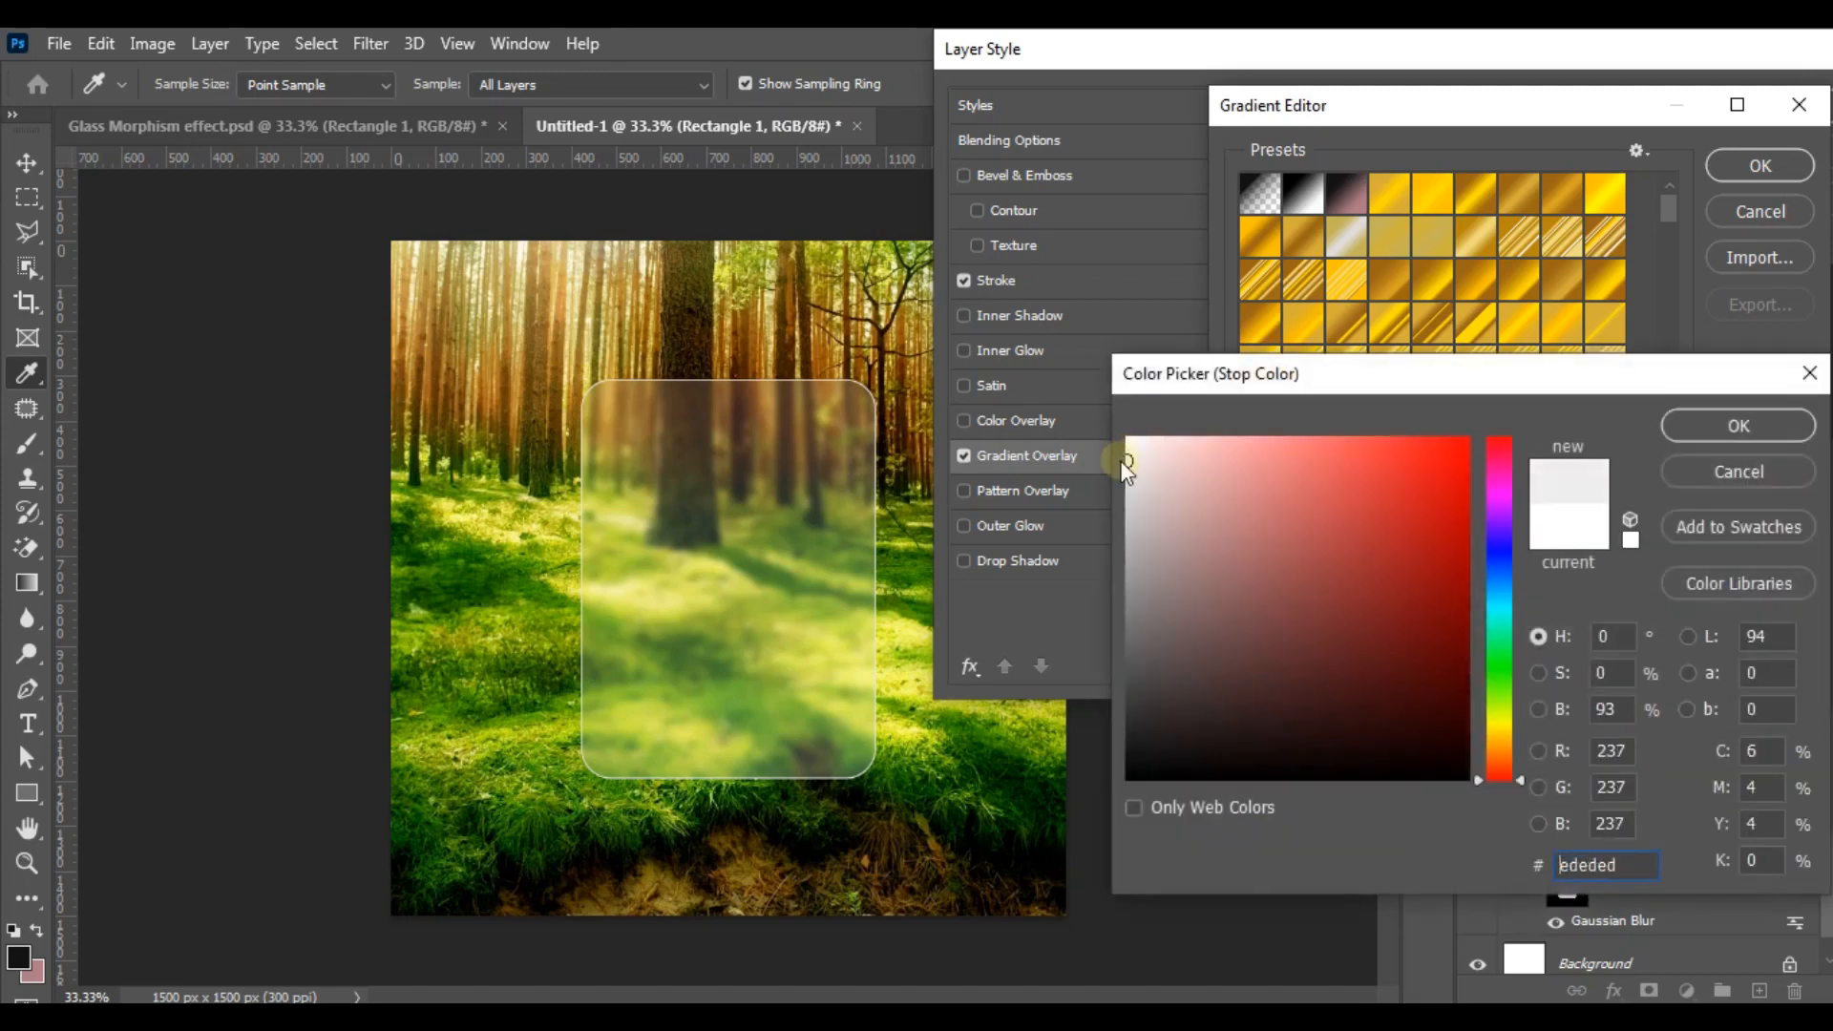
{"action": "left_click", "coordinate": [1752, 424]}
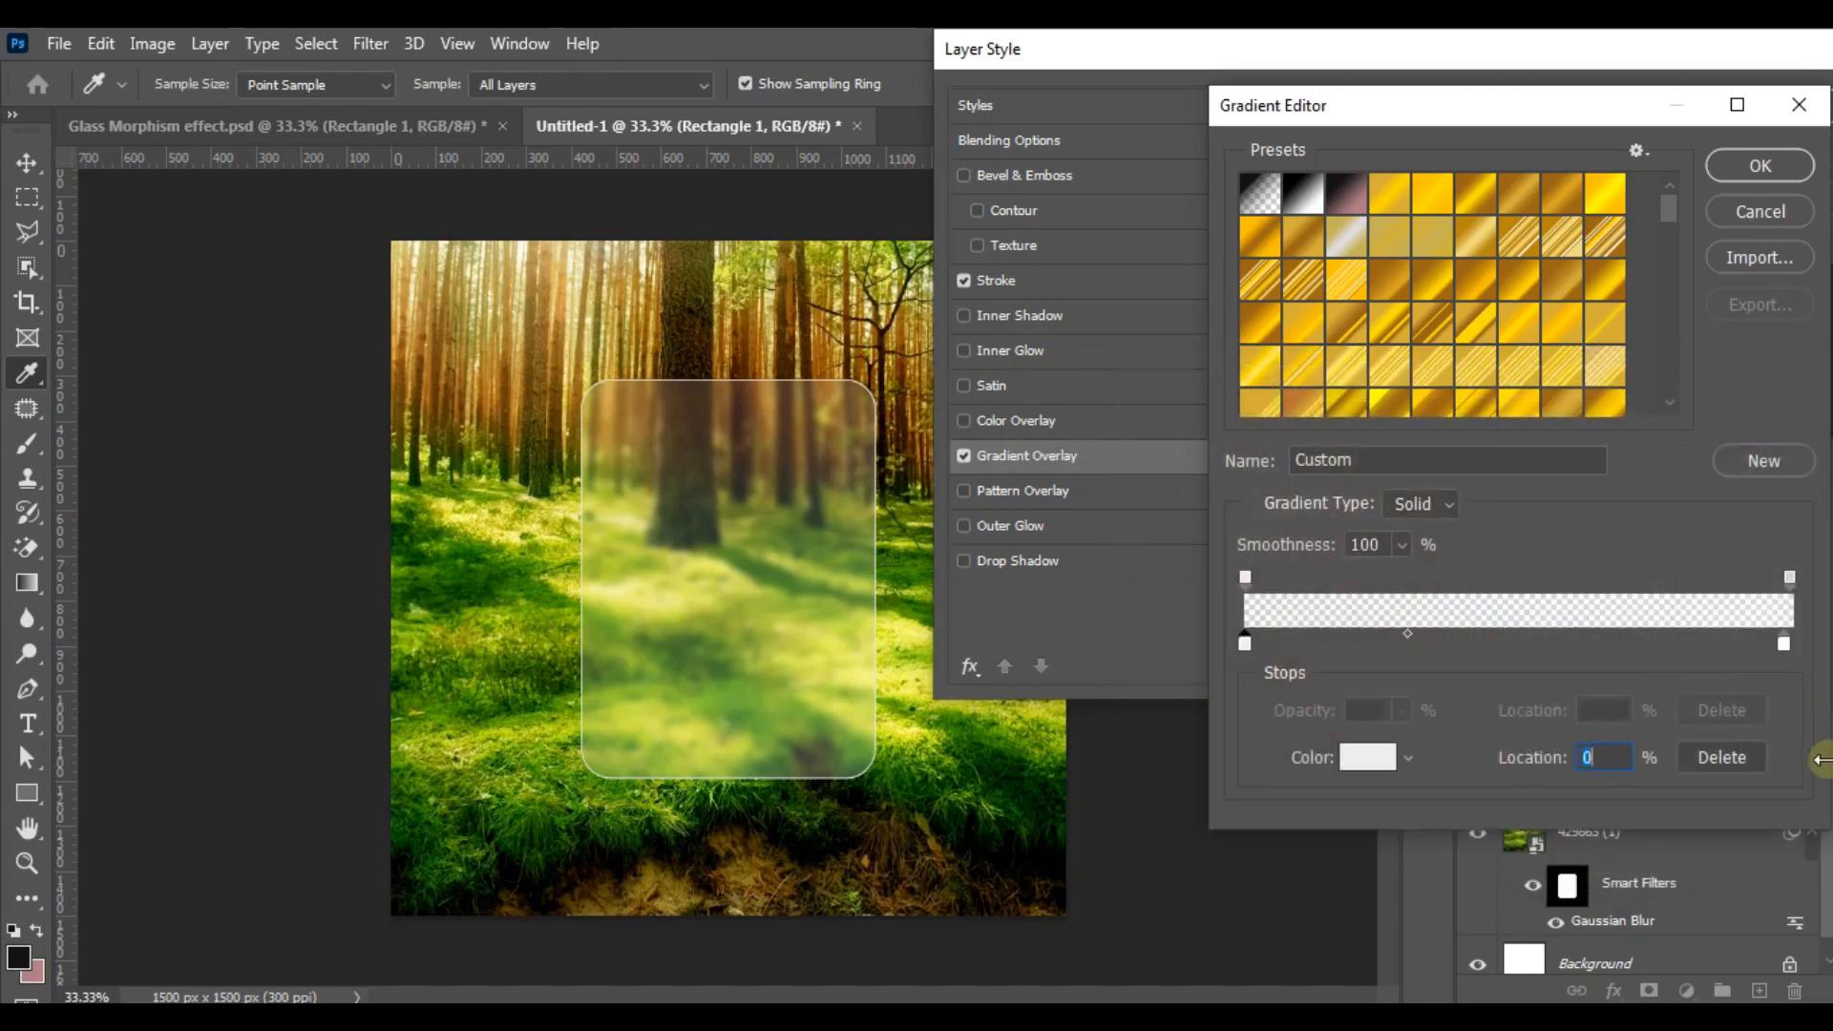
- Set the overlay gradient's ending color stop to f4f4f4 at 100% location
{"action": "left_click", "coordinate": [1786, 643]}
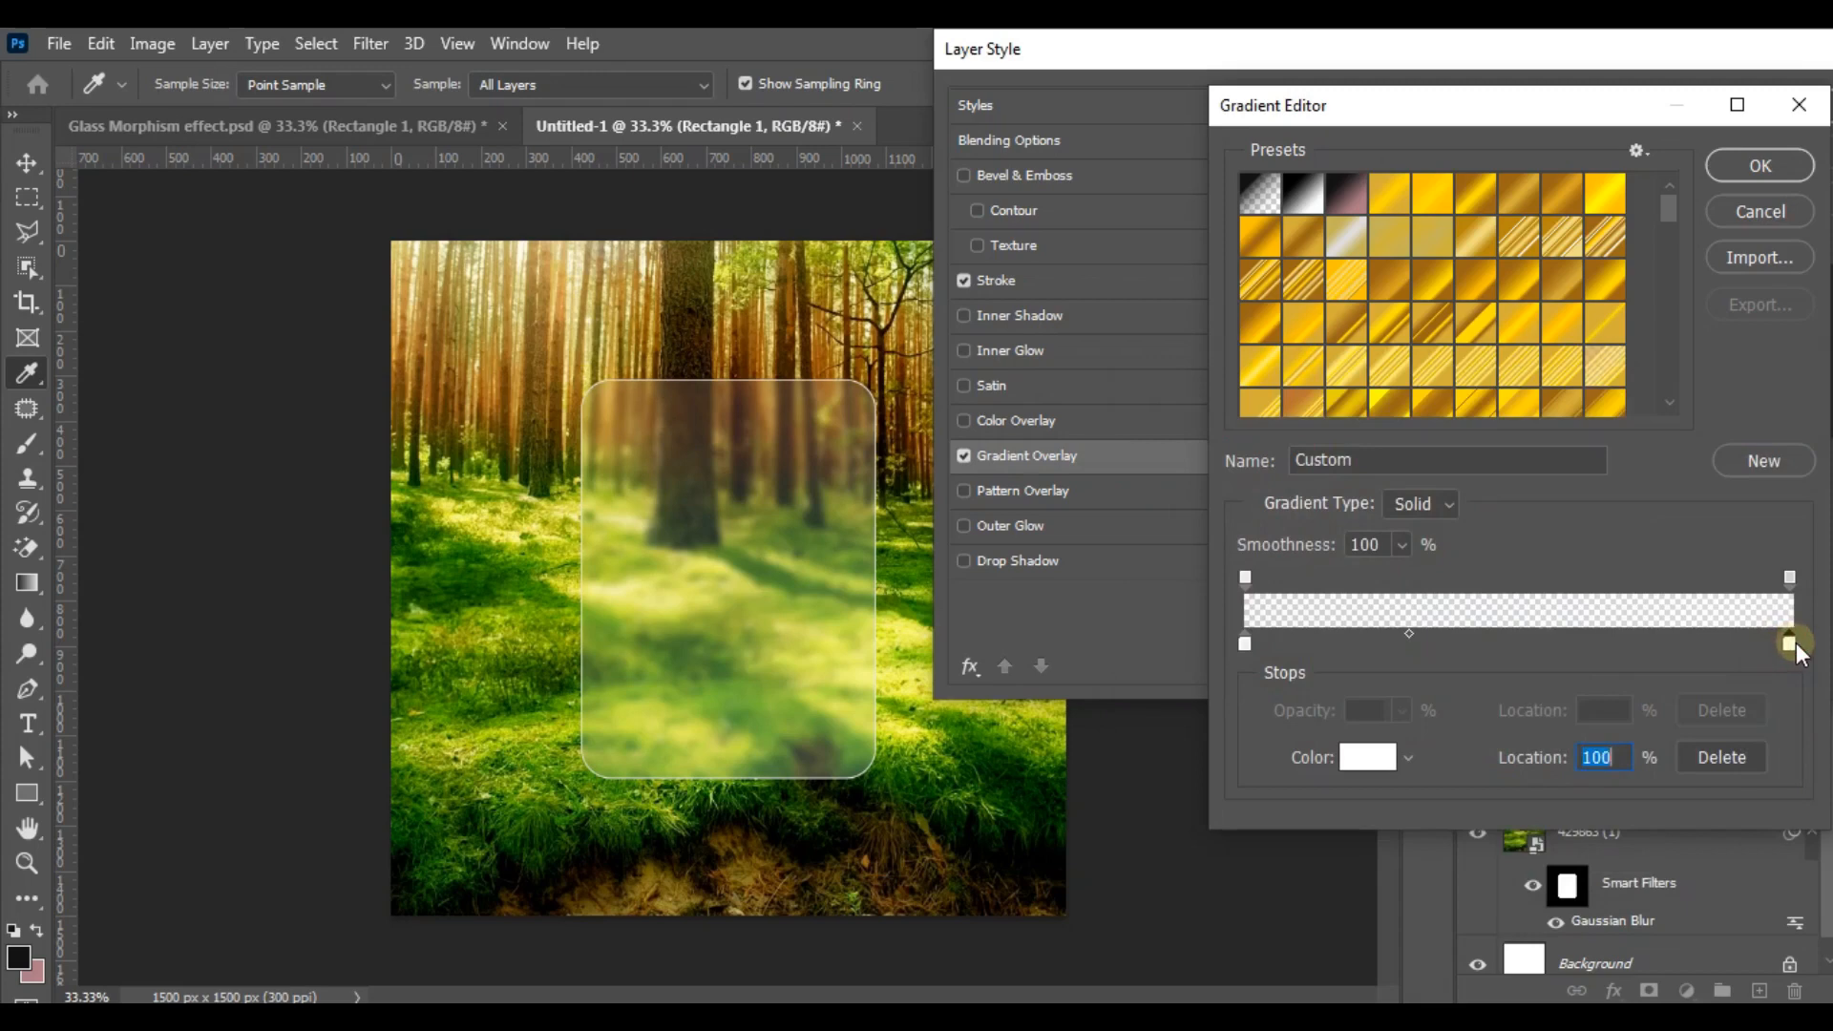
{"action": "left_click", "coordinate": [1373, 757]}
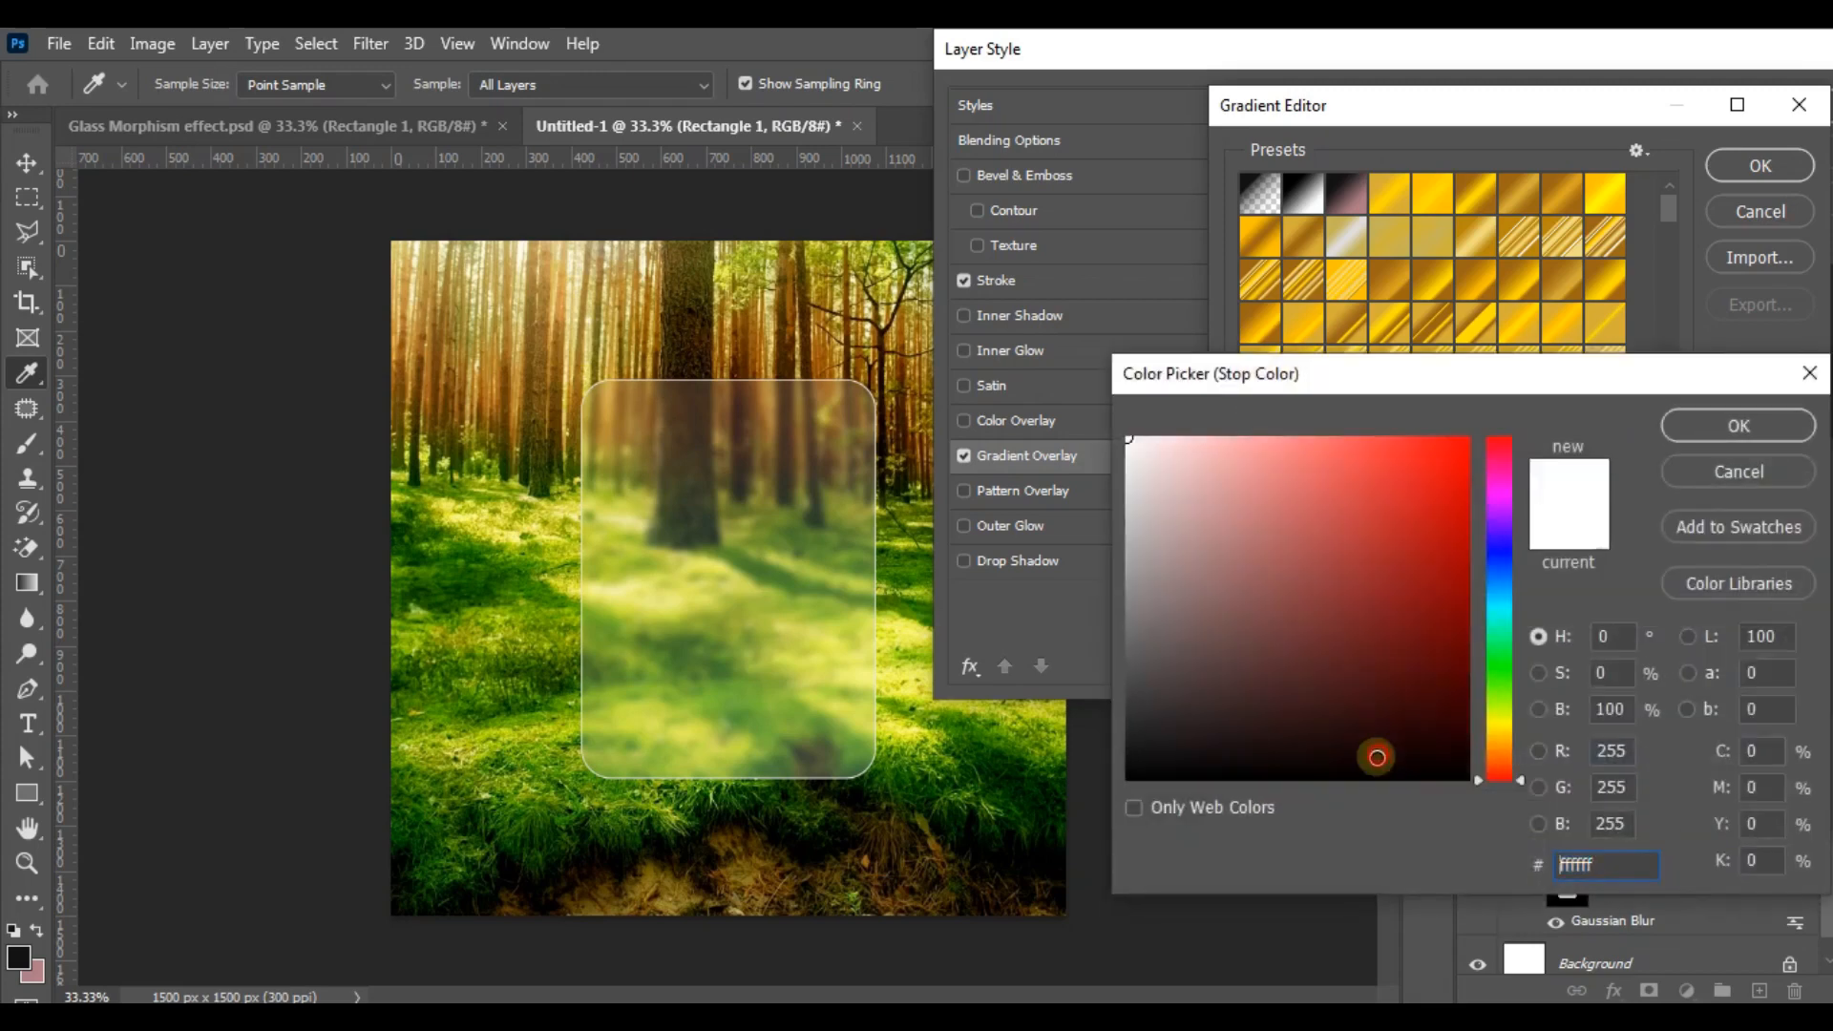
{"action": "left_click", "coordinate": [1122, 451]}
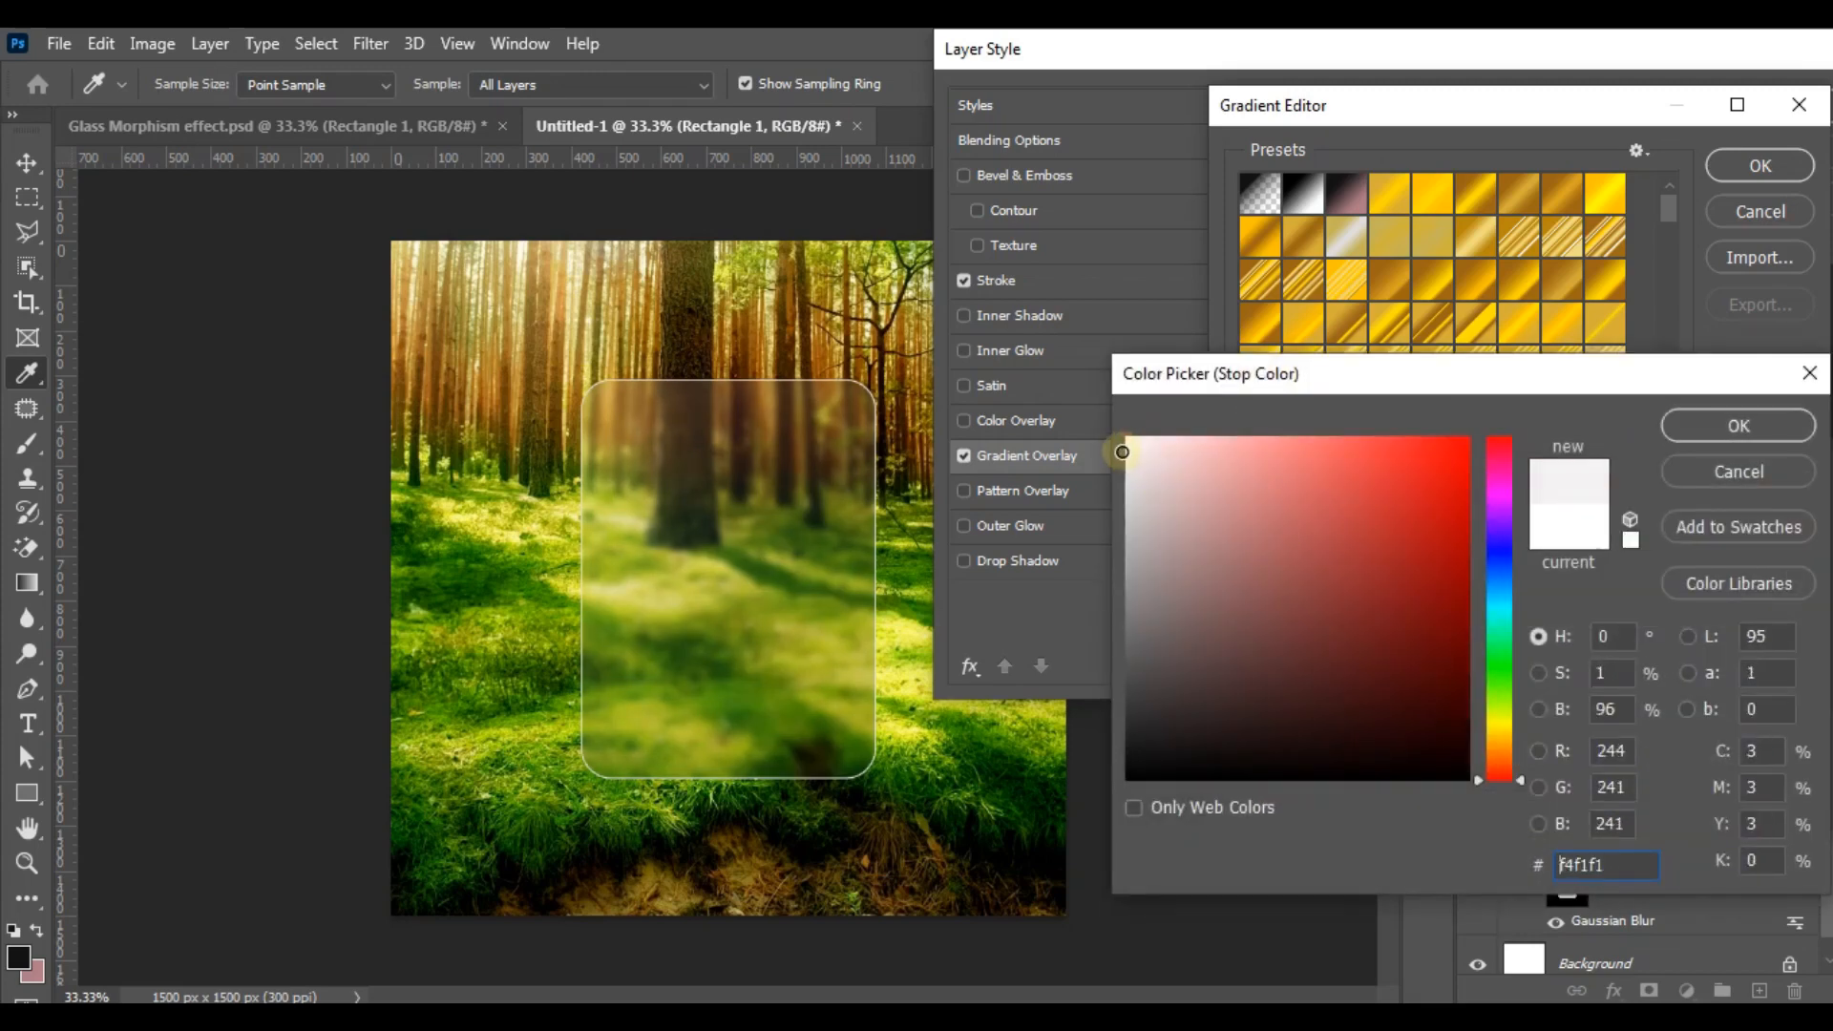
{"action": "left_click_drag", "start_coordinate": [1121, 452], "coordinate": [1129, 451]}
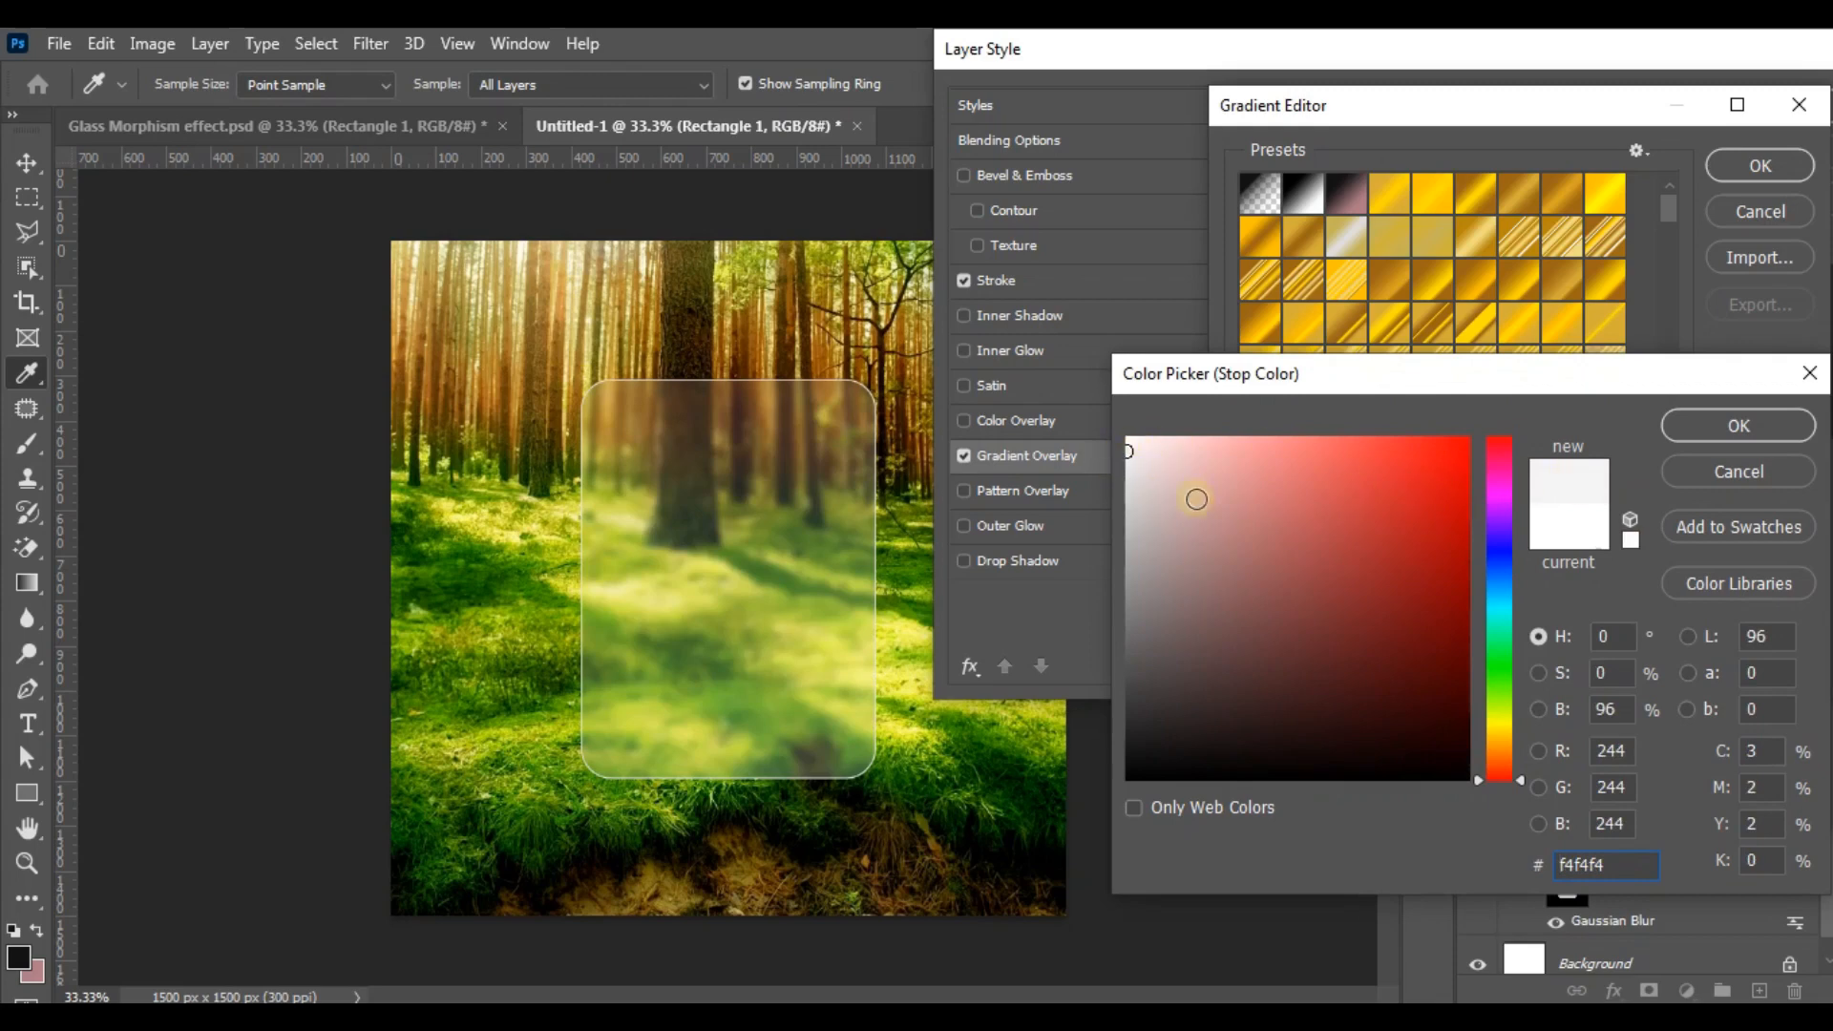
{"action": "left_click", "coordinate": [1745, 425]}
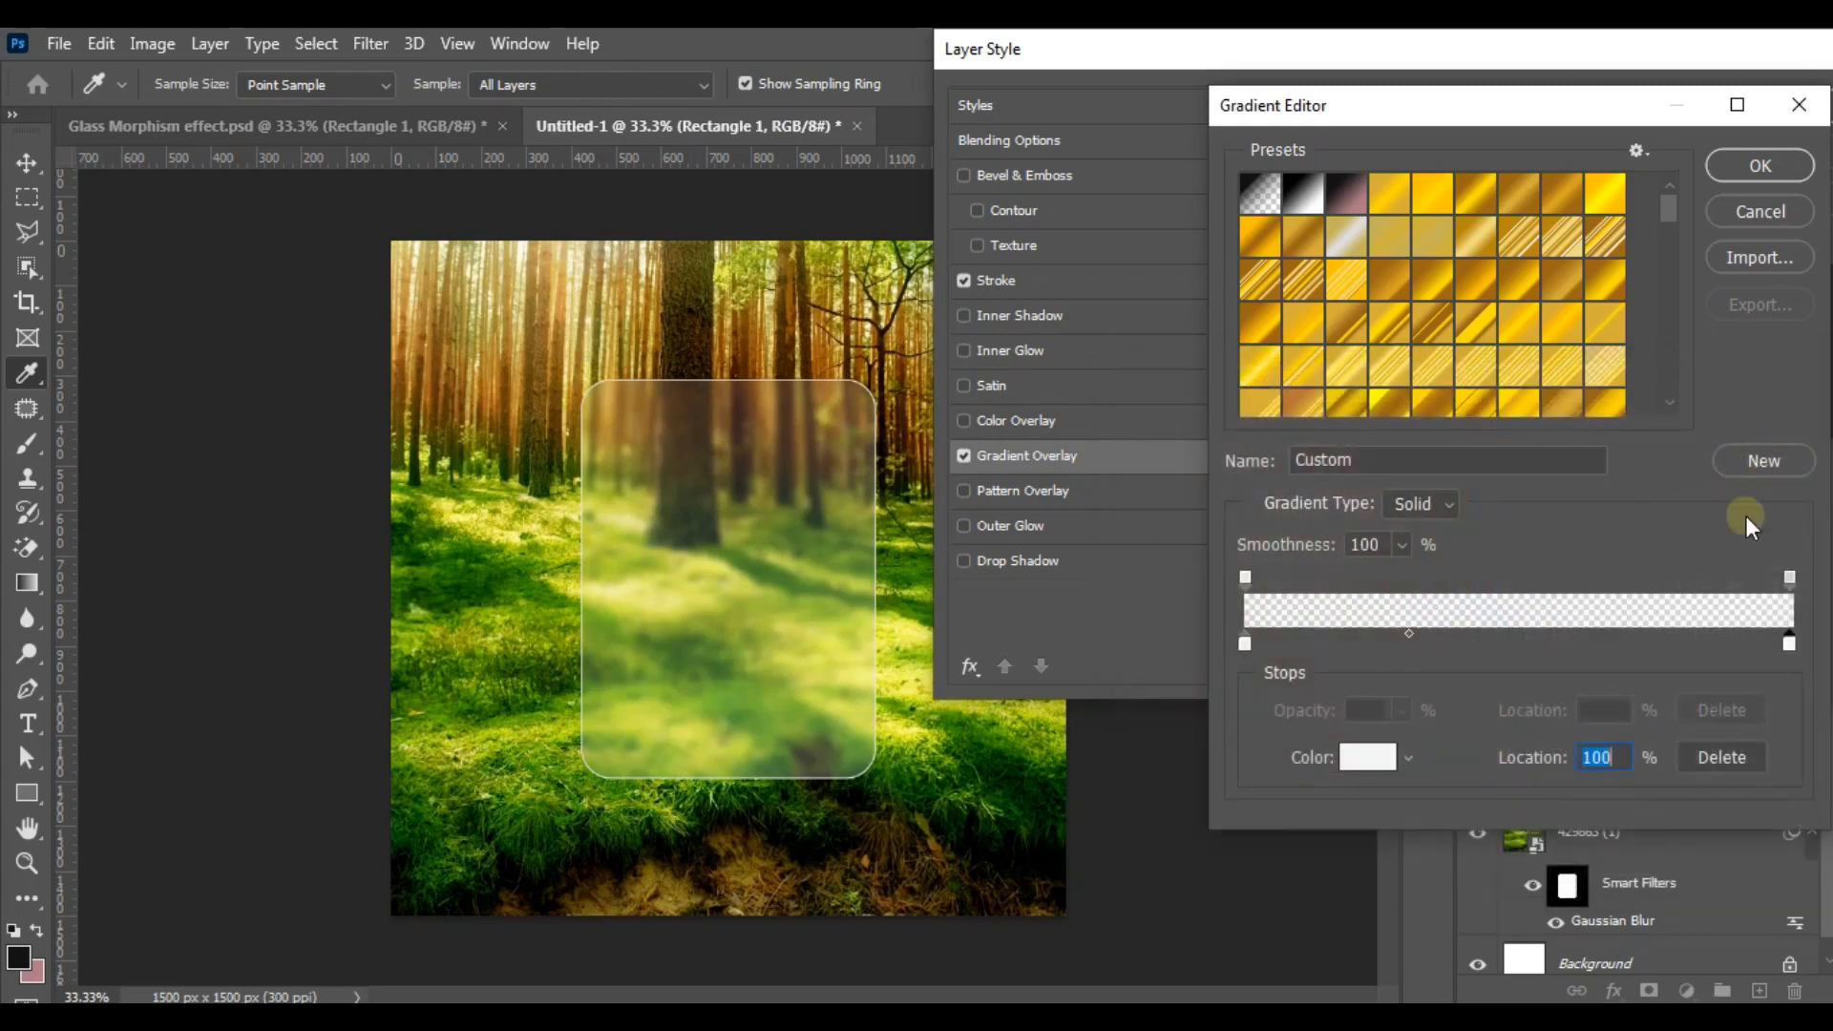
- Keep the overlay gradient's ending opacity stop at 22% and accept the gradient
{"action": "left_click", "coordinate": [1778, 584]}
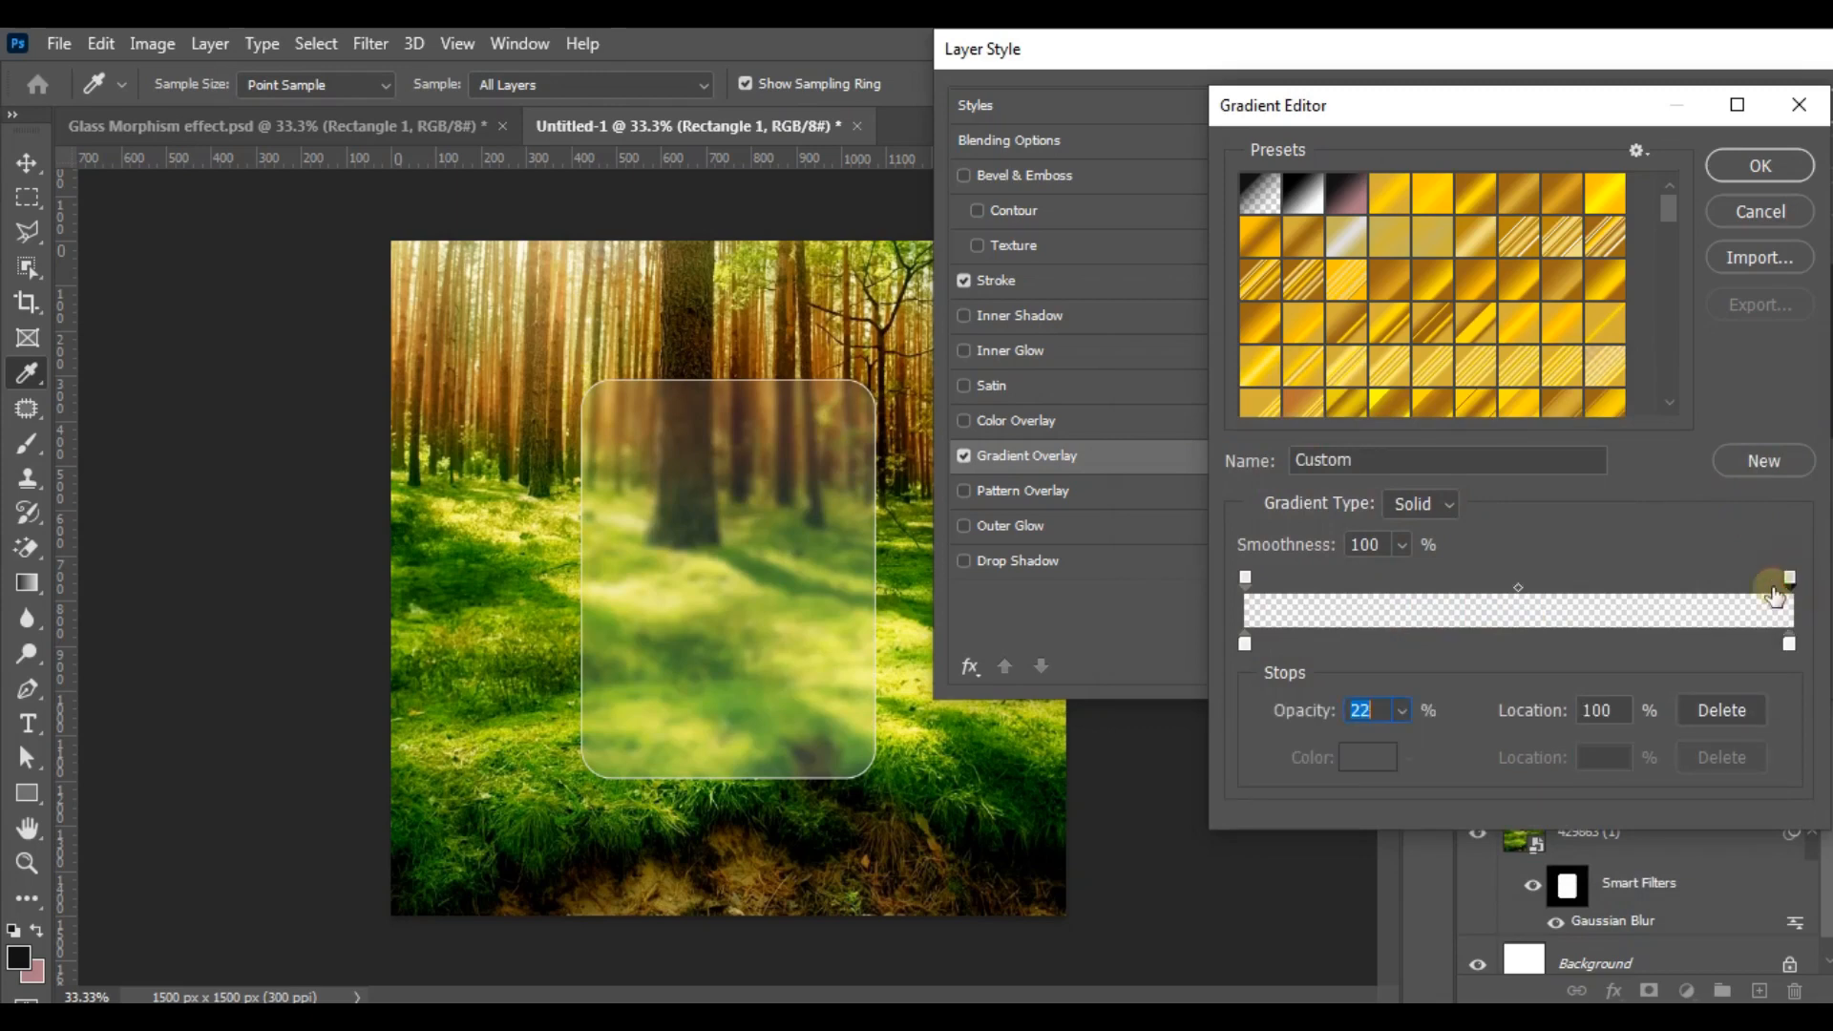
{"action": "left_click", "coordinate": [1400, 712]}
{"action": "left_click", "coordinate": [1746, 172]}
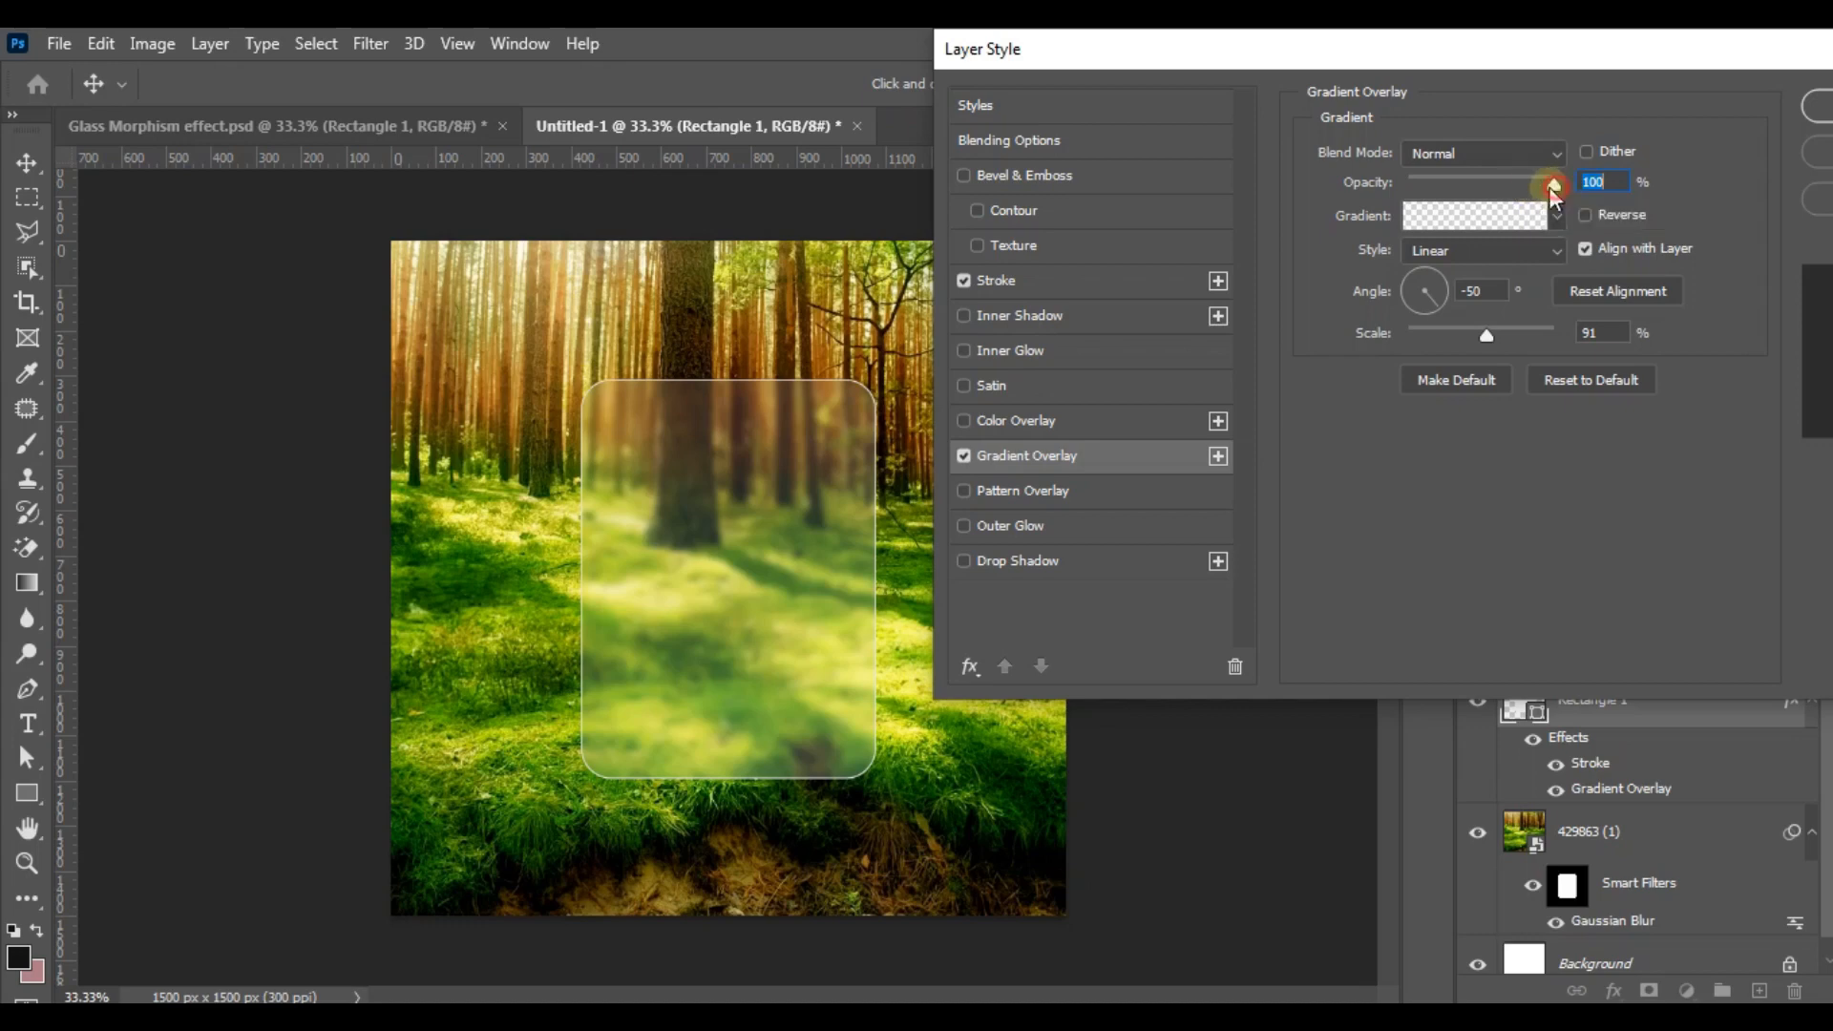
- Lower the gradient overlay's overall opacity to about 62%
{"action": "mouse_move", "coordinate": [1523, 187]}
{"action": "left_mouse_down"}
{"action": "mouse_move", "coordinate": [1483, 179]}
{"action": "mouse_move", "coordinate": [1502, 185]}
{"action": "left_mouse_up"}
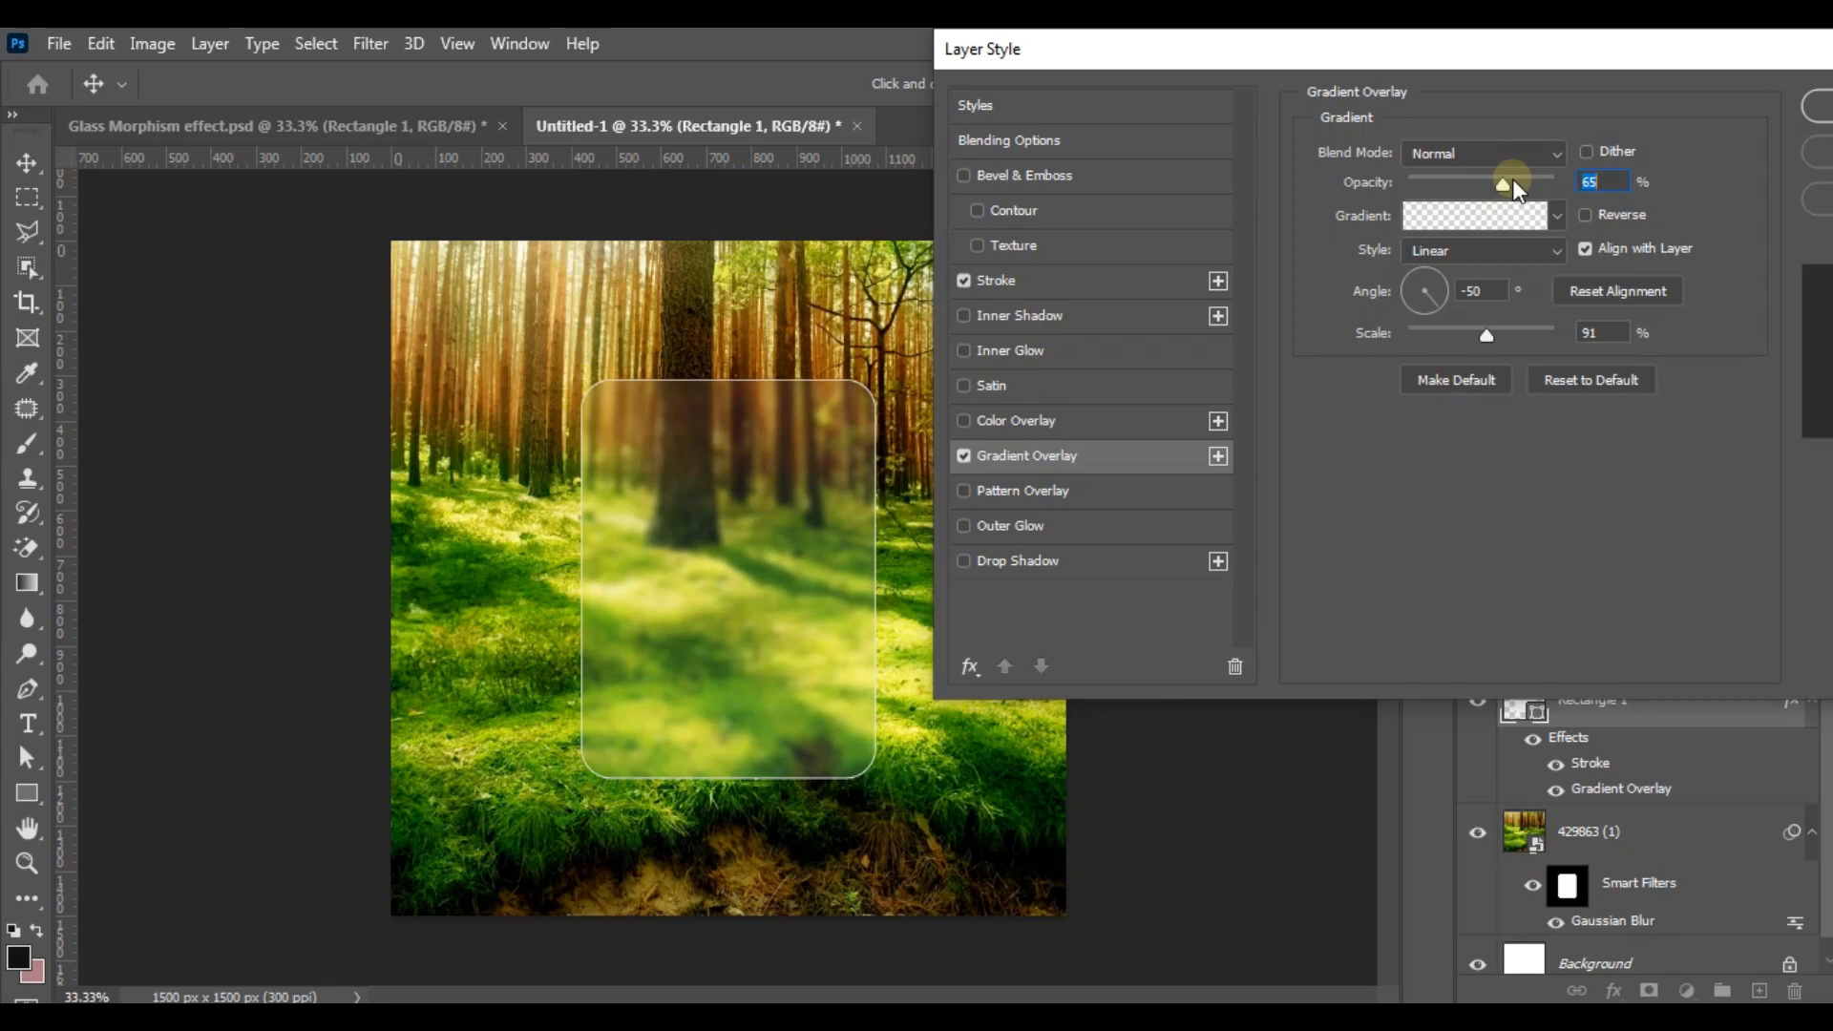
{"action": "left_click", "coordinate": [1512, 181]}
{"action": "left_click_drag", "start_coordinate": [1508, 184], "coordinate": [1494, 187]}
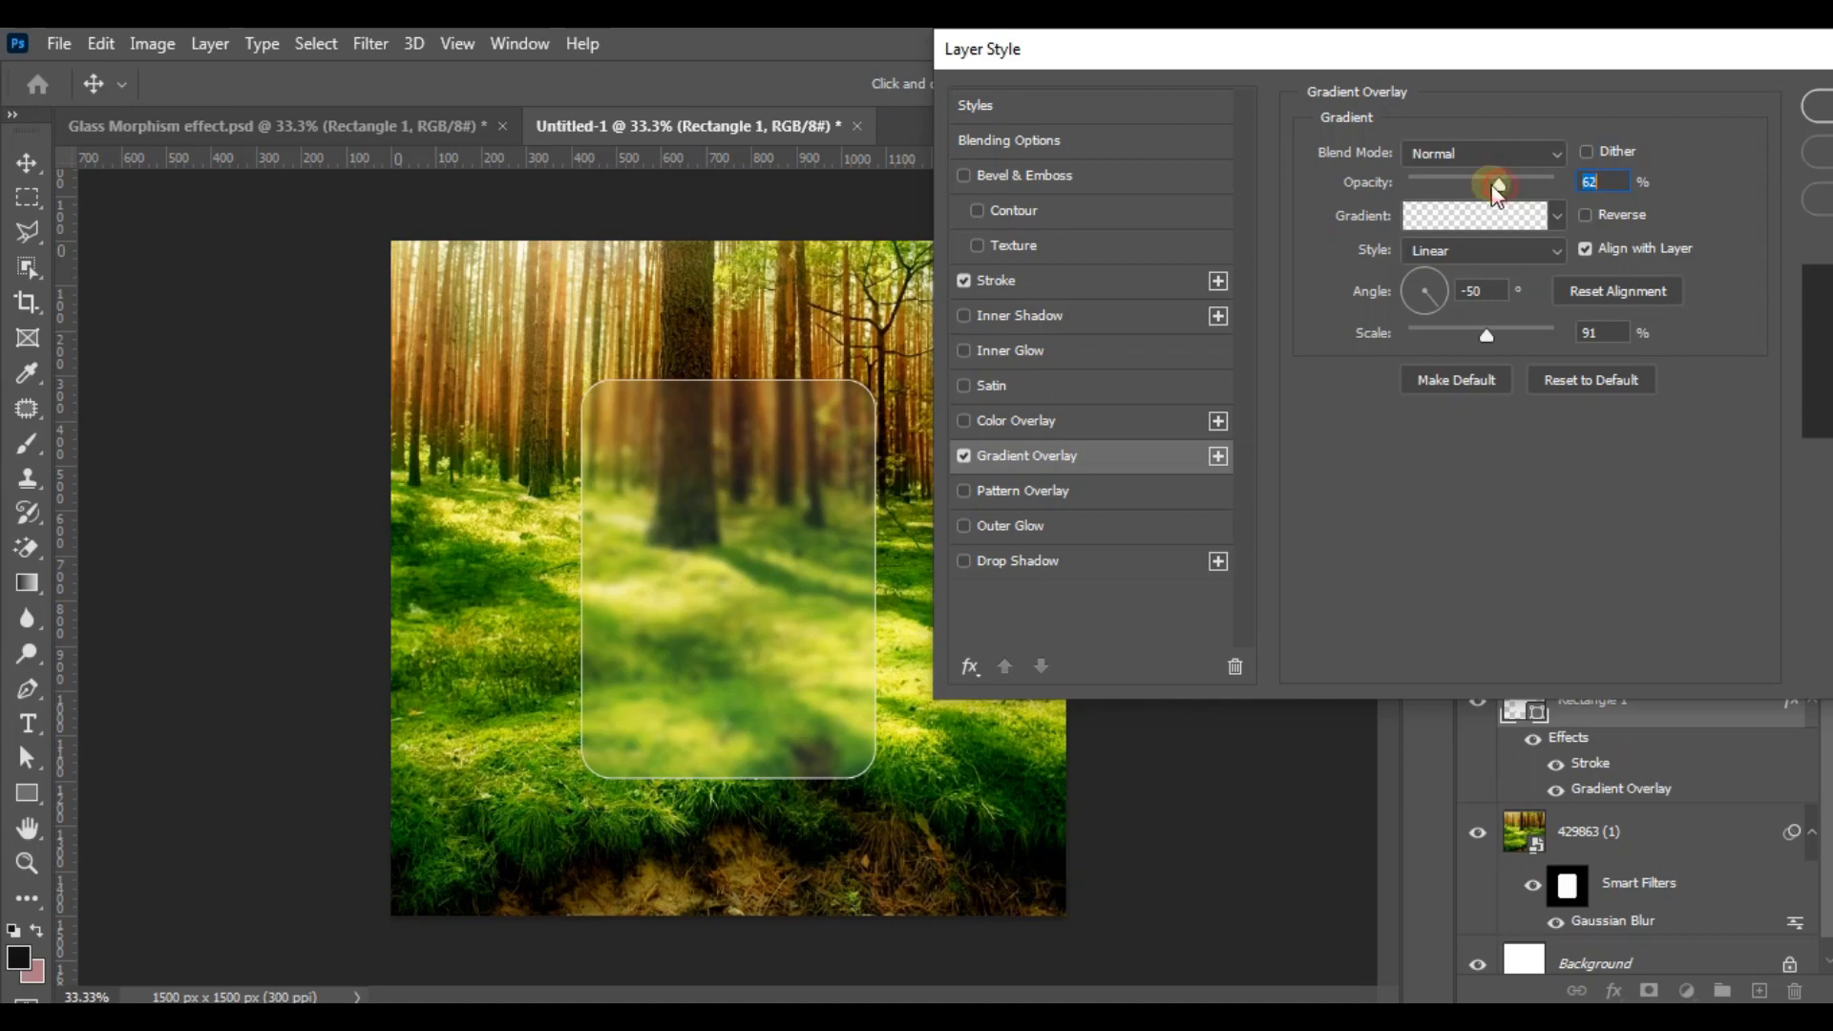
- Set the stroke's opacity to 77% and its gradient angle to -48°, and accept the layer style
{"action": "left_click", "coordinate": [1093, 280]}
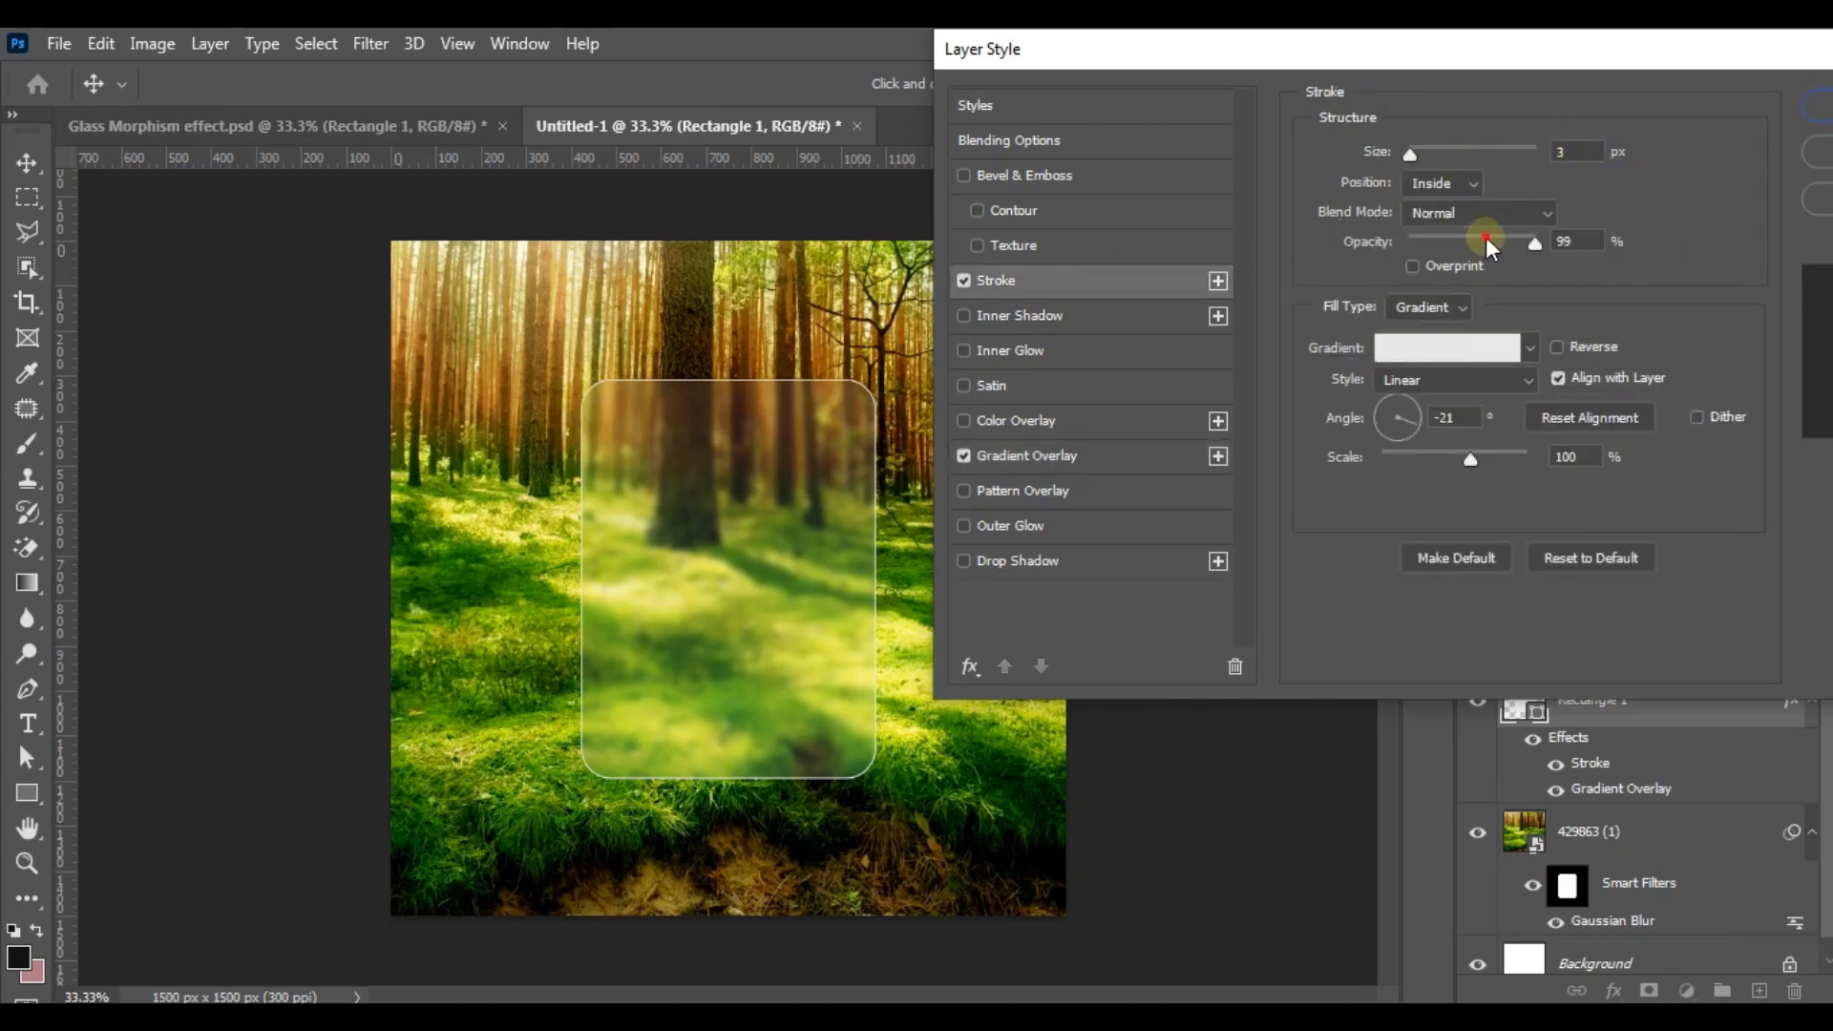
{"action": "left_click_drag", "start_coordinate": [1485, 237], "coordinate": [1499, 233]}
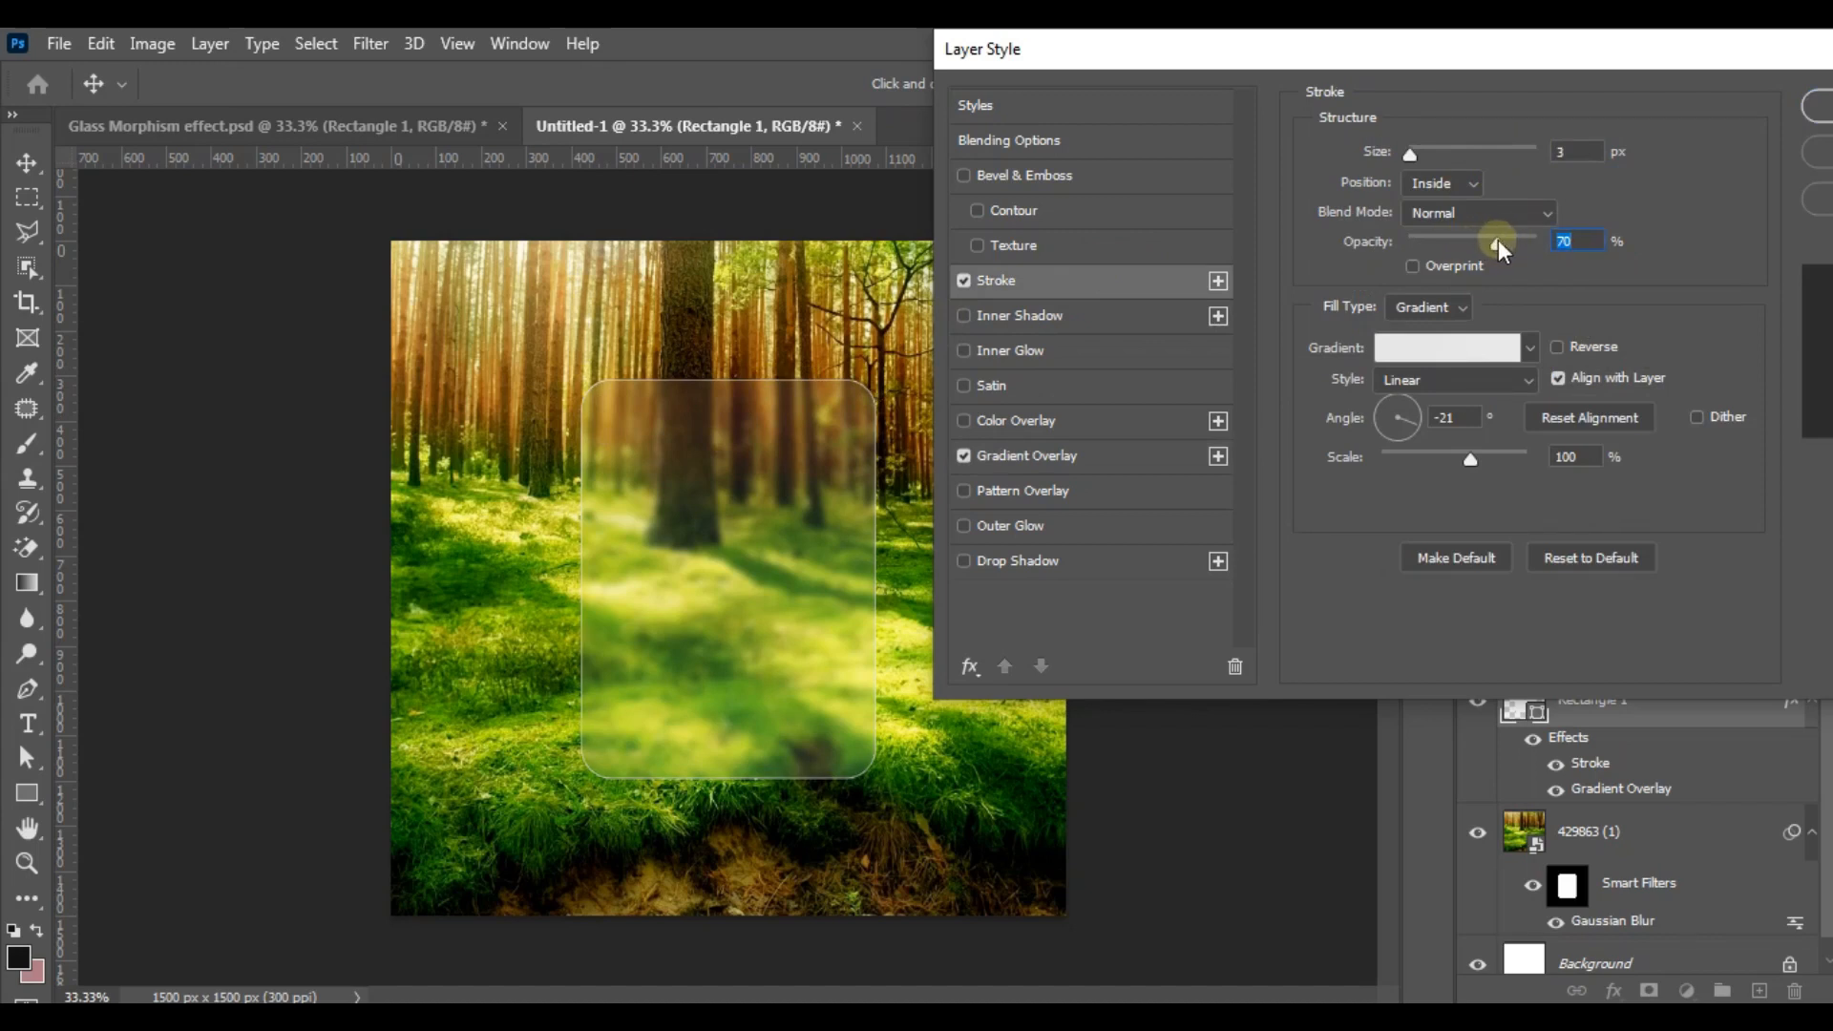
{"action": "left_click_drag", "start_coordinate": [1495, 238], "coordinate": [1509, 242]}
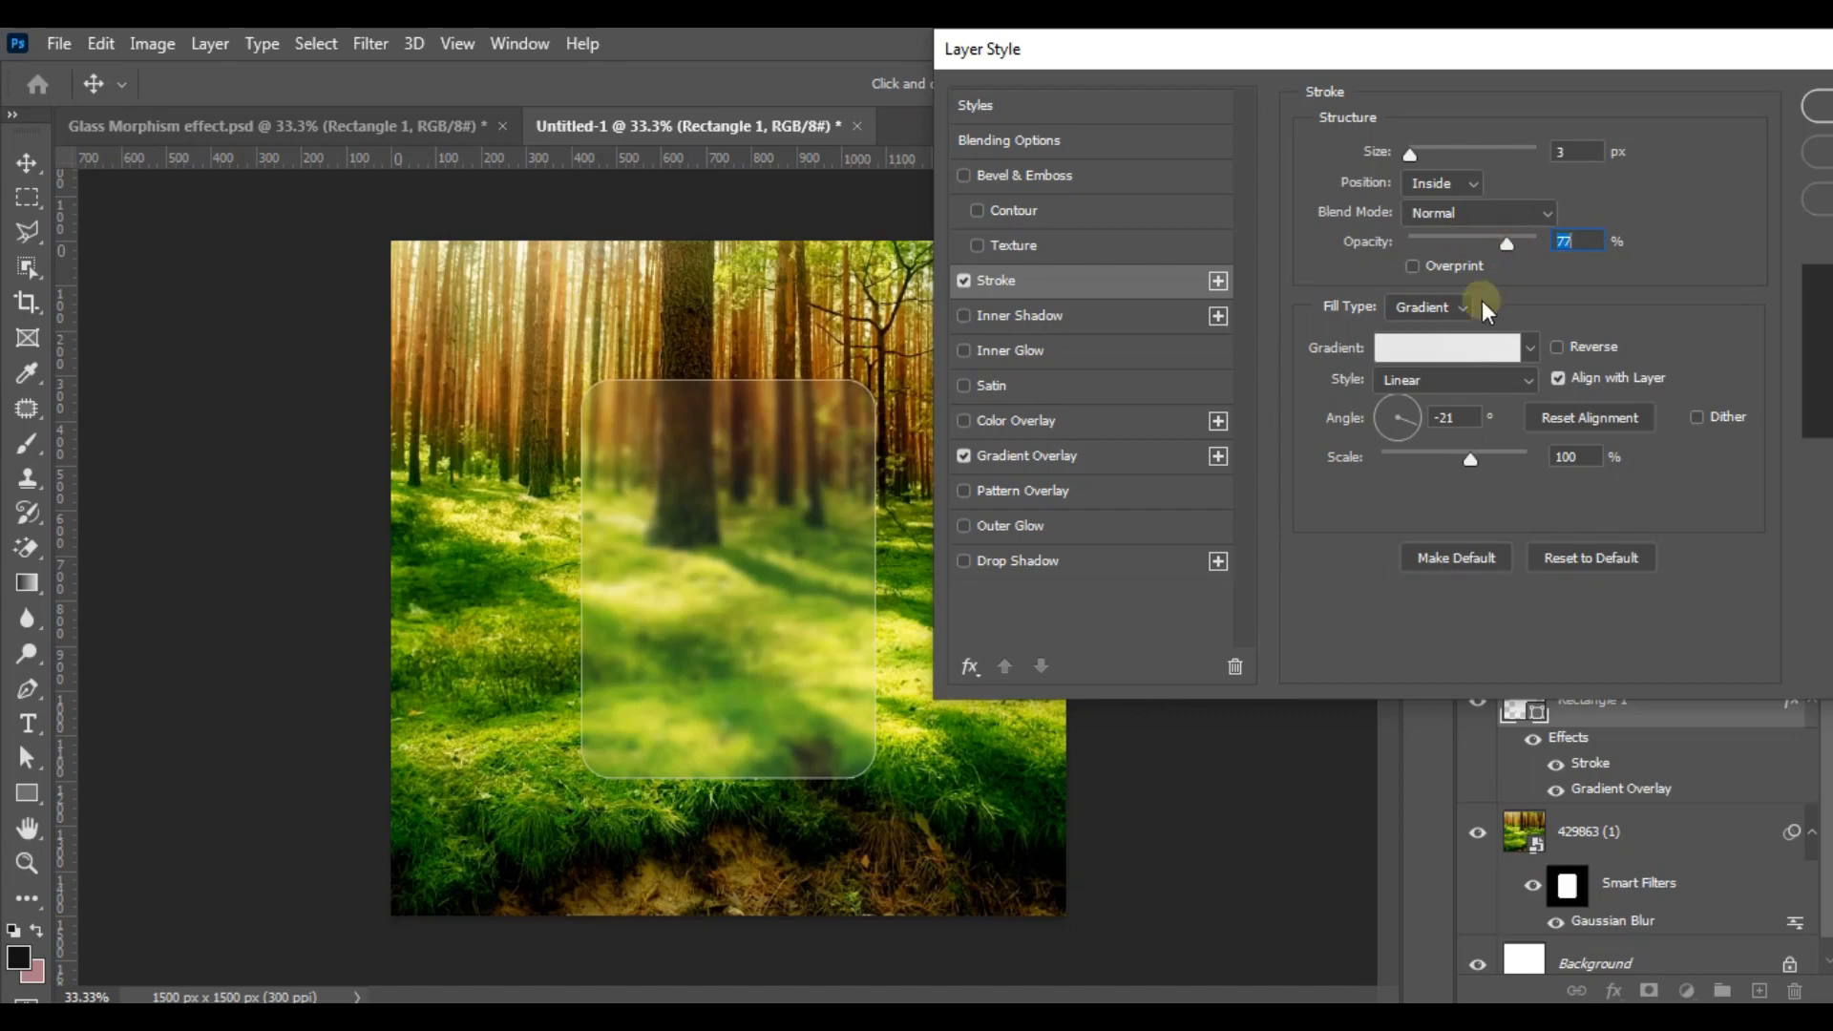
{"action": "left_click", "coordinate": [1410, 432]}
{"action": "left_click_drag", "start_coordinate": [1589, 72], "coordinate": [1452, 89]}
{"action": "left_click", "coordinate": [1589, 129]}
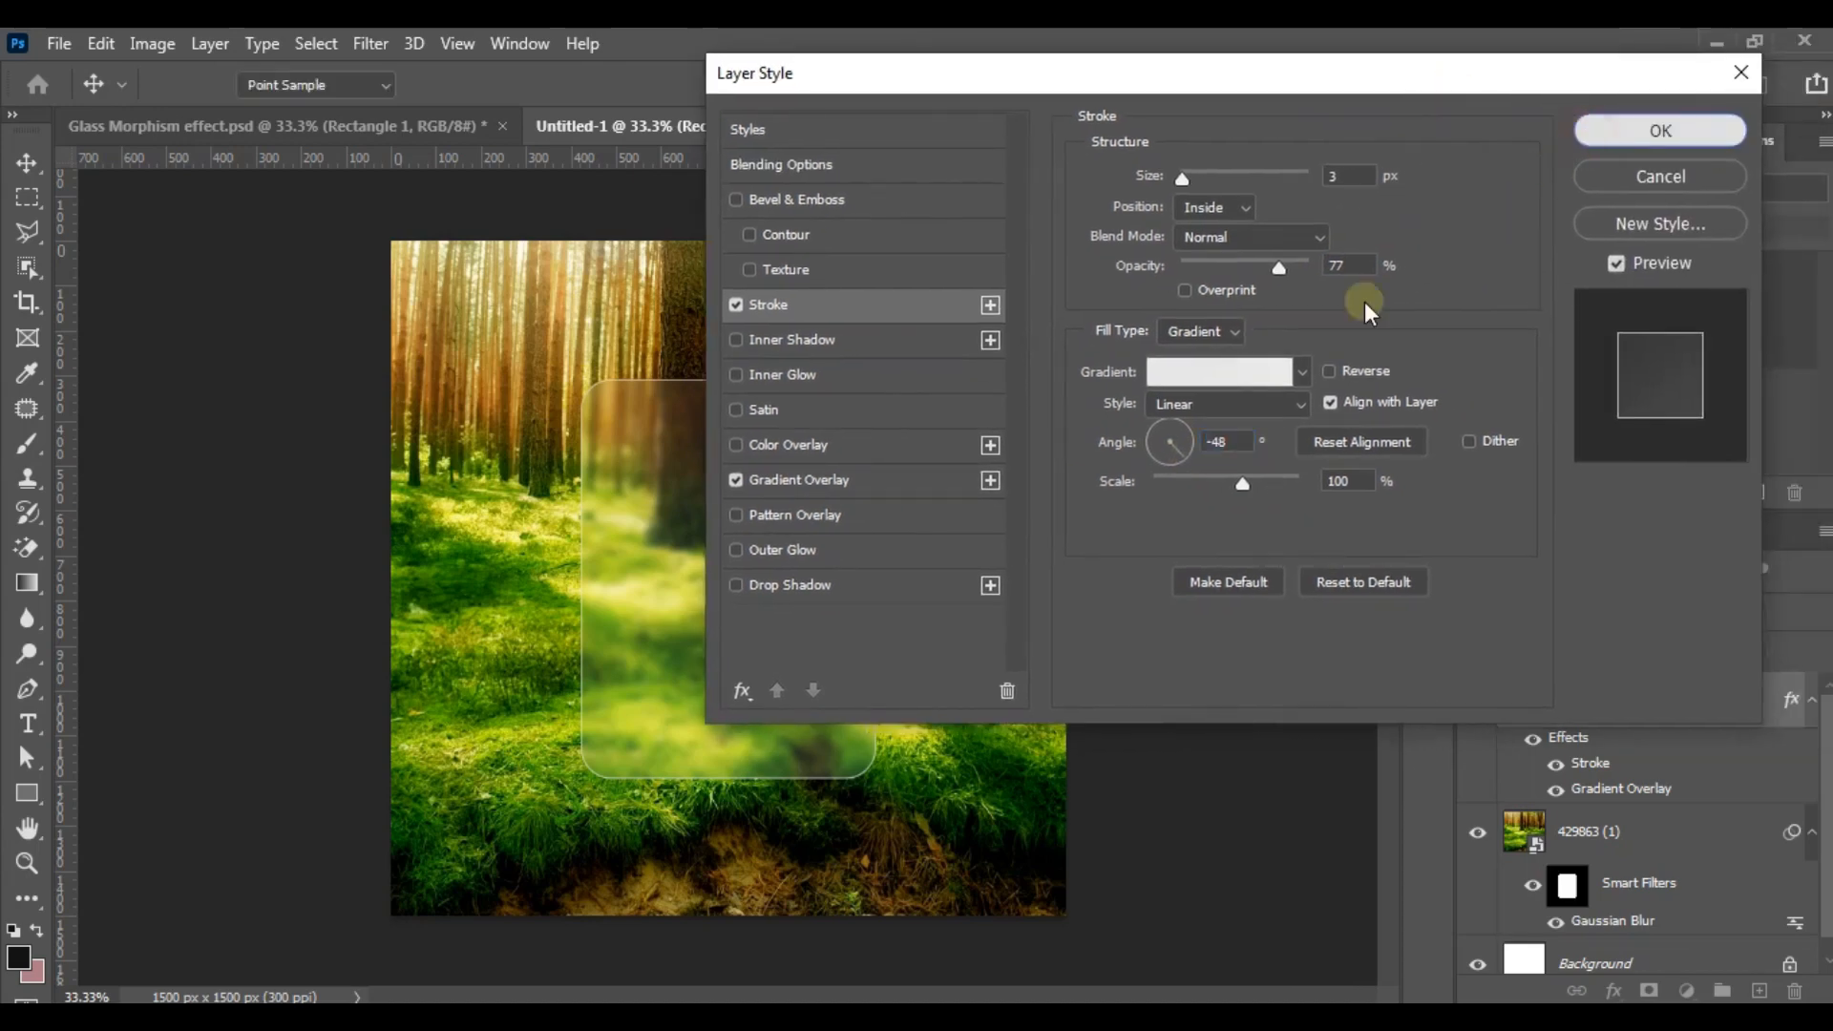
- Collapse the Rectangle 1 layer's effects list and examine the glass panel up close and in full view
{"action": "left_click", "coordinate": [1811, 699]}
{"action": "key", "text": "ctrl+plus"}
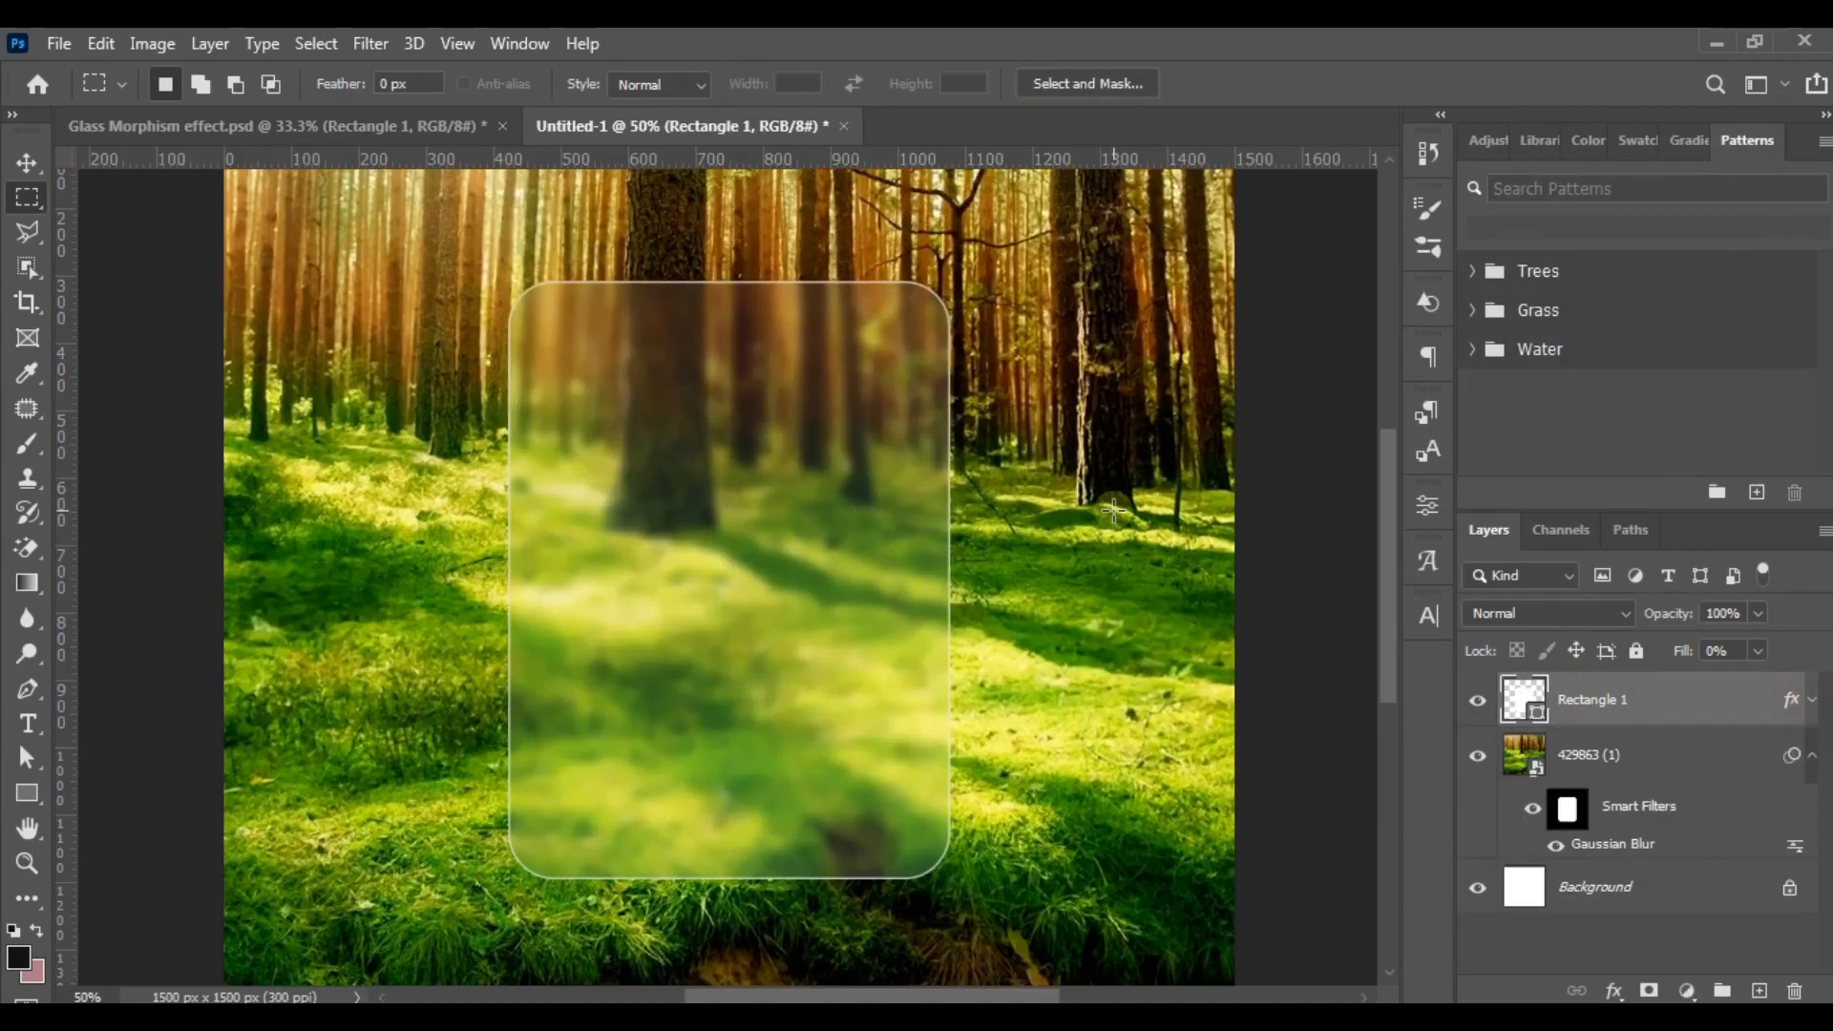
{"action": "key", "text": "ctrl+minus"}
{"action": "key", "text": "ctrl+plus"}
{"action": "key", "text": "ctrl+plus"}
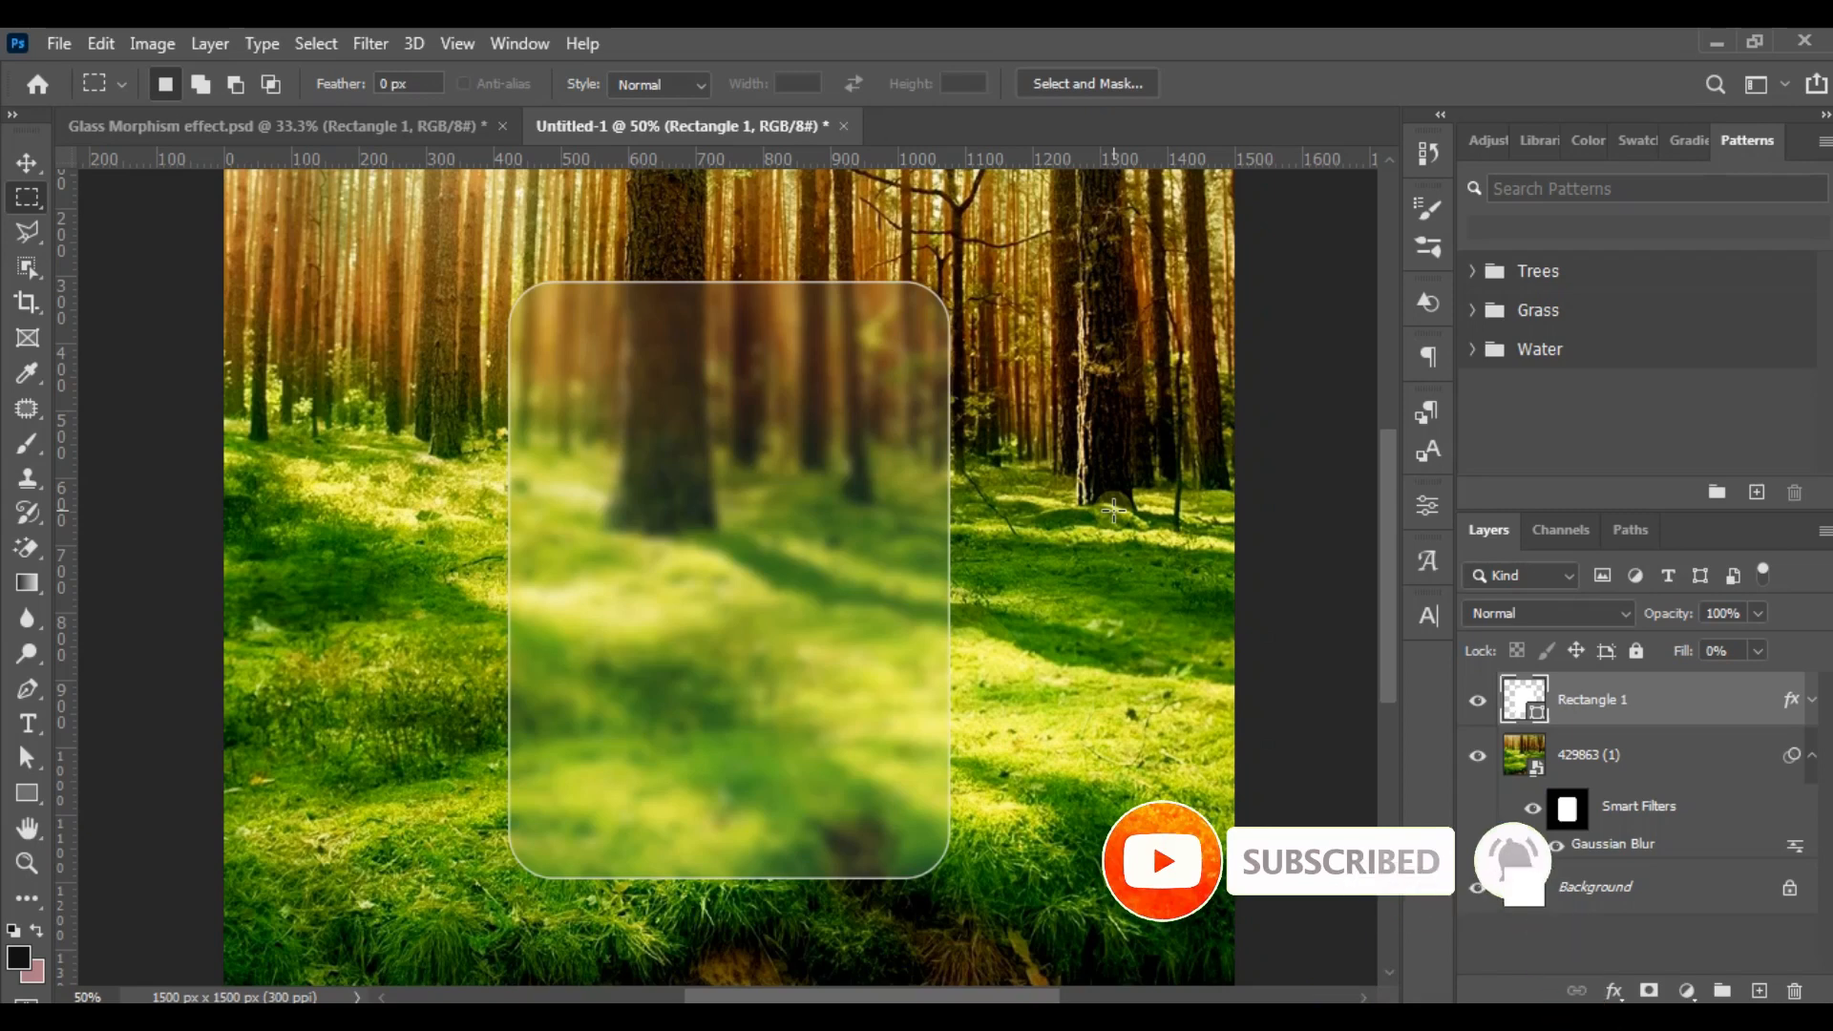
{"action": "key", "text": "ctrl+minus"}
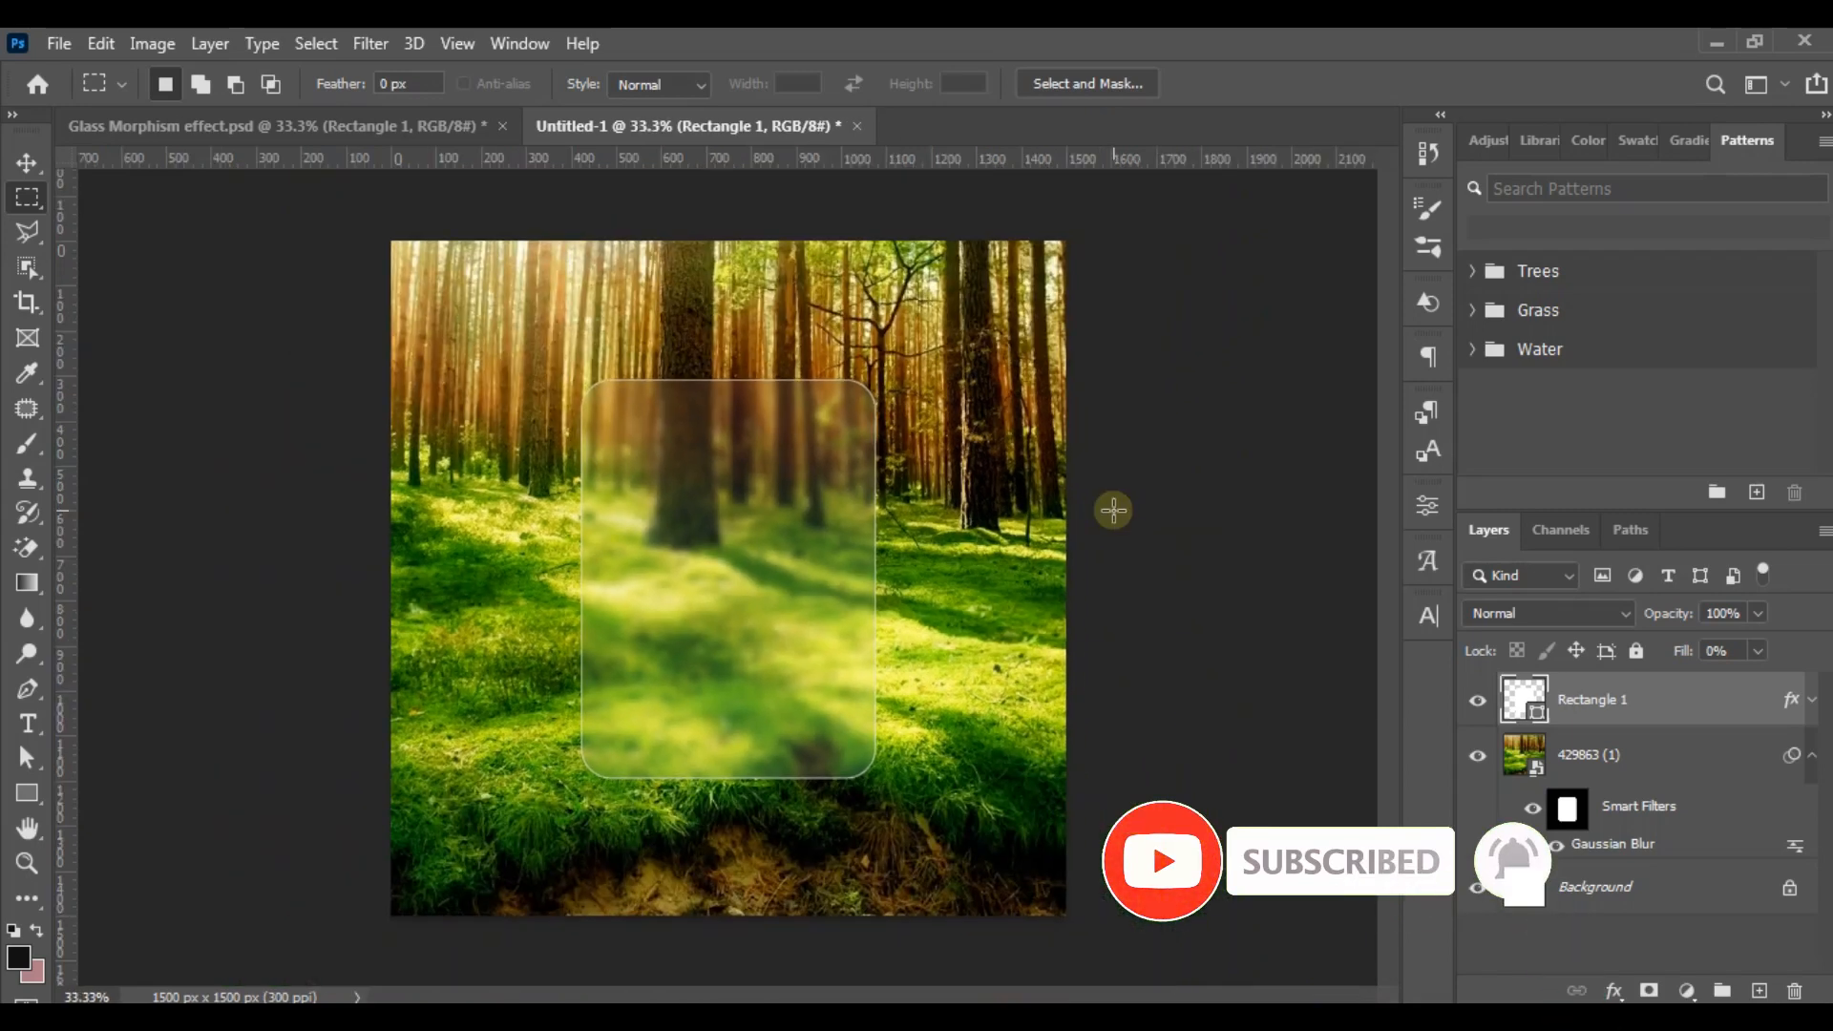
- Add the two-line white text RAIN FOREST in Steelfish Regular and place it on the glass panel
{"action": "left_click", "coordinate": [28, 724]}
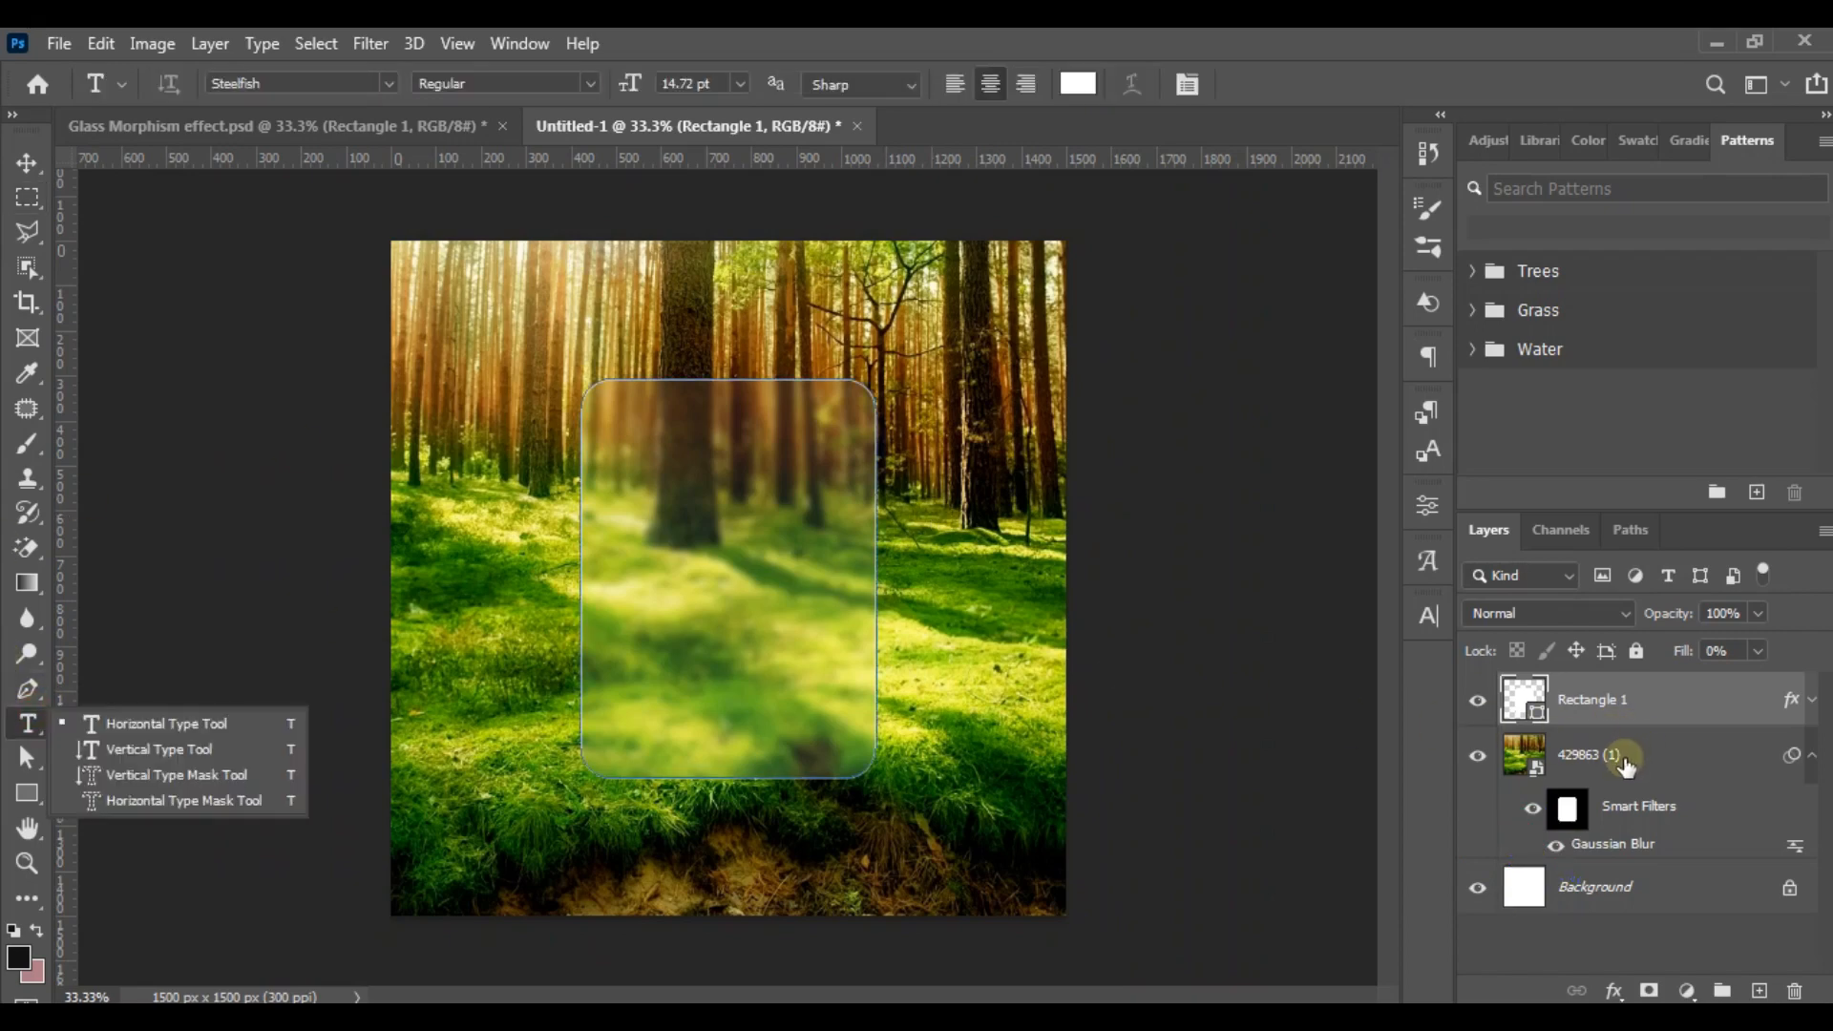
{"action": "left_click", "coordinate": [625, 330]}
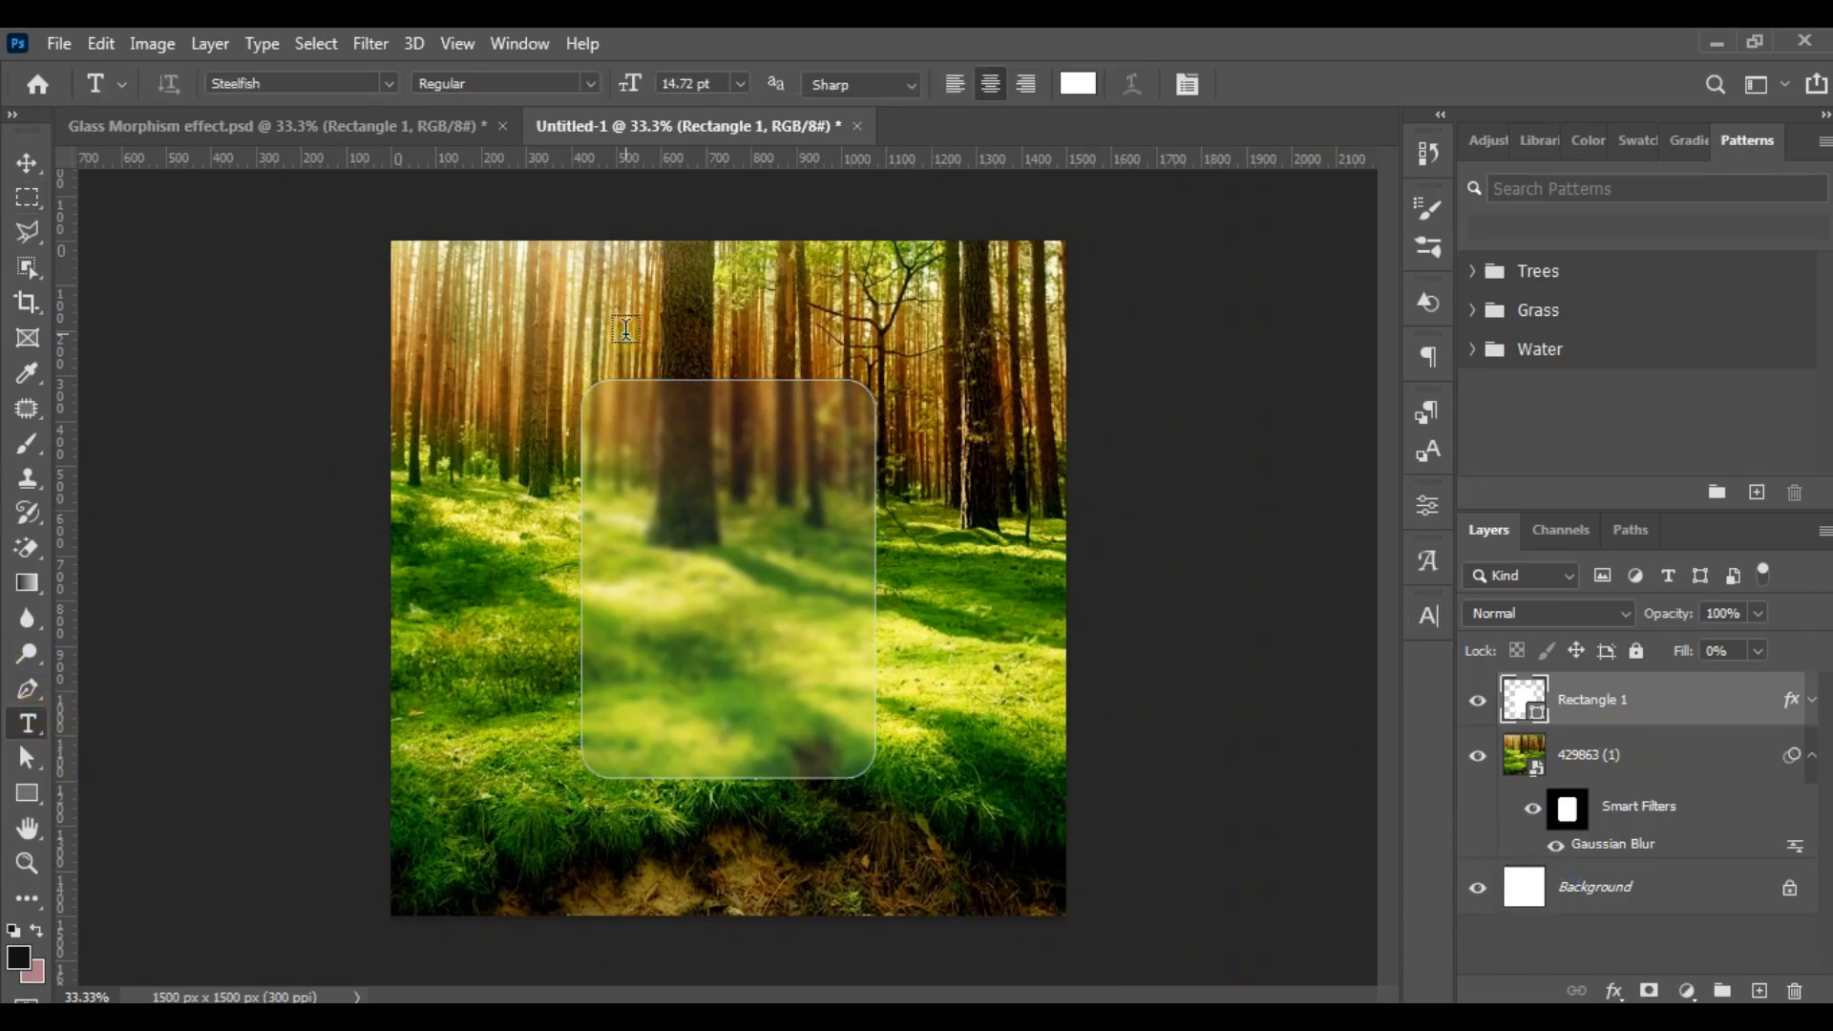
{"action": "left_click", "coordinate": [625, 329]}
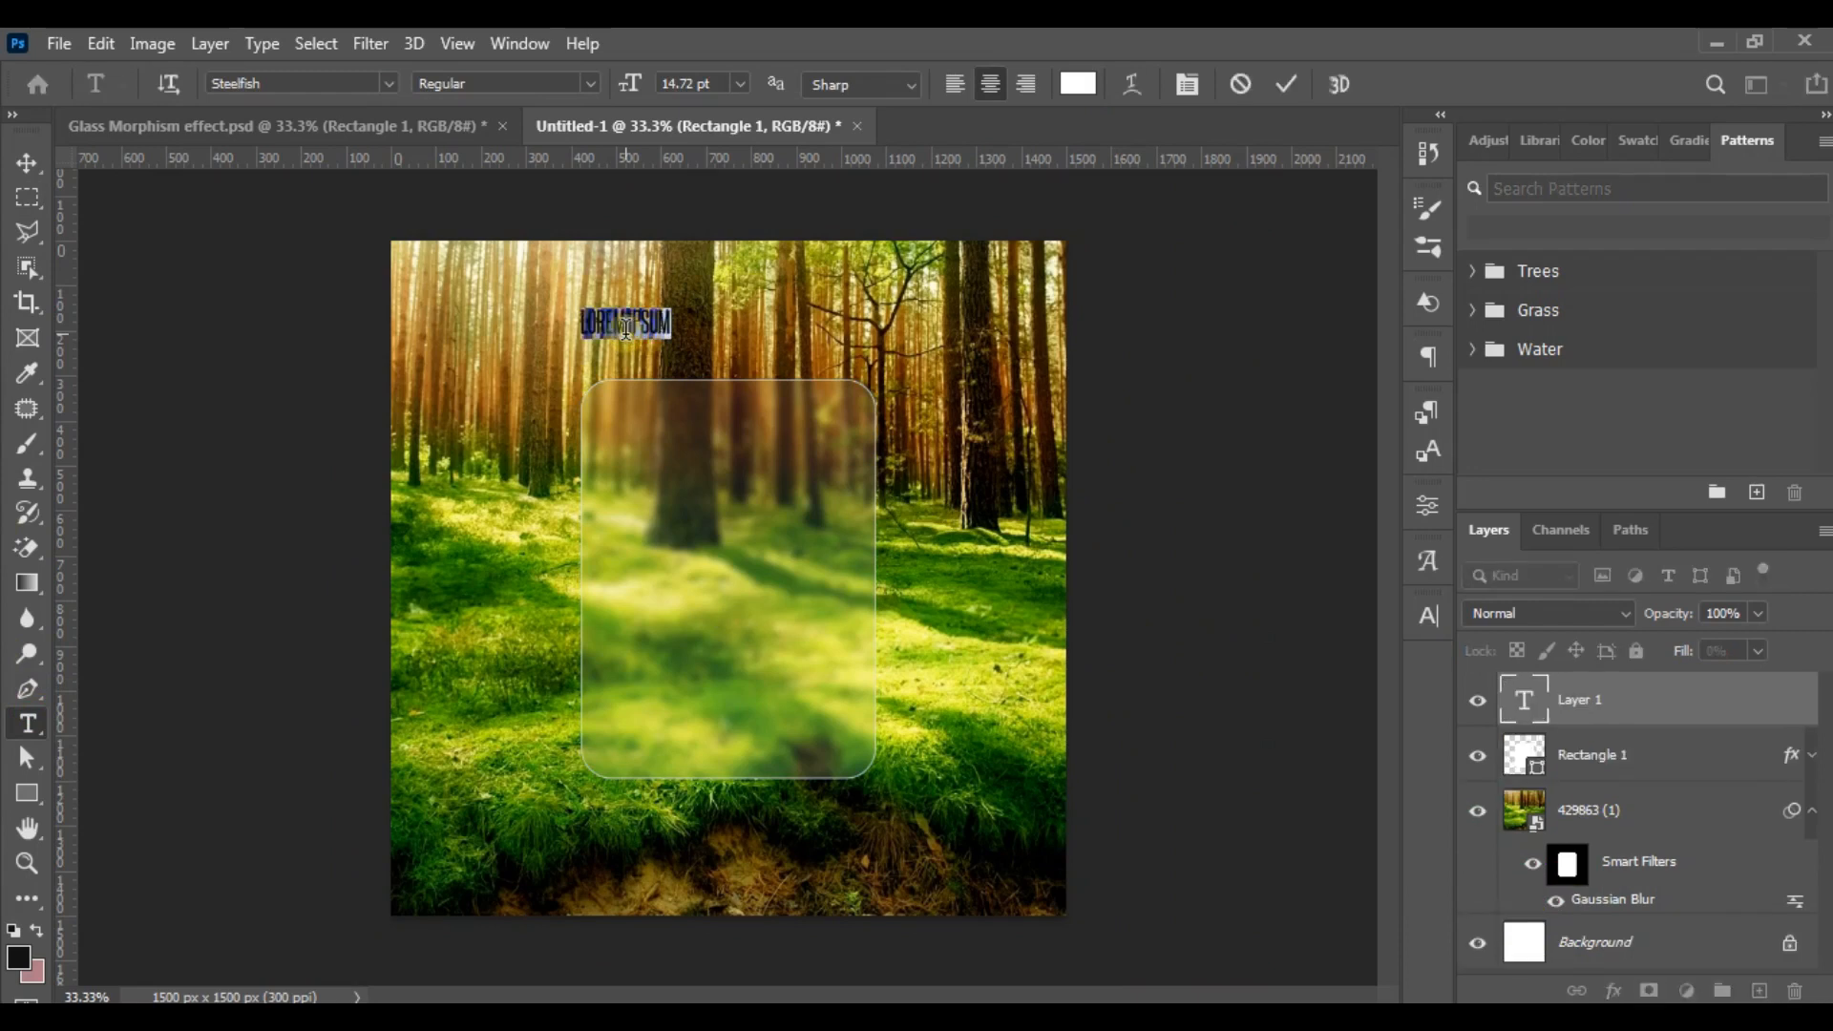
{"action": "left_click", "coordinate": [625, 329]}
{"action": "key", "text": "ctrl+a"}
{"action": "type", "text": "RAIN"}
{"action": "key", "text": "Return"}
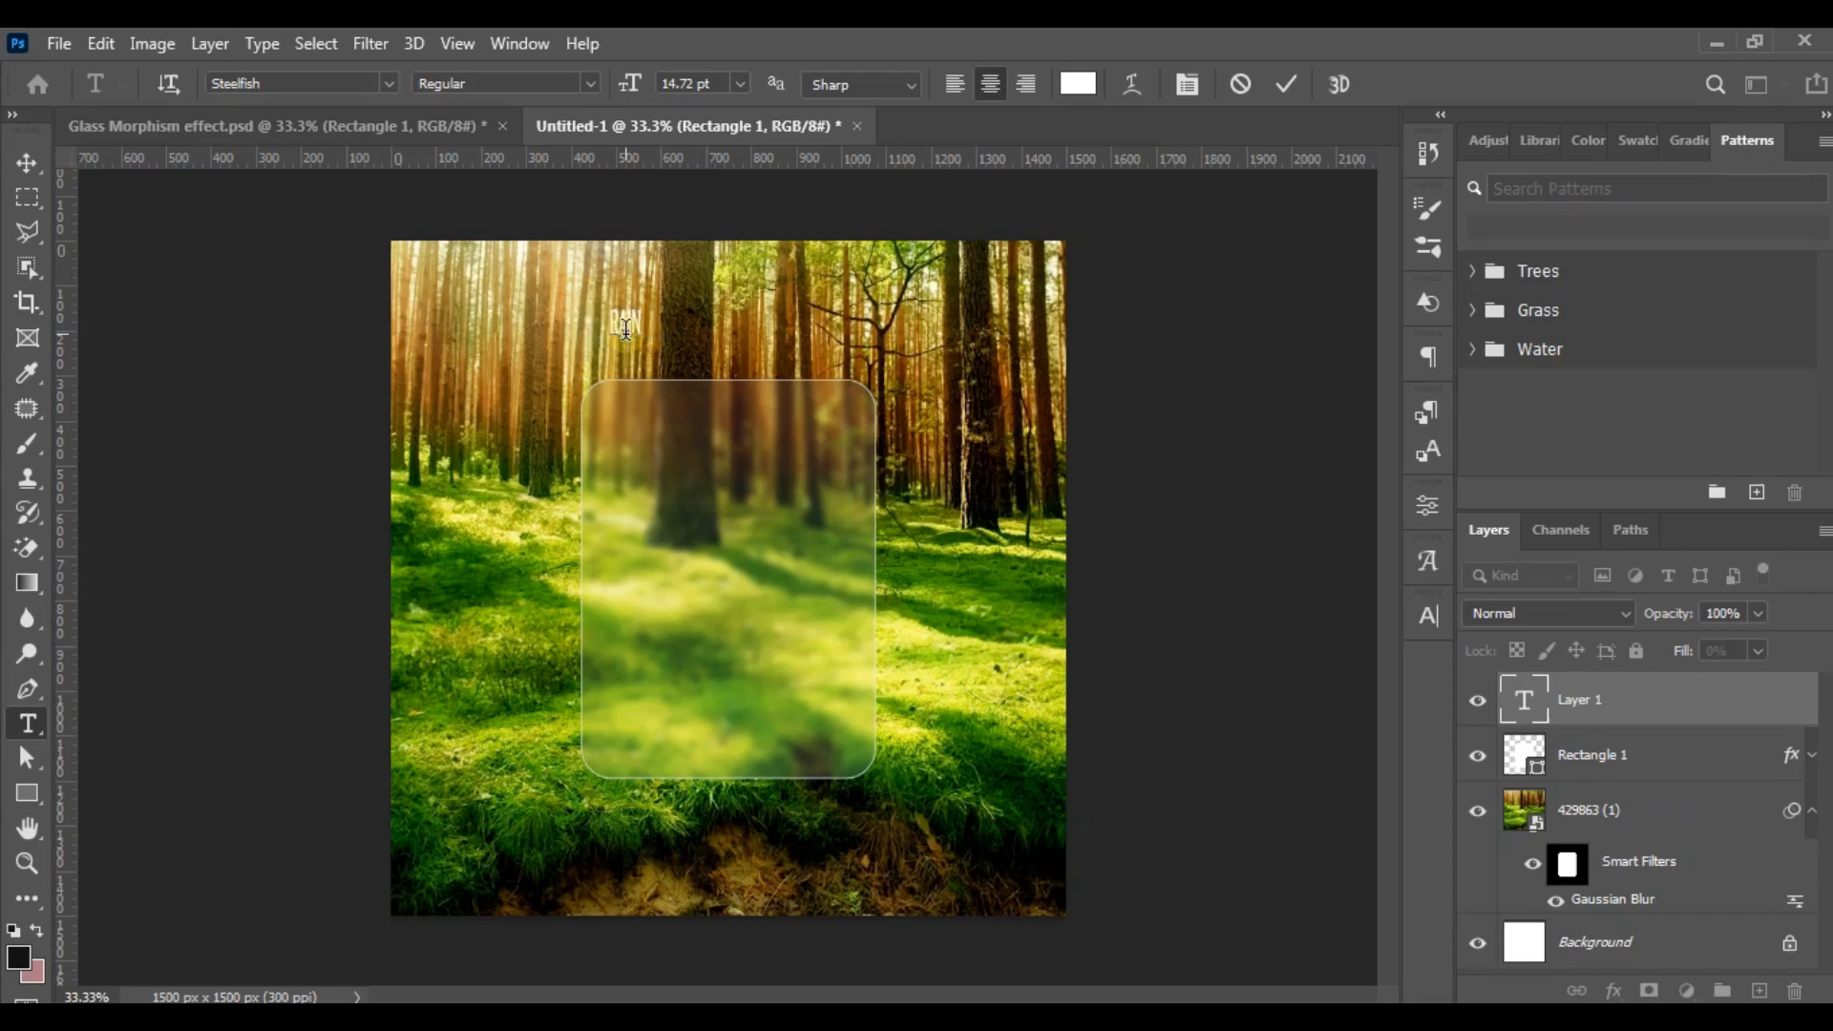
{"action": "type", "text": "FOREST"}
{"action": "left_click_drag", "start_coordinate": [702, 372], "coordinate": [743, 550]}
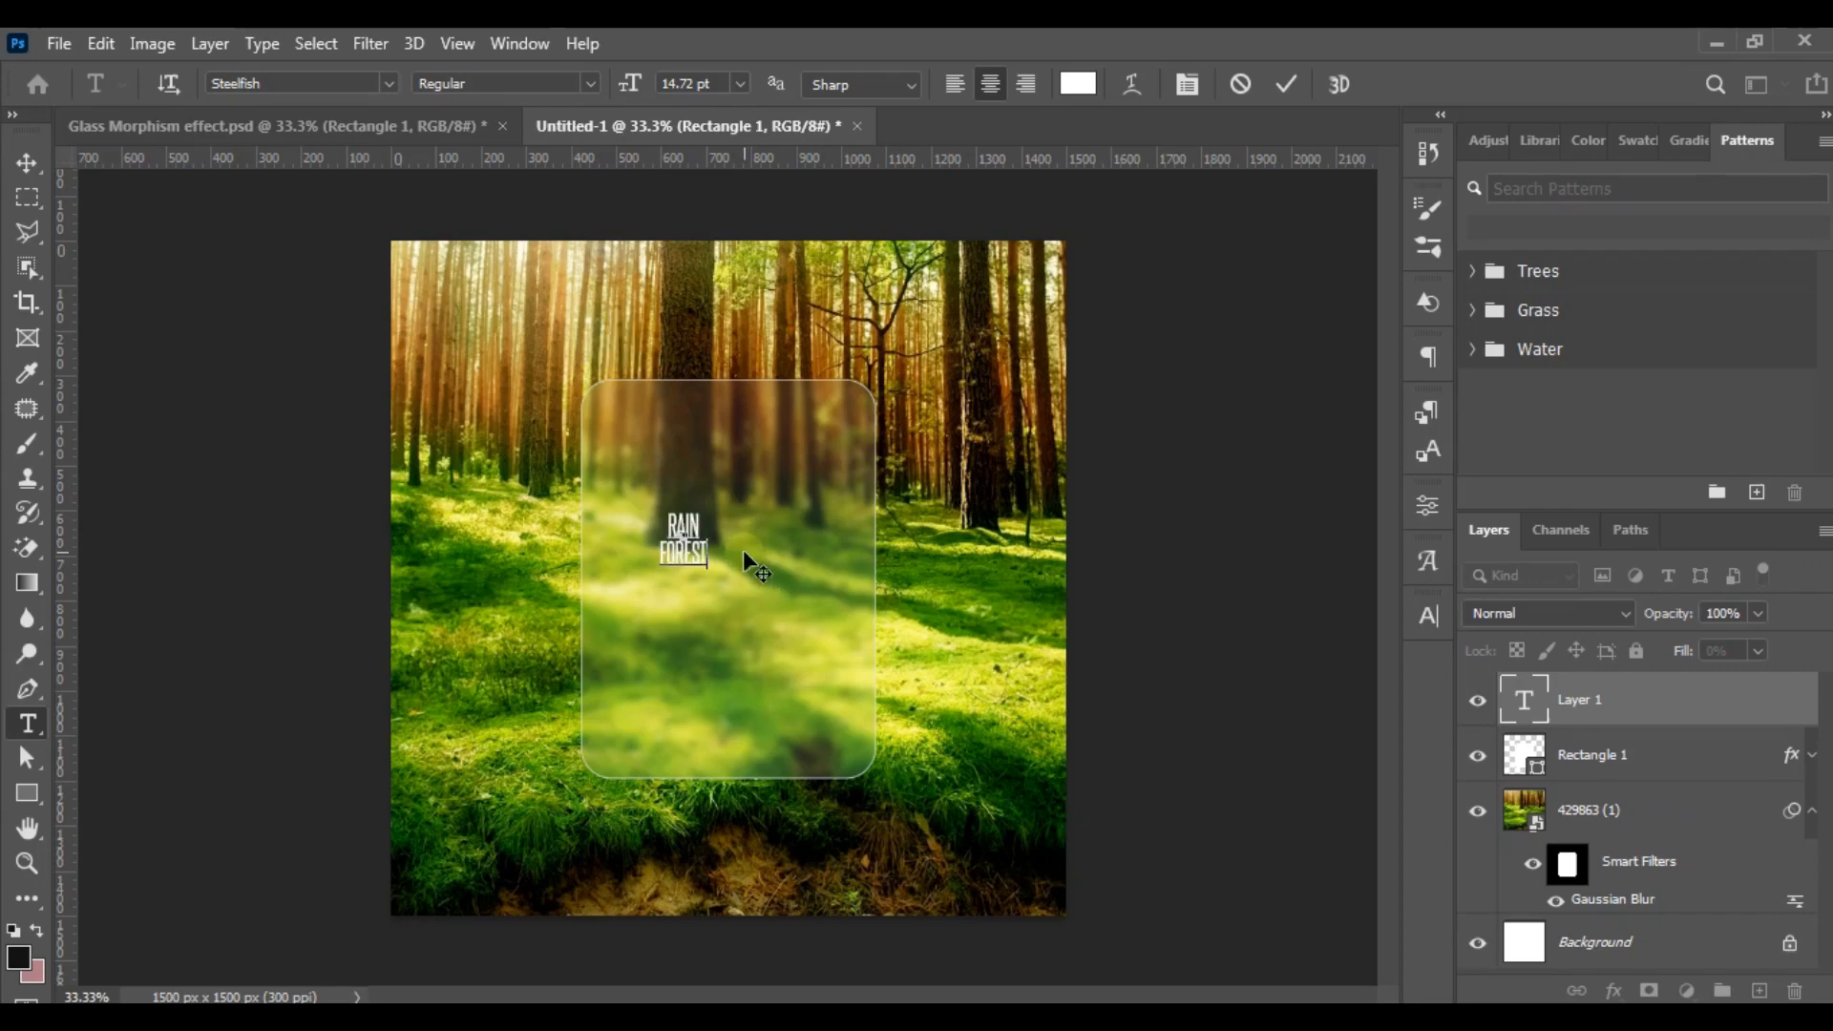
- Set the font size of the whole RAIN FOREST text to 48 pt
{"action": "key", "text": "ctrl+a"}
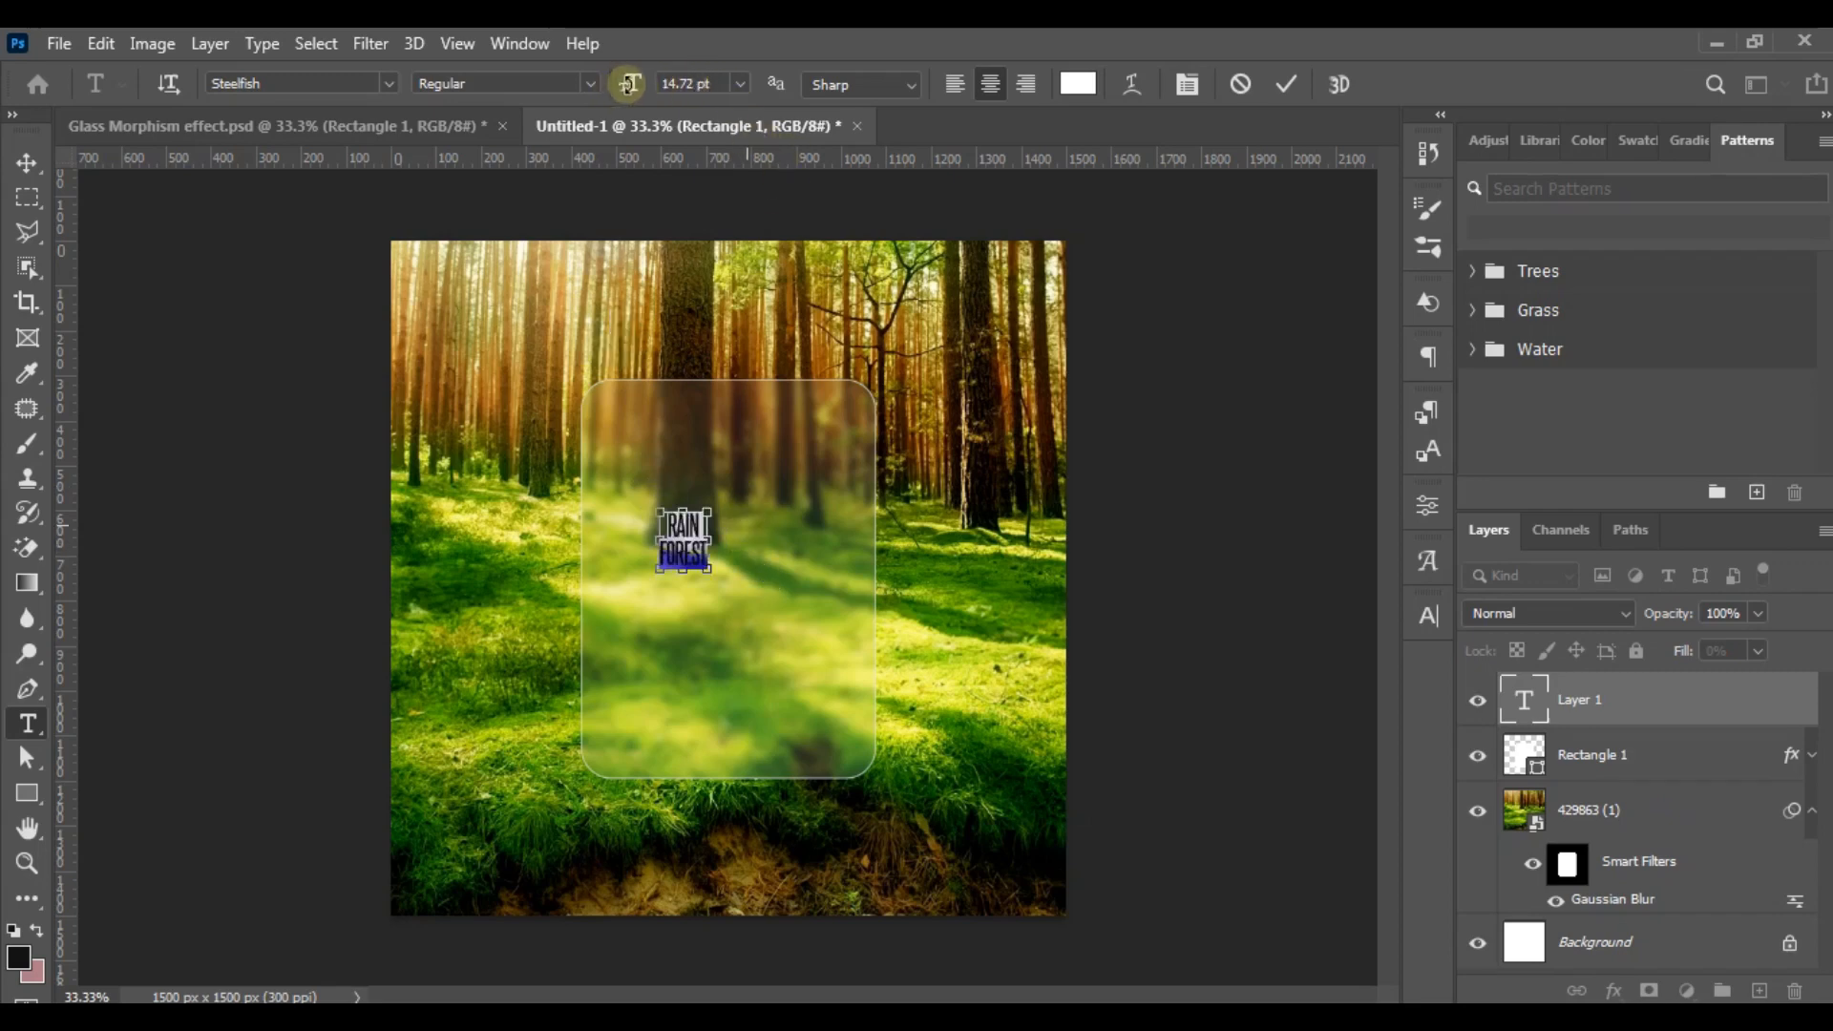
{"action": "left_click_drag", "start_coordinate": [629, 86], "coordinate": [676, 102]}
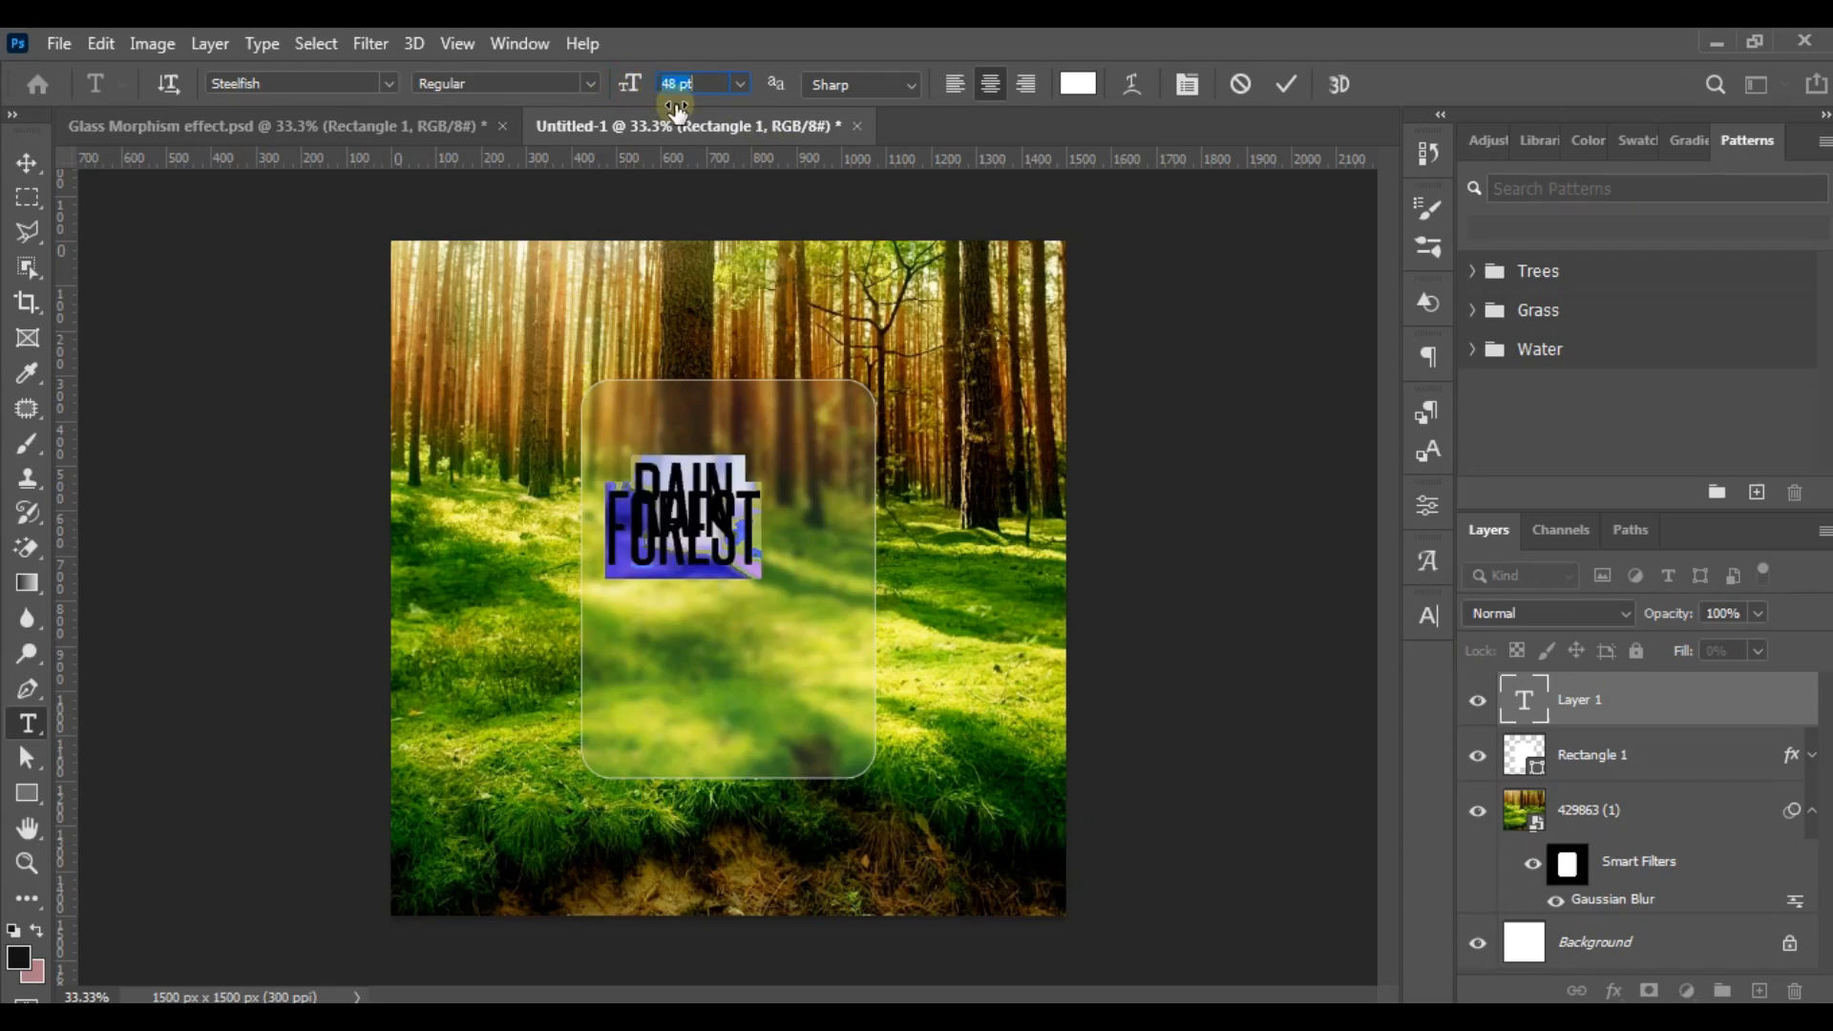
- Set the leading of the RAIN FOREST text to 56 pt
{"action": "left_click", "coordinate": [1428, 617]}
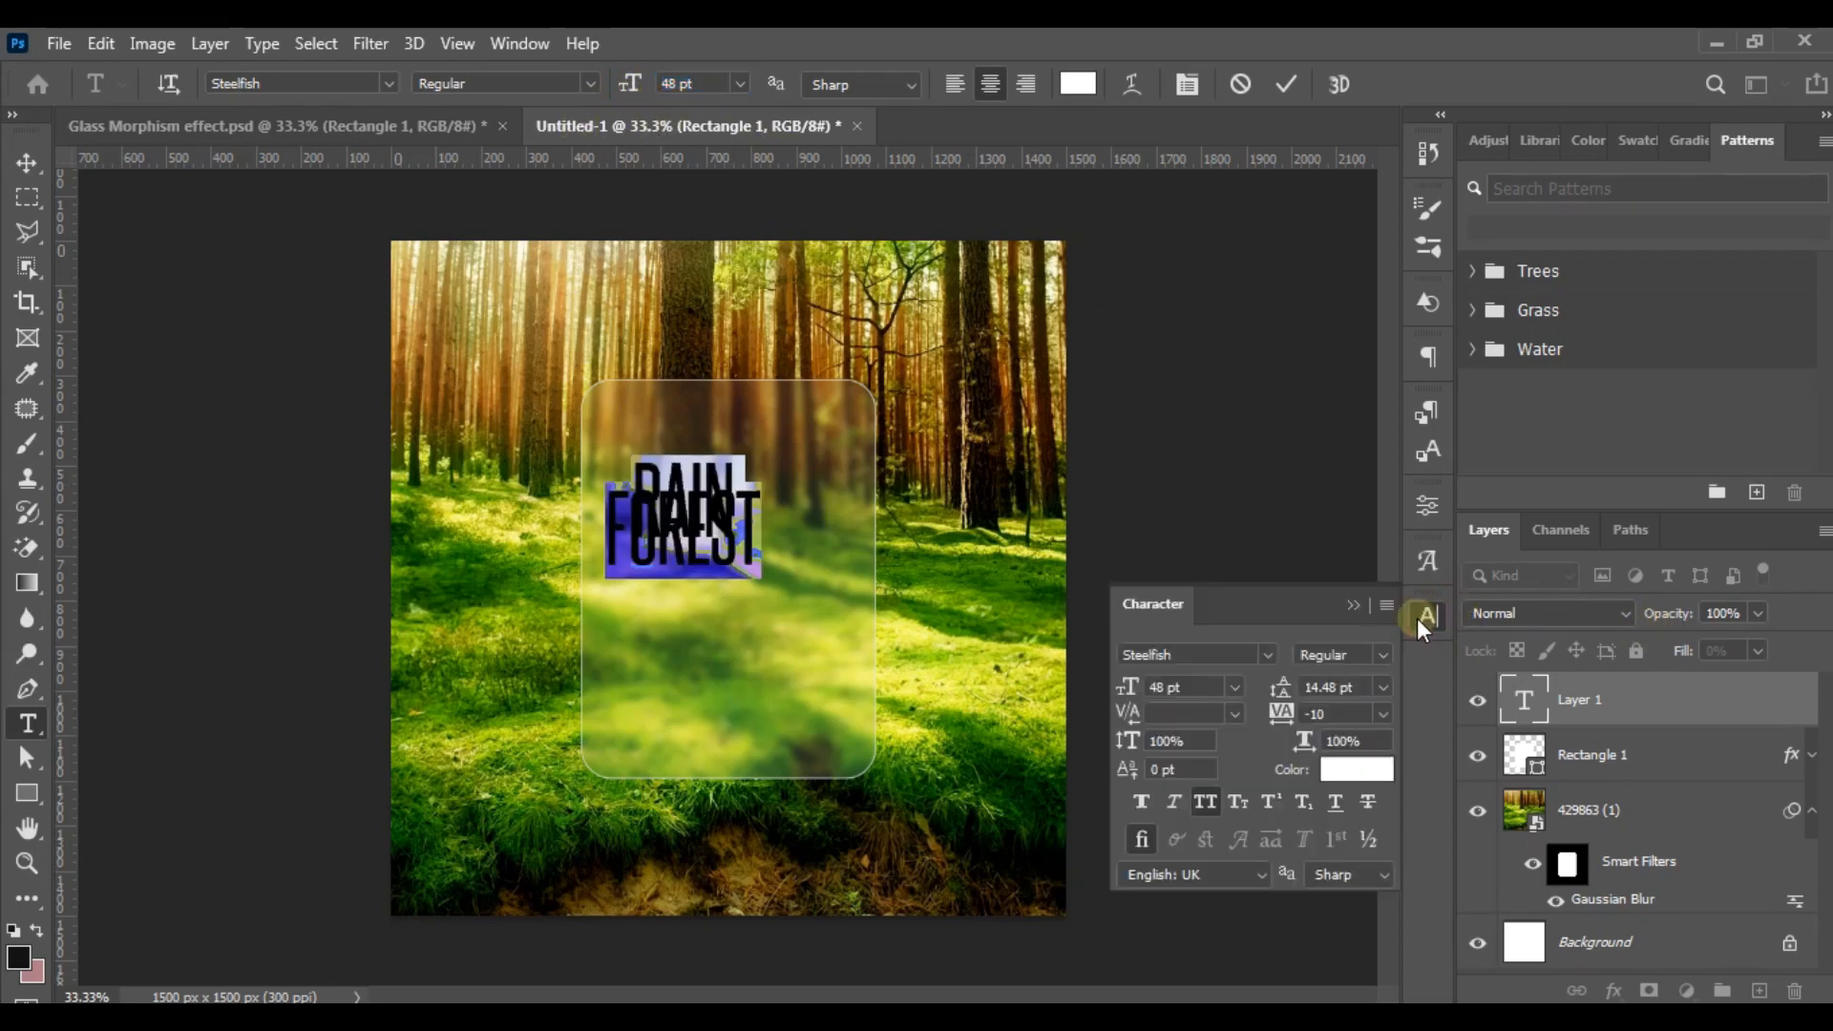
{"action": "left_click_drag", "start_coordinate": [1360, 688], "coordinate": [1277, 665]}
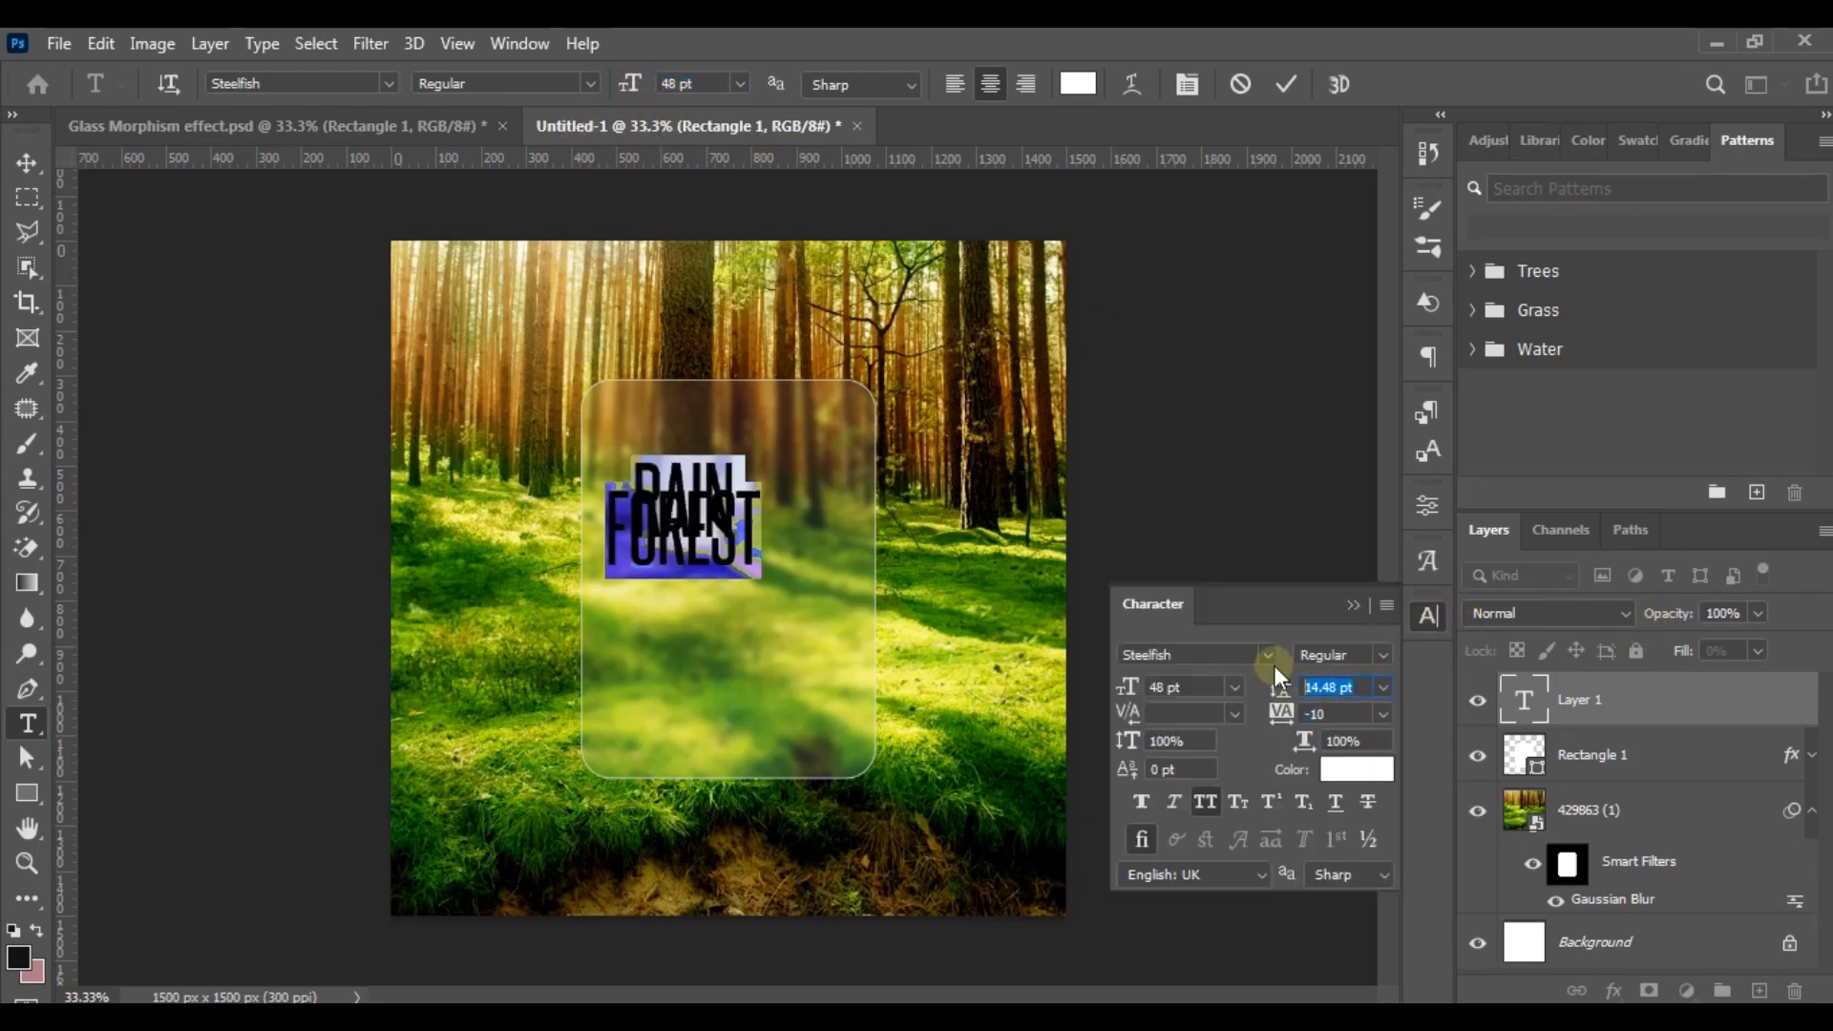
{"action": "type", "text": "56"}
{"action": "key", "text": "Return"}
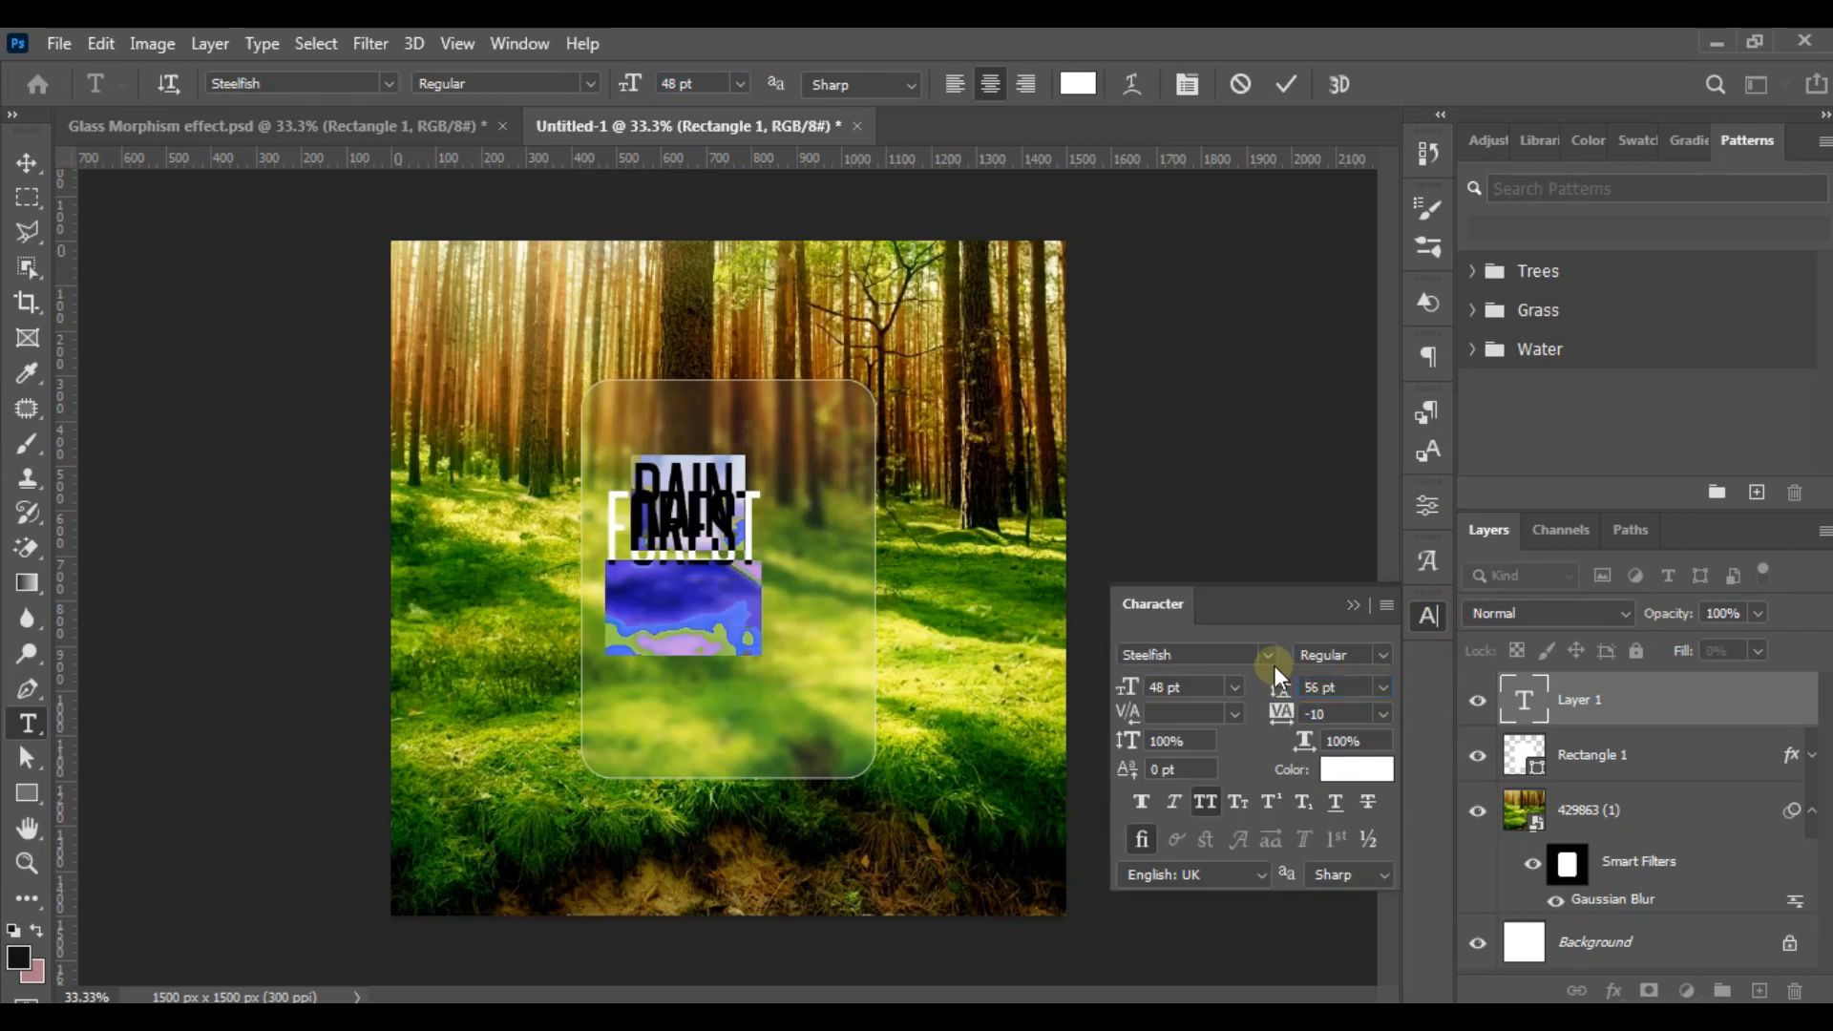
- Change the font of the RAIN FOREST text to Poppins ExtraBold
{"action": "left_click", "coordinate": [382, 83]}
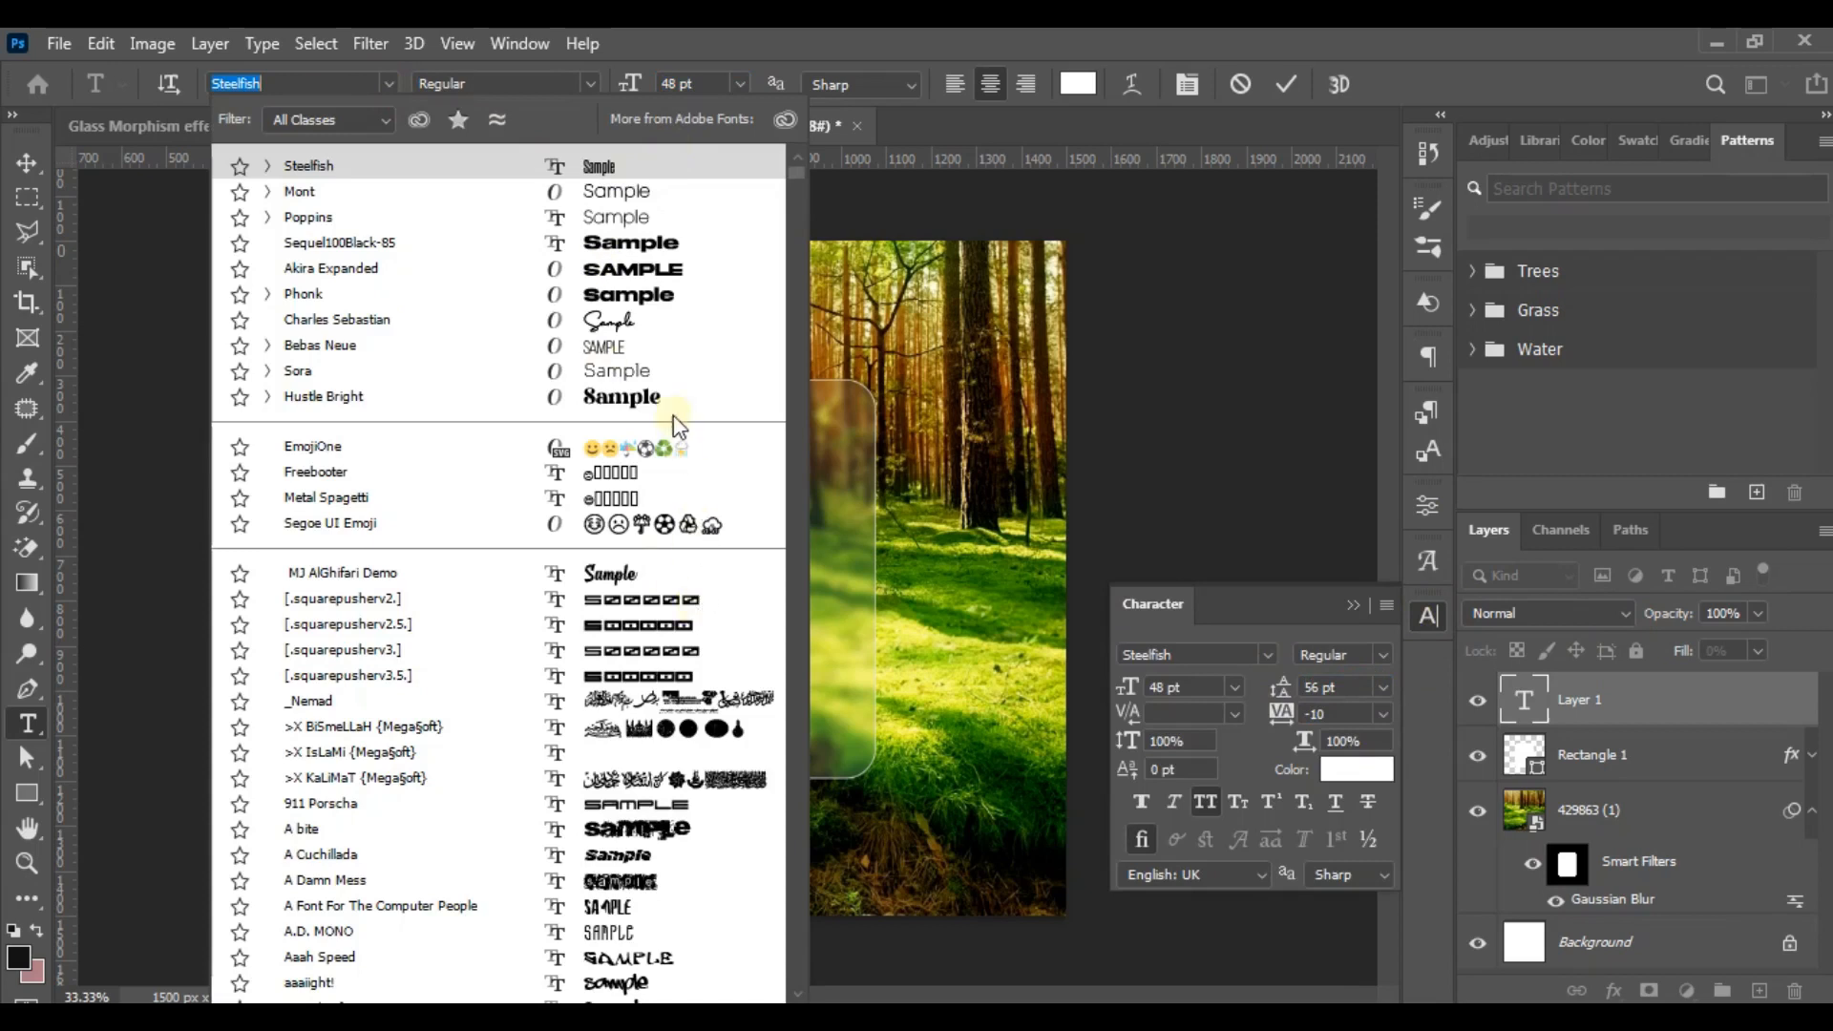
{"action": "scroll", "coordinate": [659, 692], "scroll_direction": "down", "scroll_amount": 1}
{"action": "scroll", "coordinate": [656, 689], "scroll_direction": "down", "scroll_amount": 6}
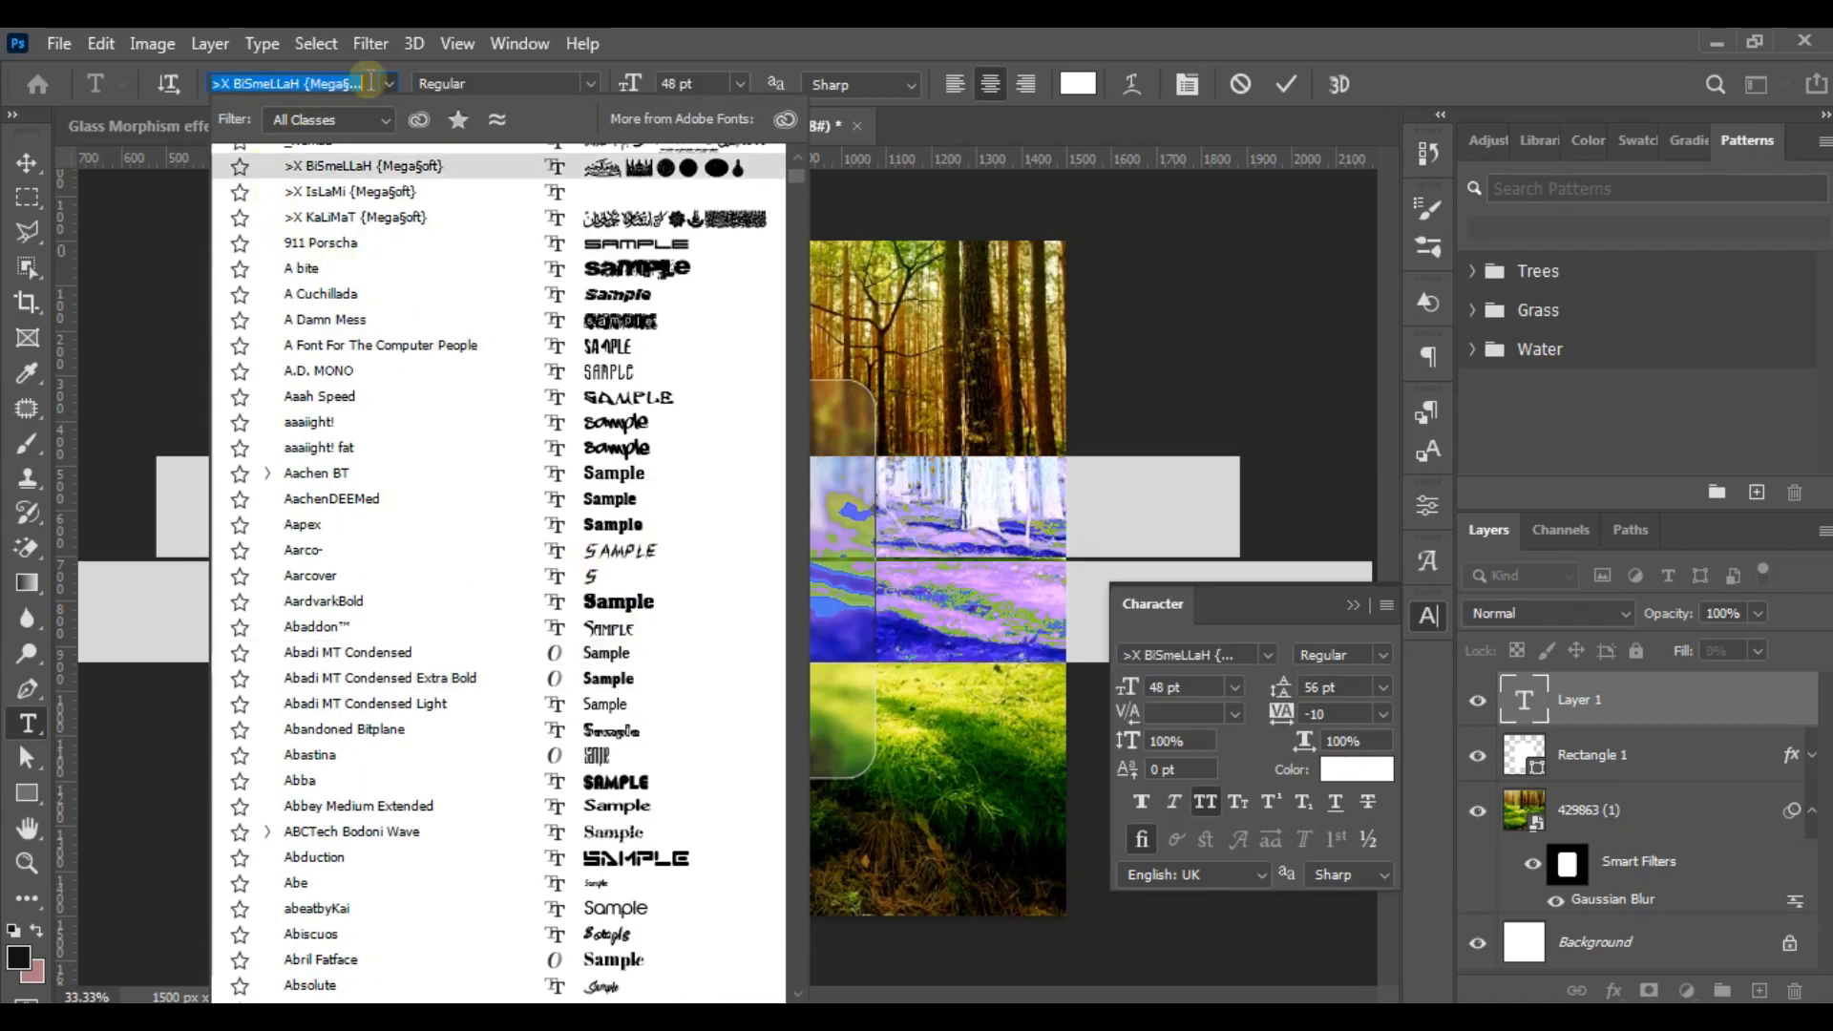
{"action": "type", "text": "p"}
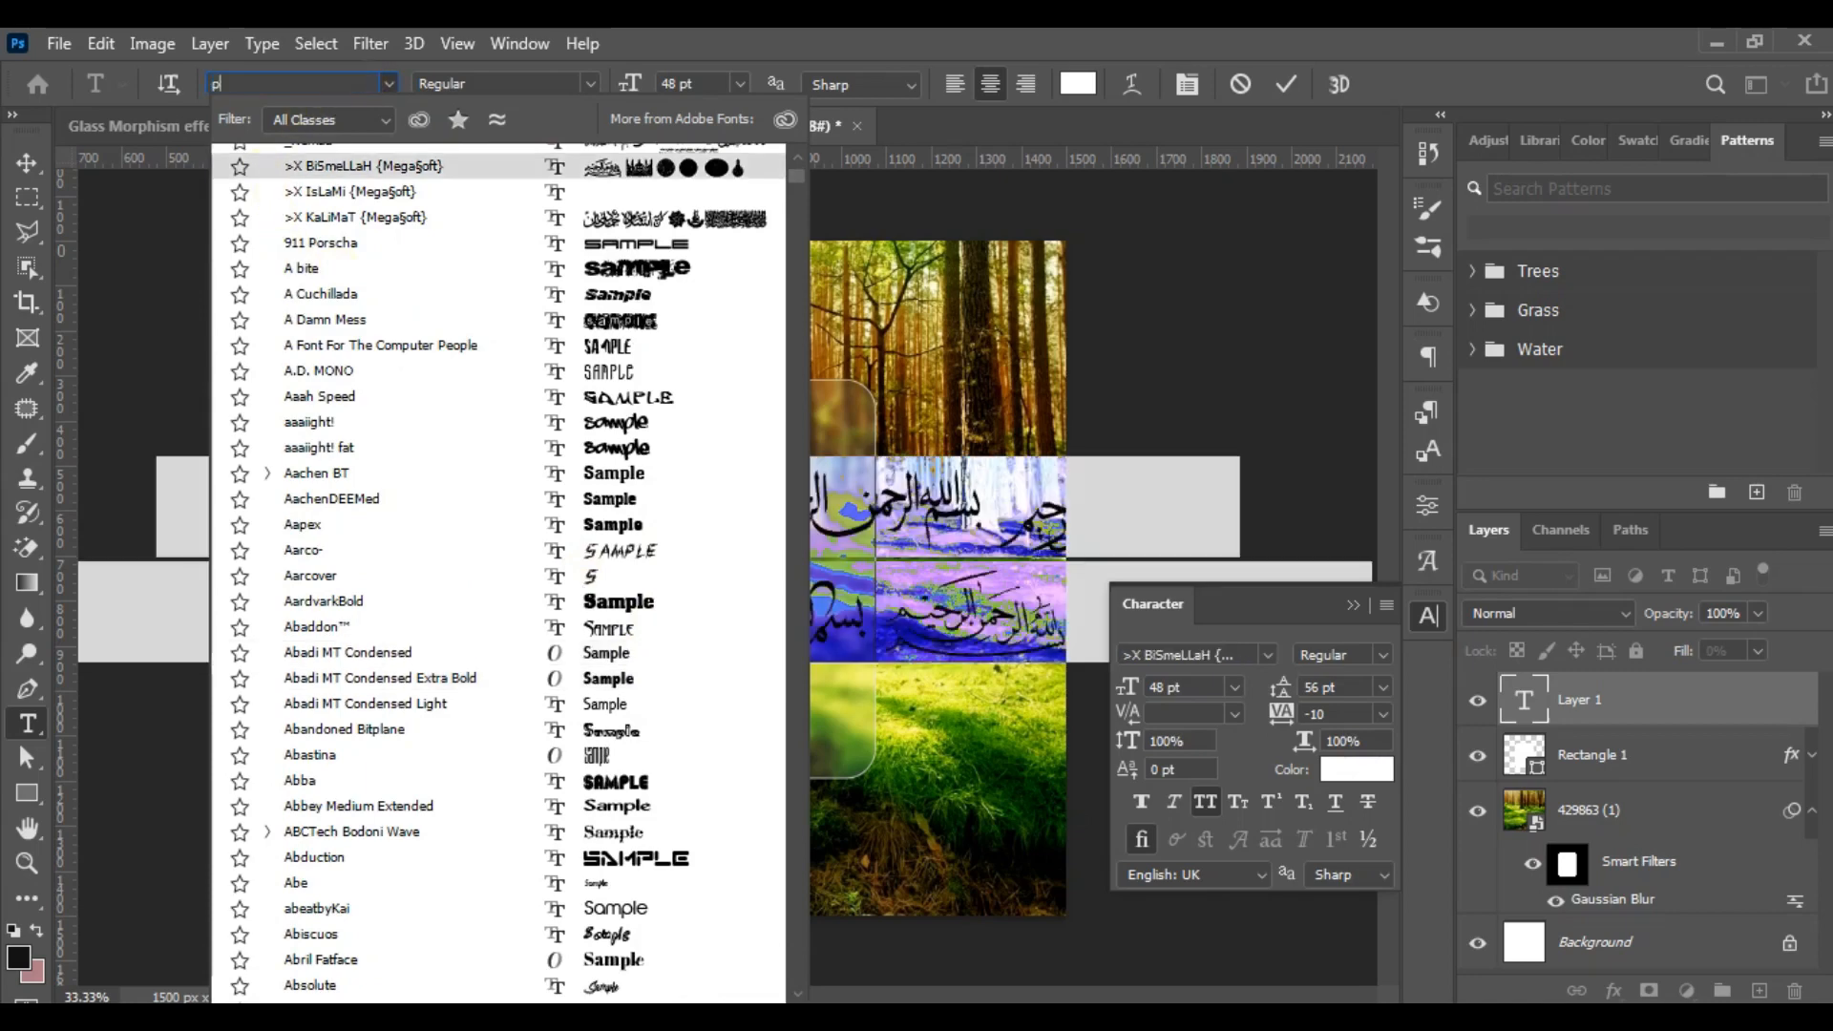
{"action": "type", "text": "o"}
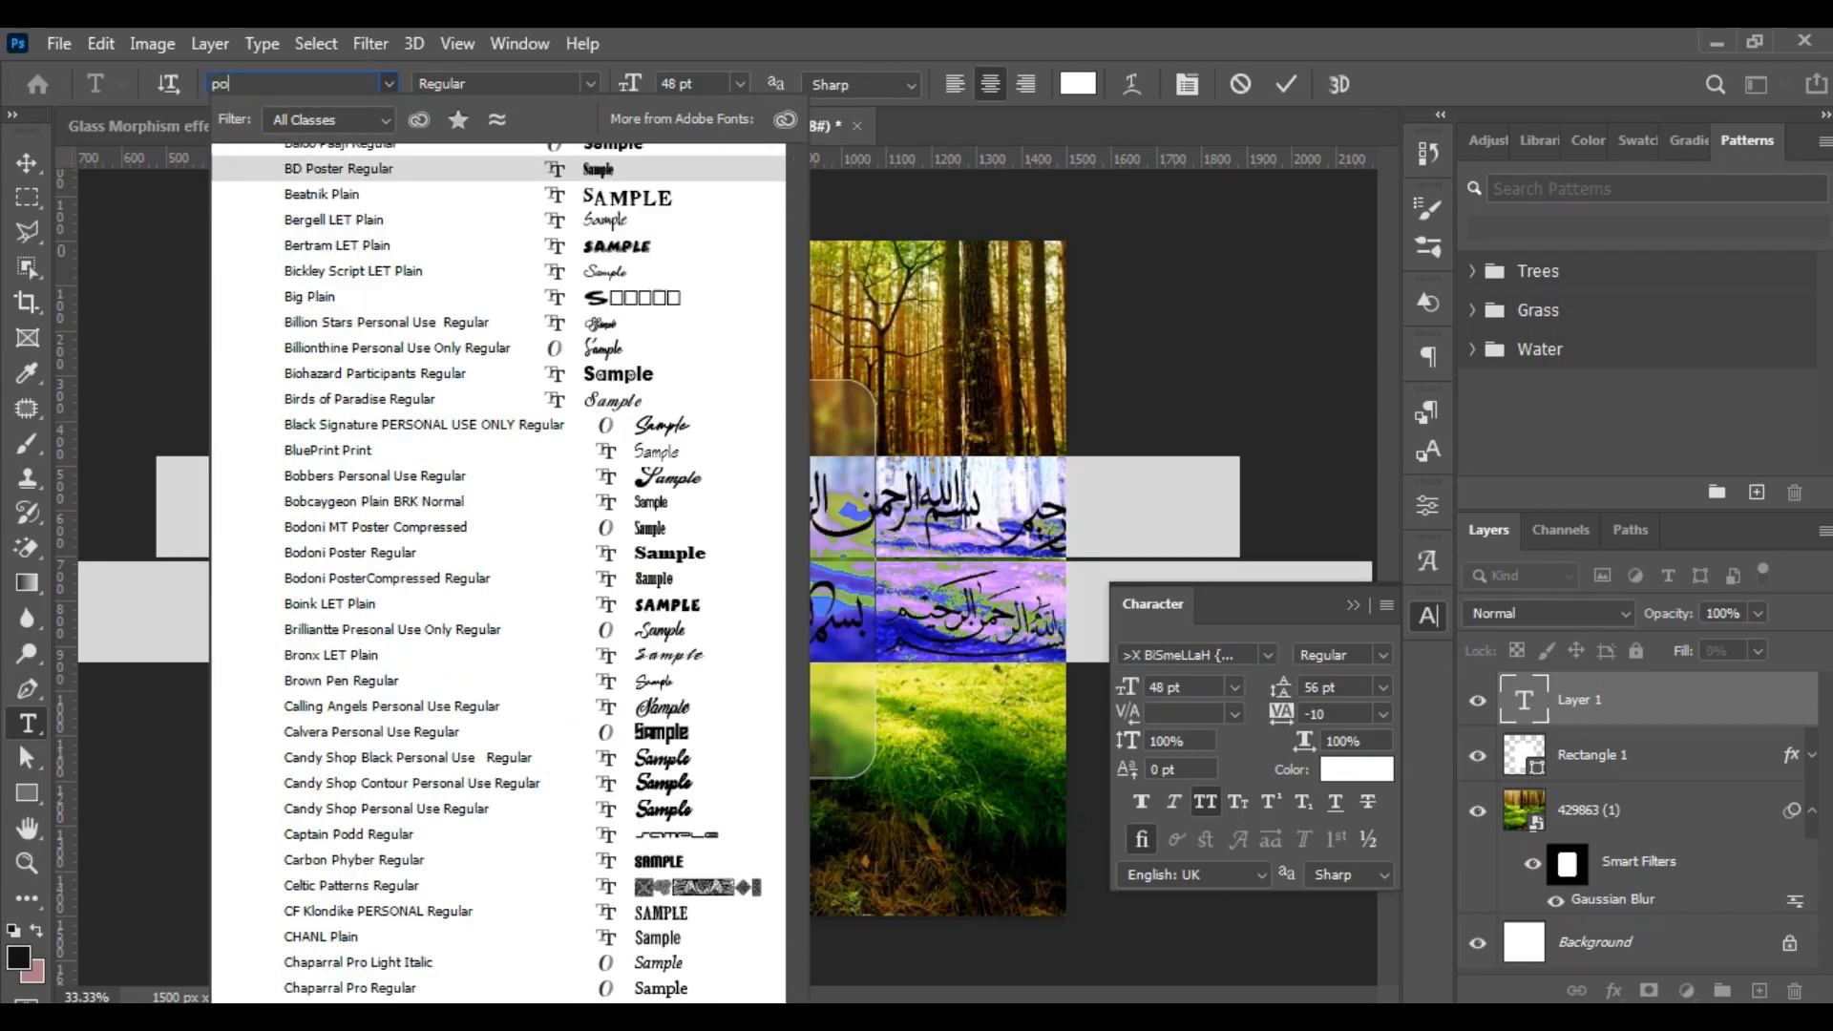
{"action": "type", "text": "ppi"}
{"action": "key", "text": "Return"}
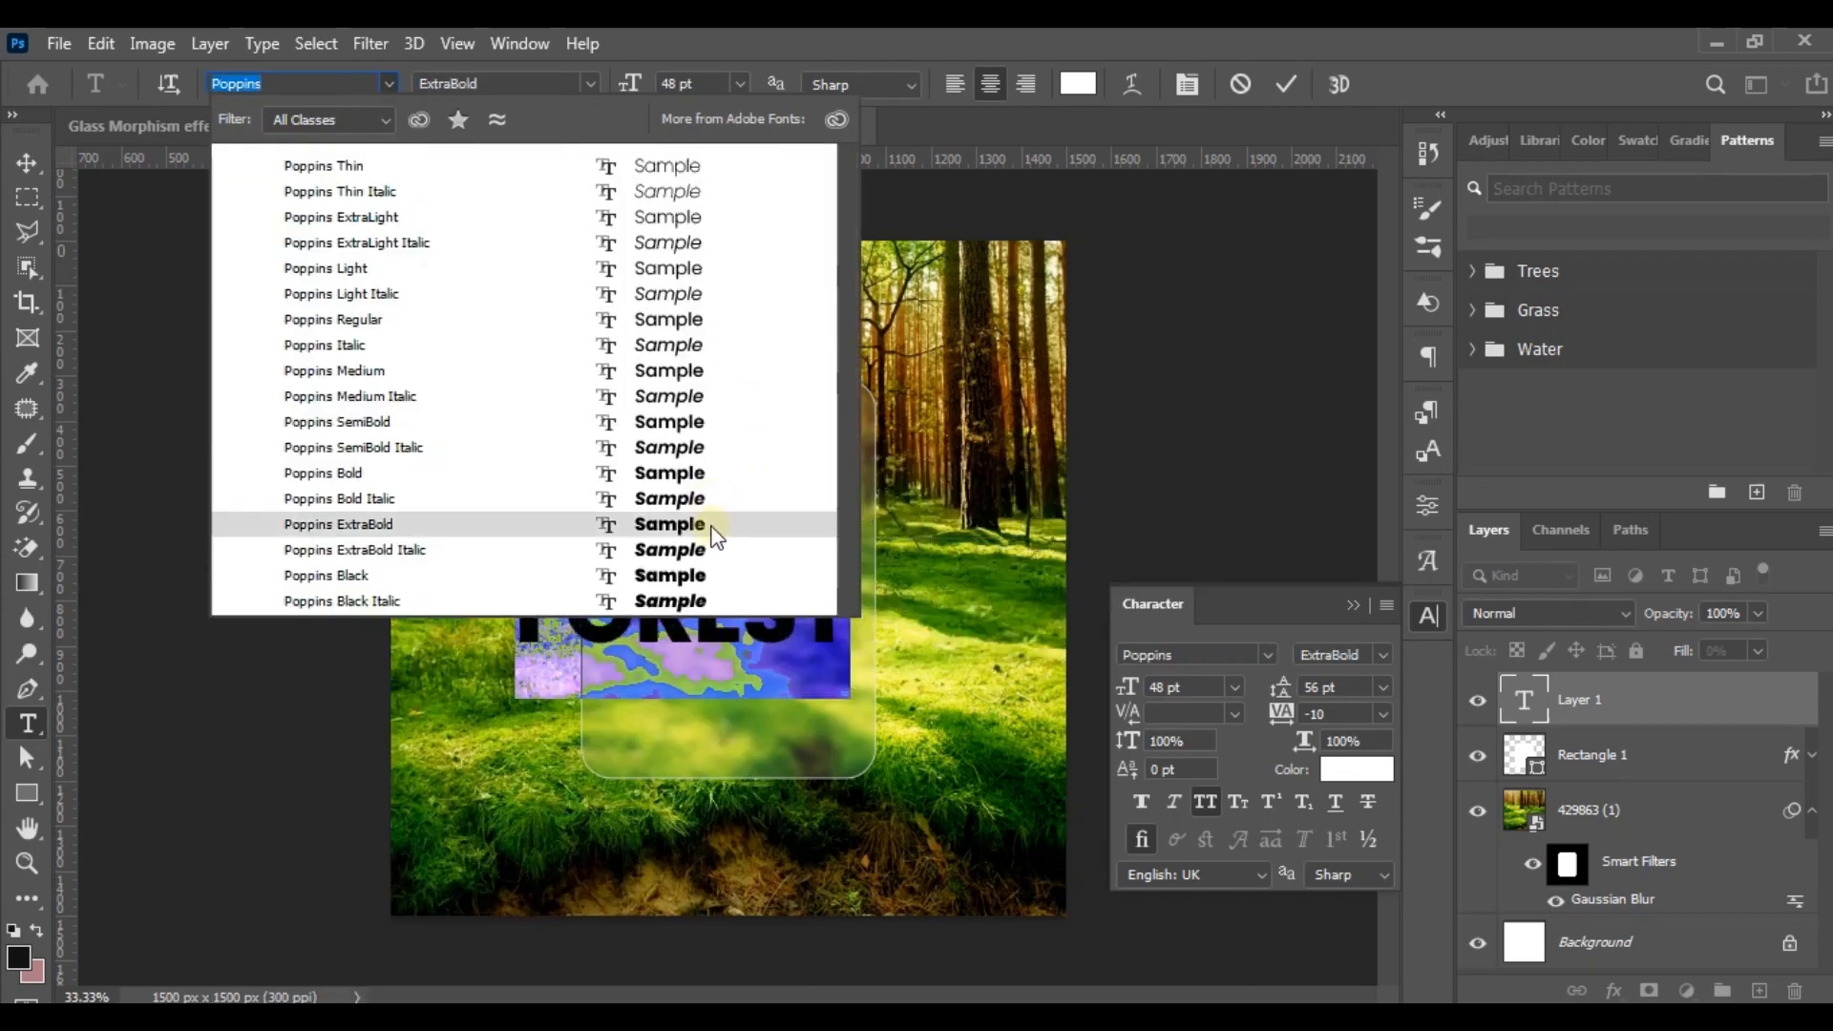
{"action": "left_click", "coordinate": [709, 524]}
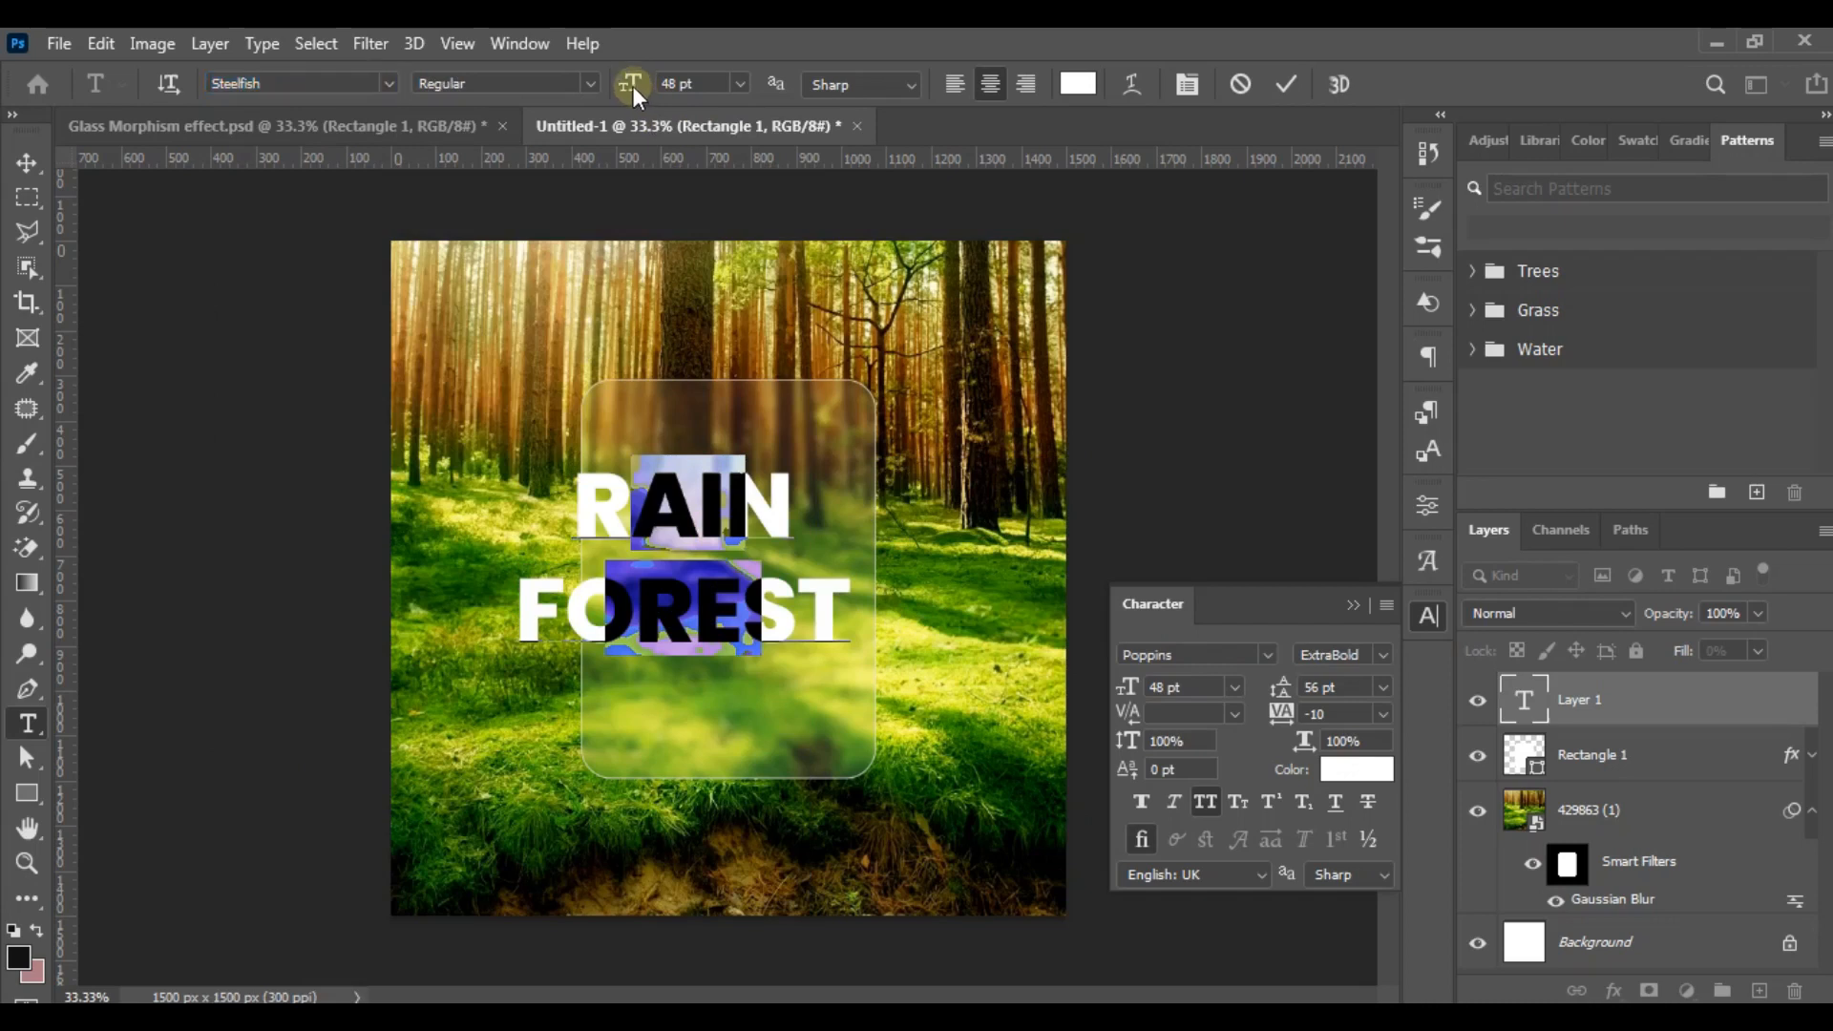
- Reduce the RAIN FOREST text to a font size of 34 pt and set its leading to 35 pt
{"action": "left_click_drag", "start_coordinate": [634, 83], "coordinate": [616, 89]}
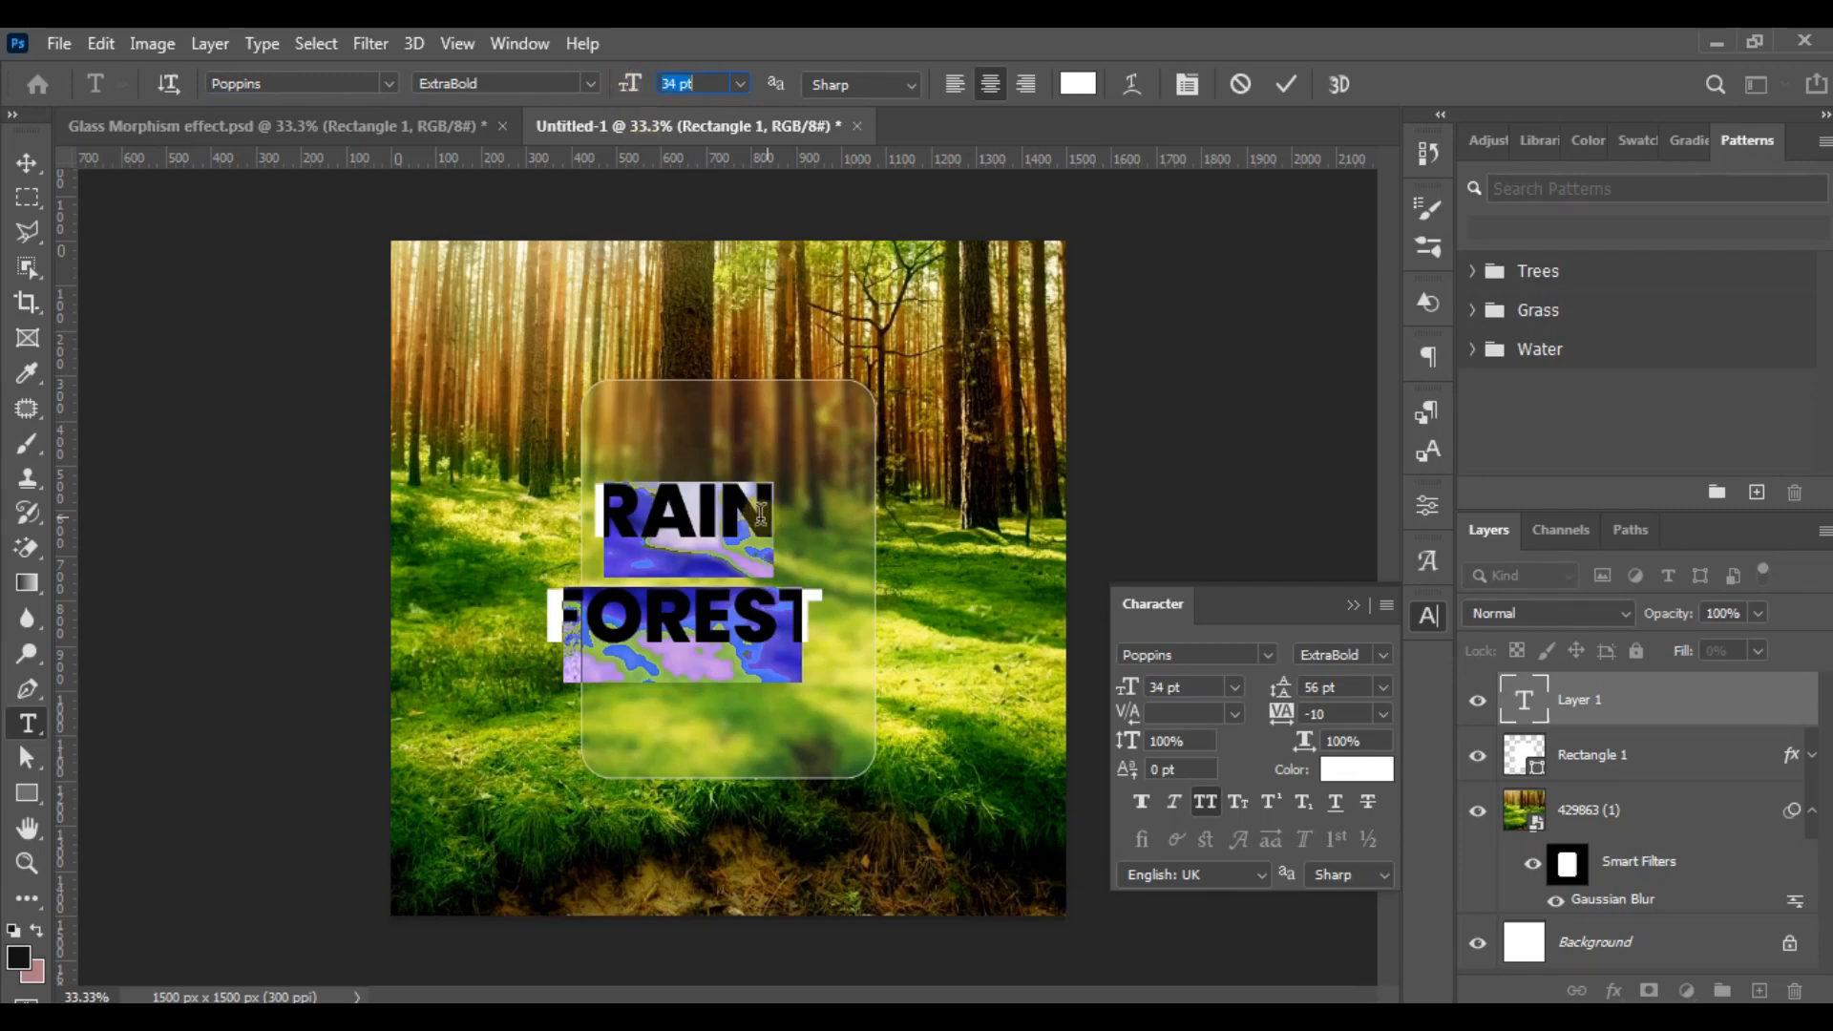
{"action": "left_click_drag", "start_coordinate": [1347, 686], "coordinate": [1279, 689]}
{"action": "type", "text": "35"}
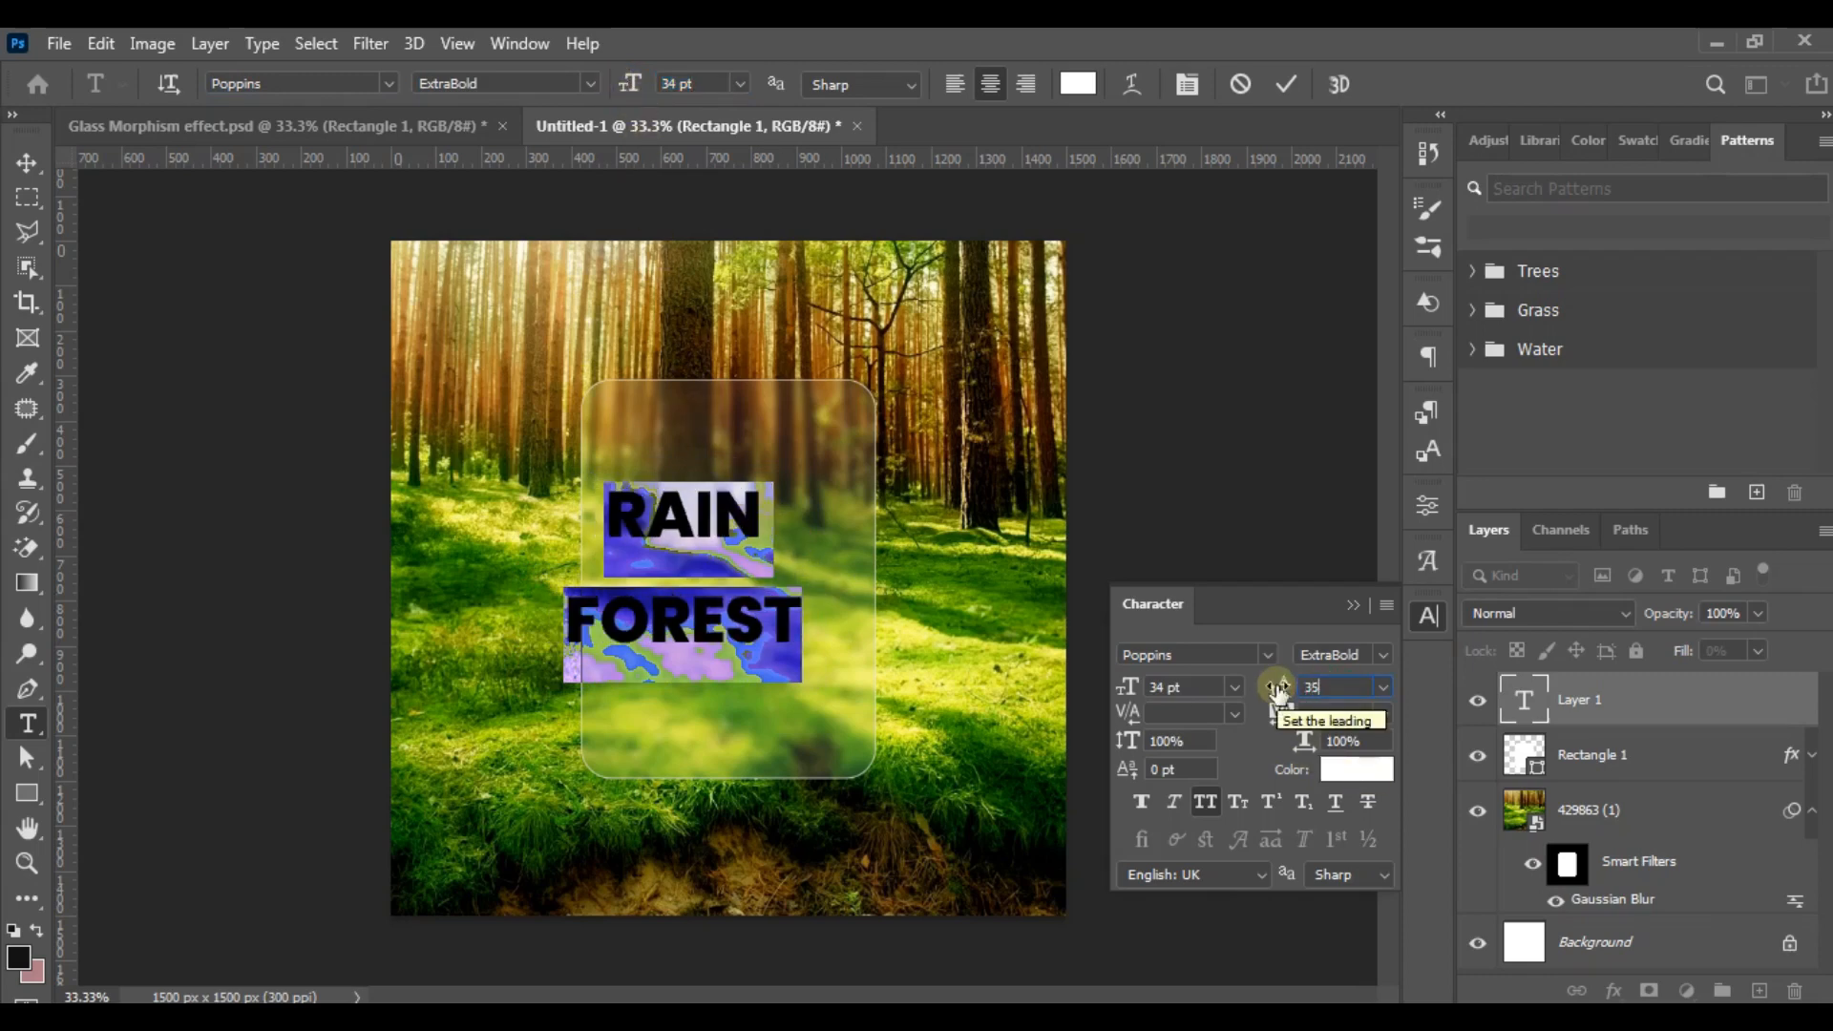
{"action": "key", "text": "Return"}
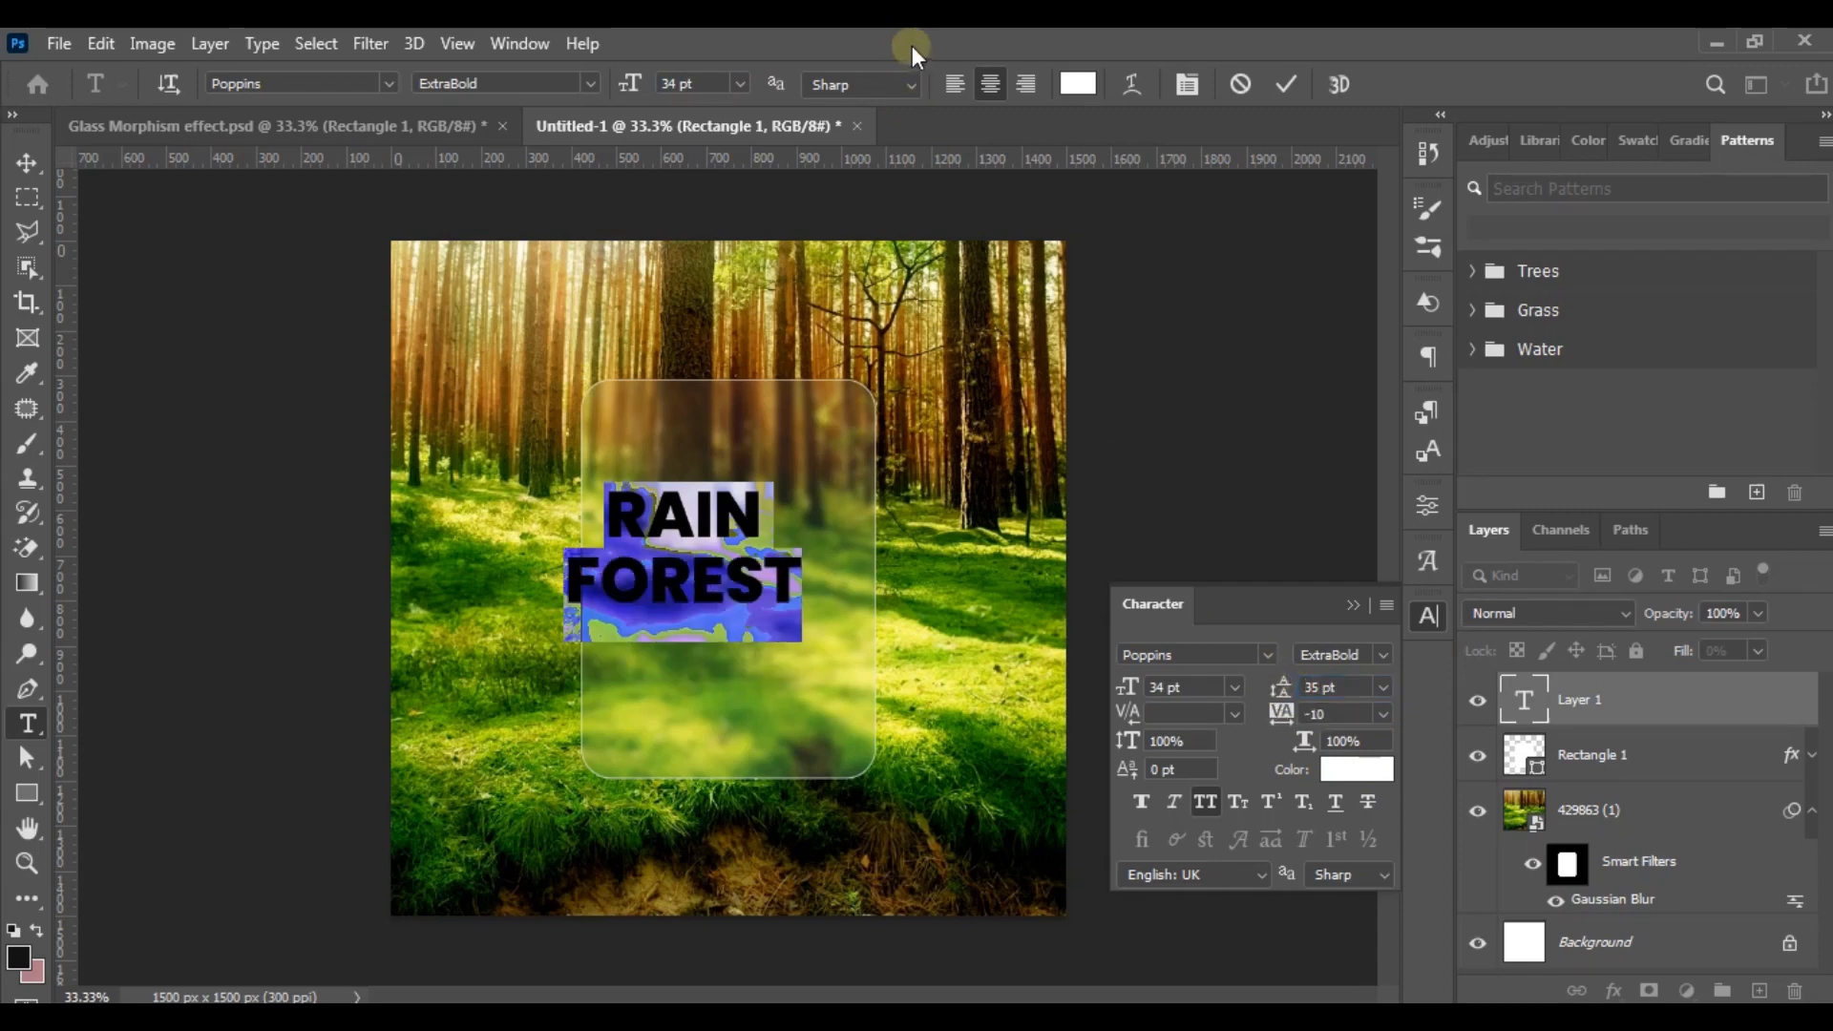
- Left-align the RAIN FOREST text and move it into the upper part of the glass panel
{"action": "left_click", "coordinate": [955, 84]}
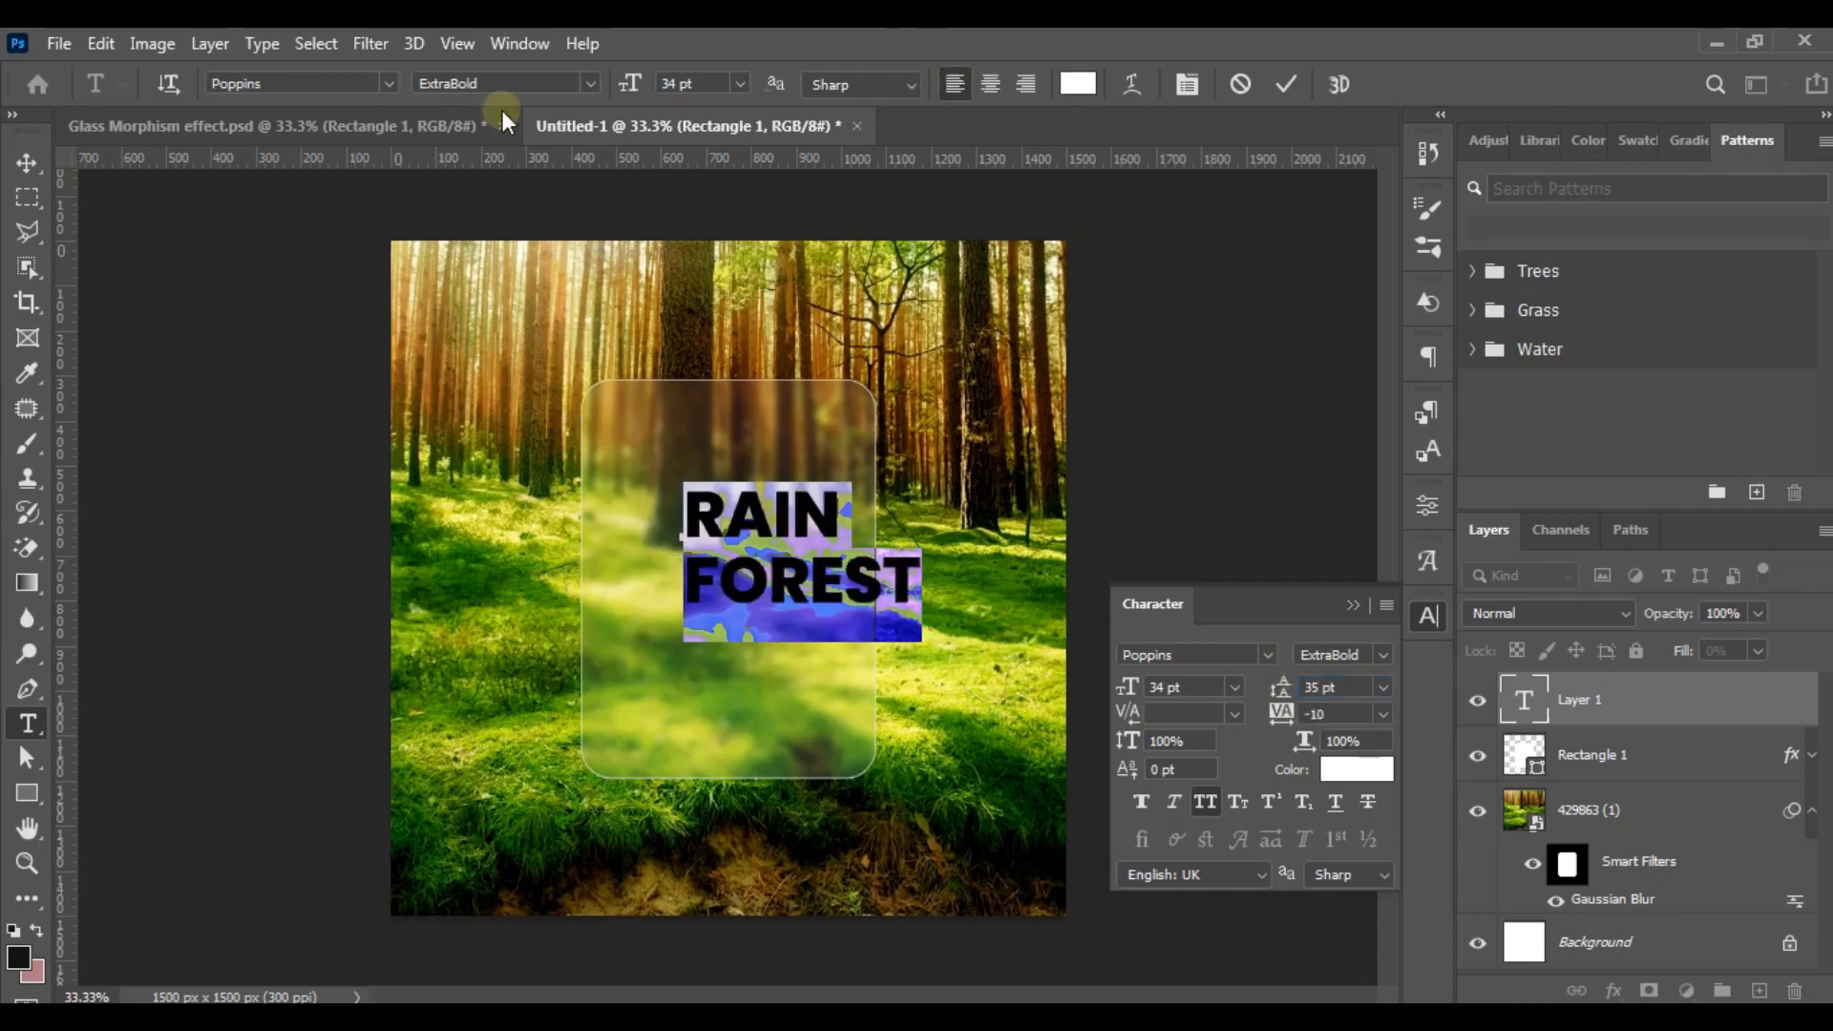
{"action": "left_click", "coordinate": [27, 163]}
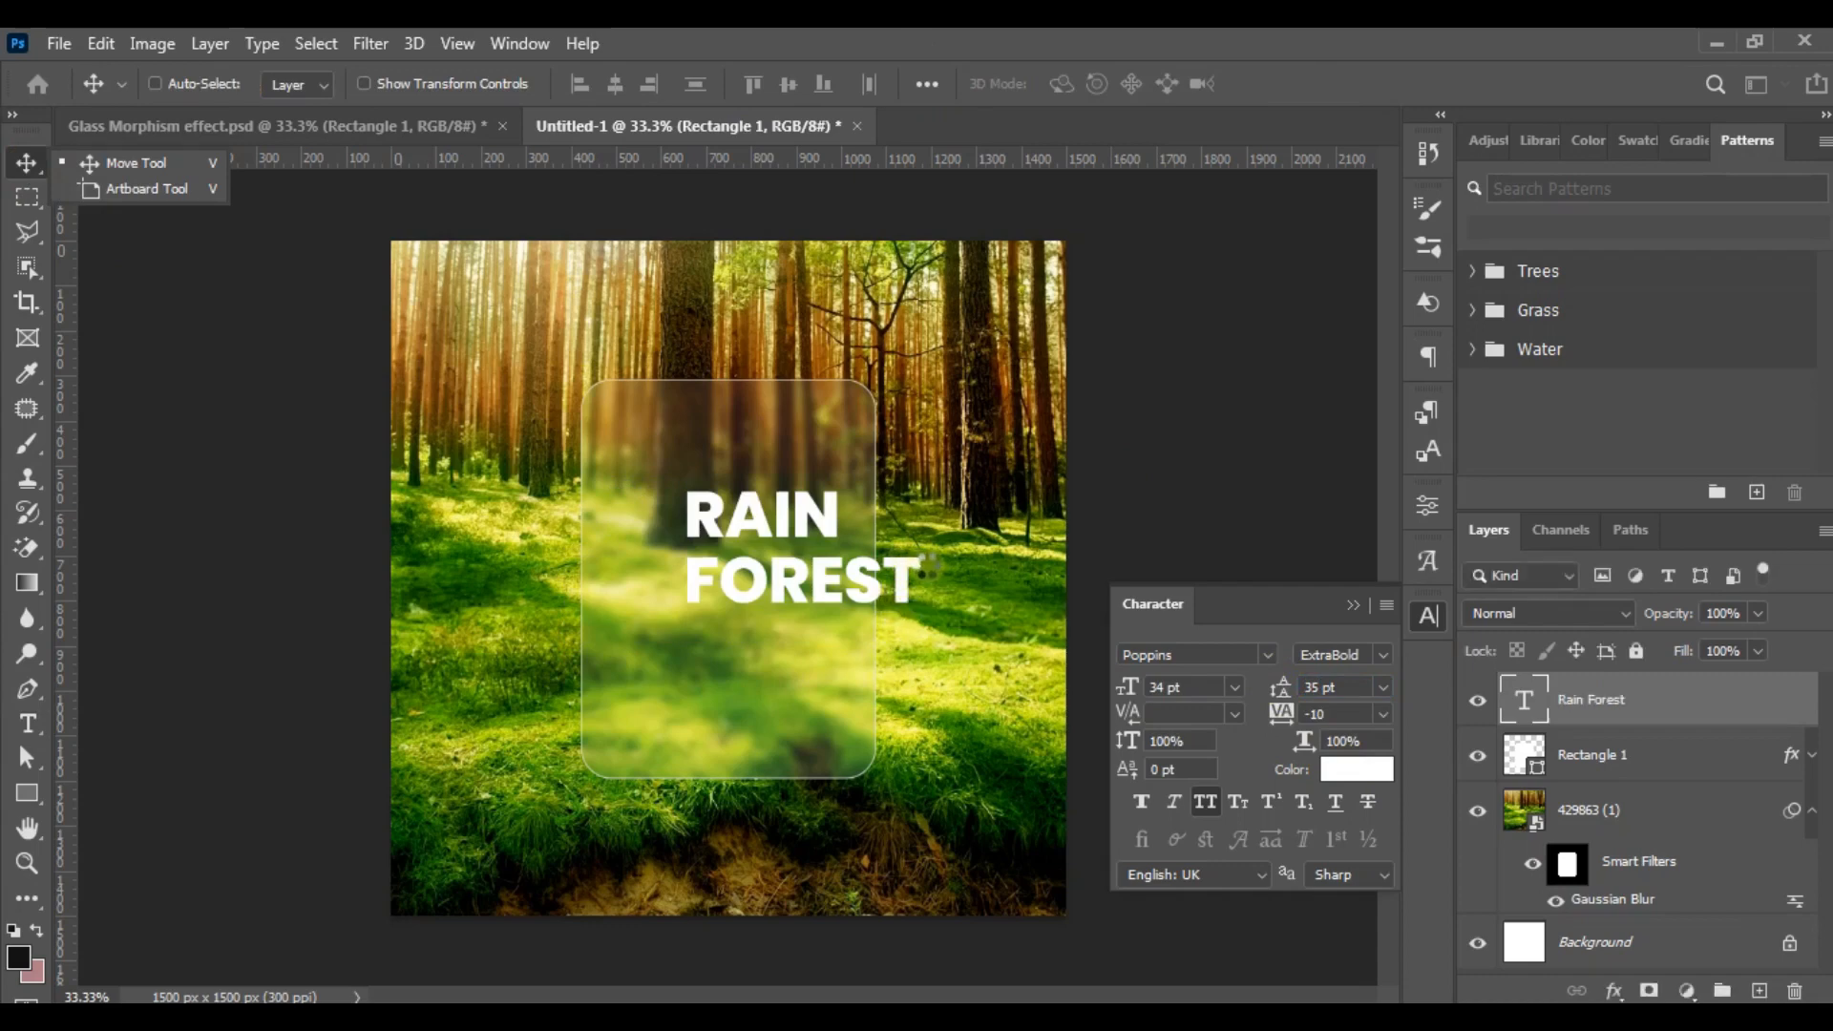
{"action": "left_click_drag", "start_coordinate": [905, 564], "coordinate": [837, 503]}
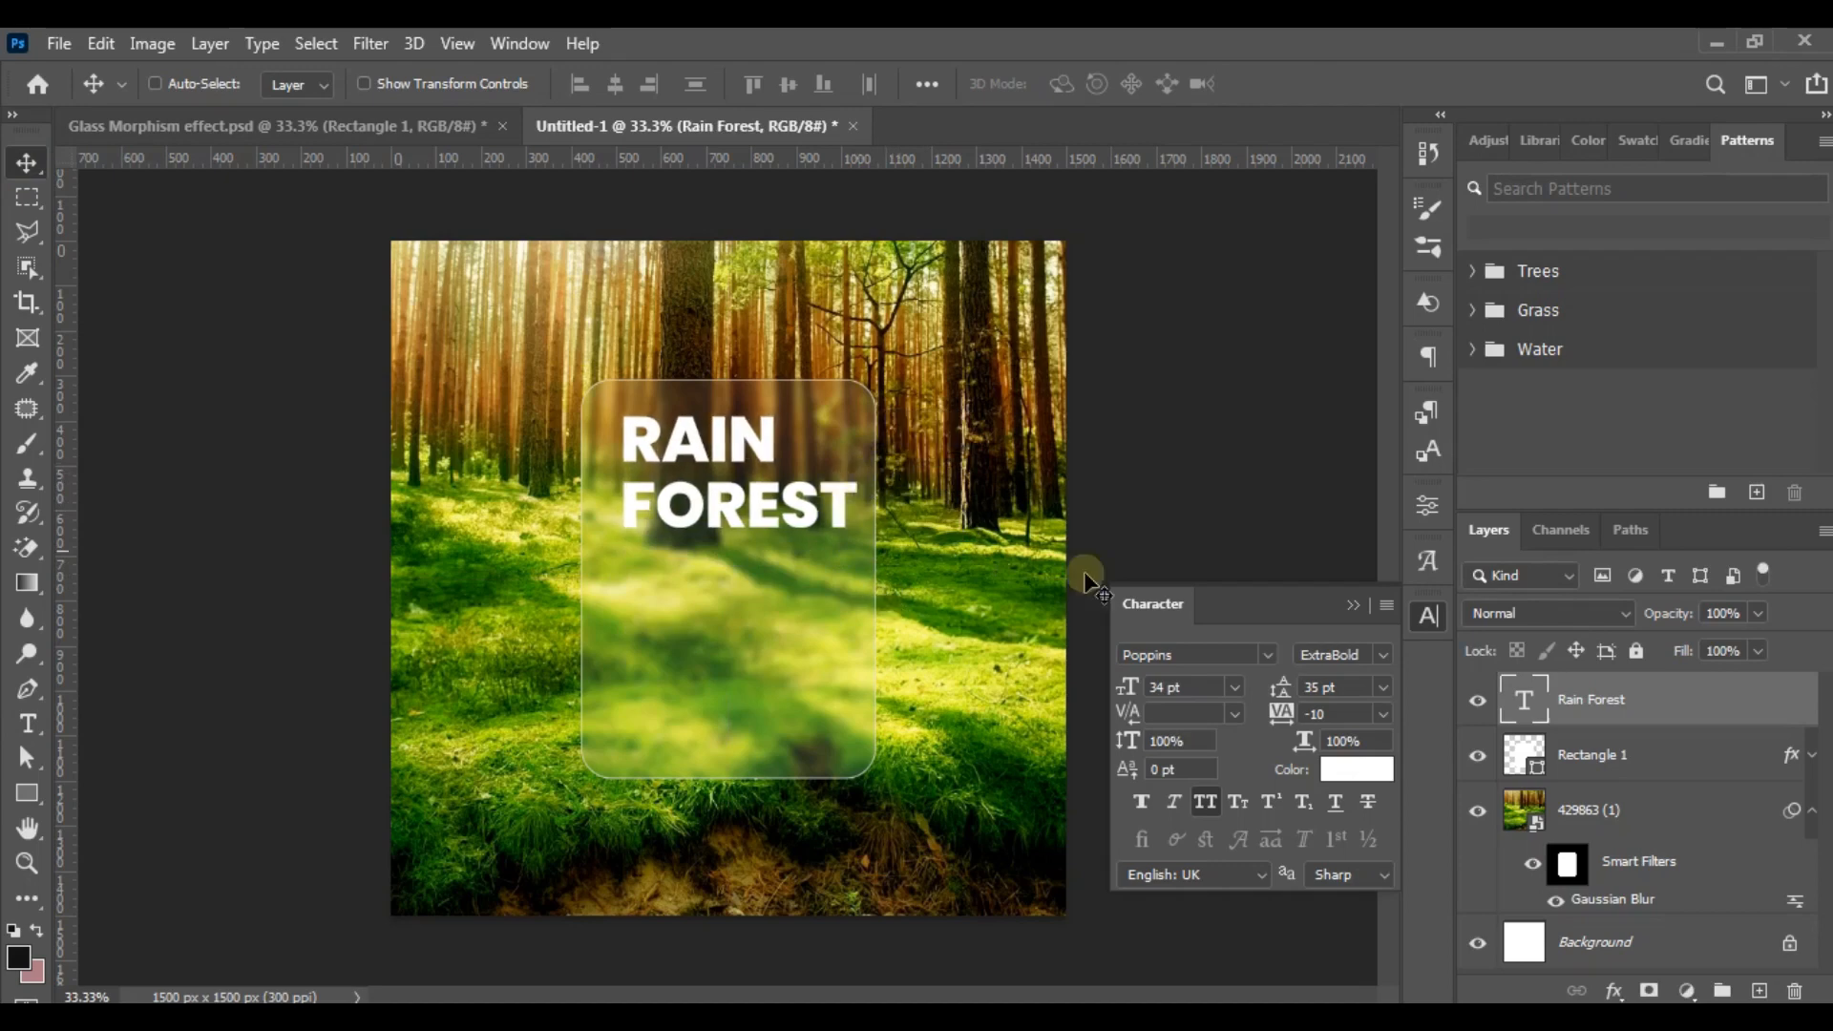
{"action": "left_click", "coordinate": [1353, 605]}
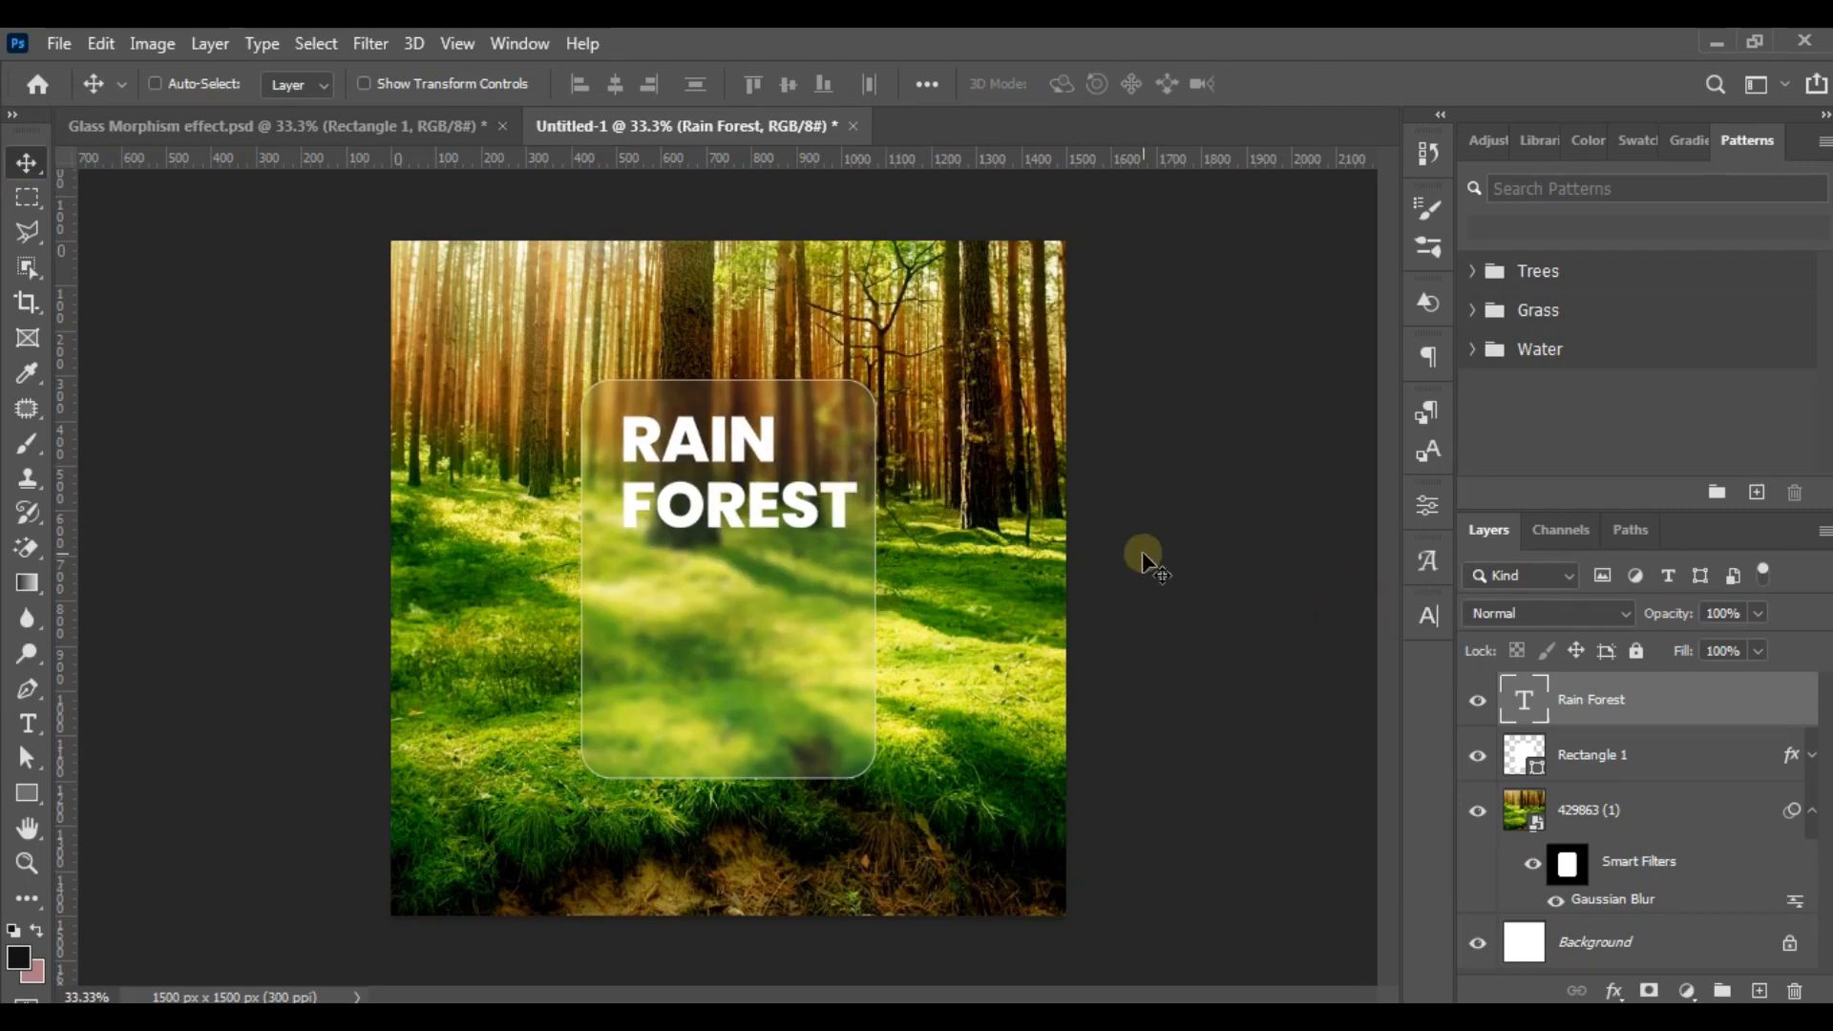